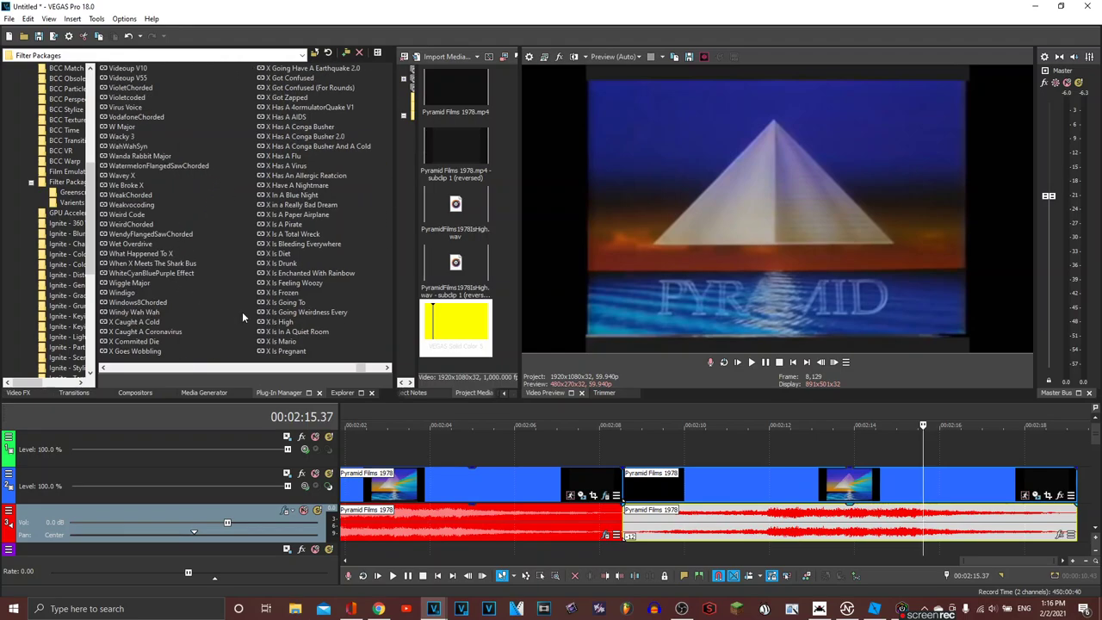
# Step: Apply the X Caught A Coronavirus effect package to the last video clip and review its Invert and LAB Adjust effects
pyautogui.scroll(1, 242, 312)
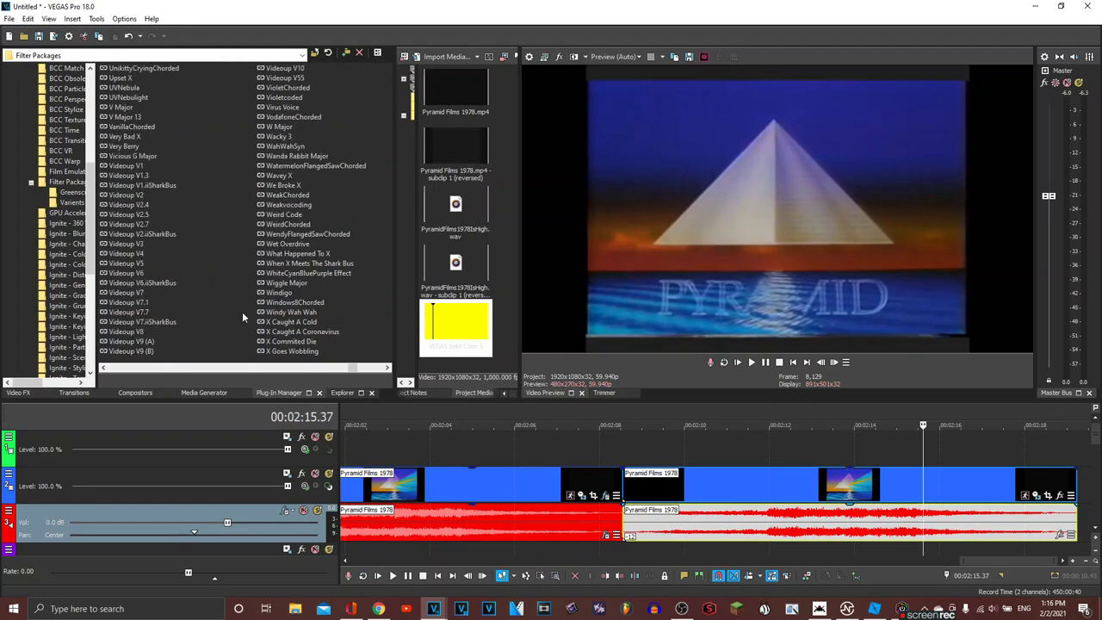
pyautogui.moveTo(319, 332); pyautogui.dragTo(828, 494)
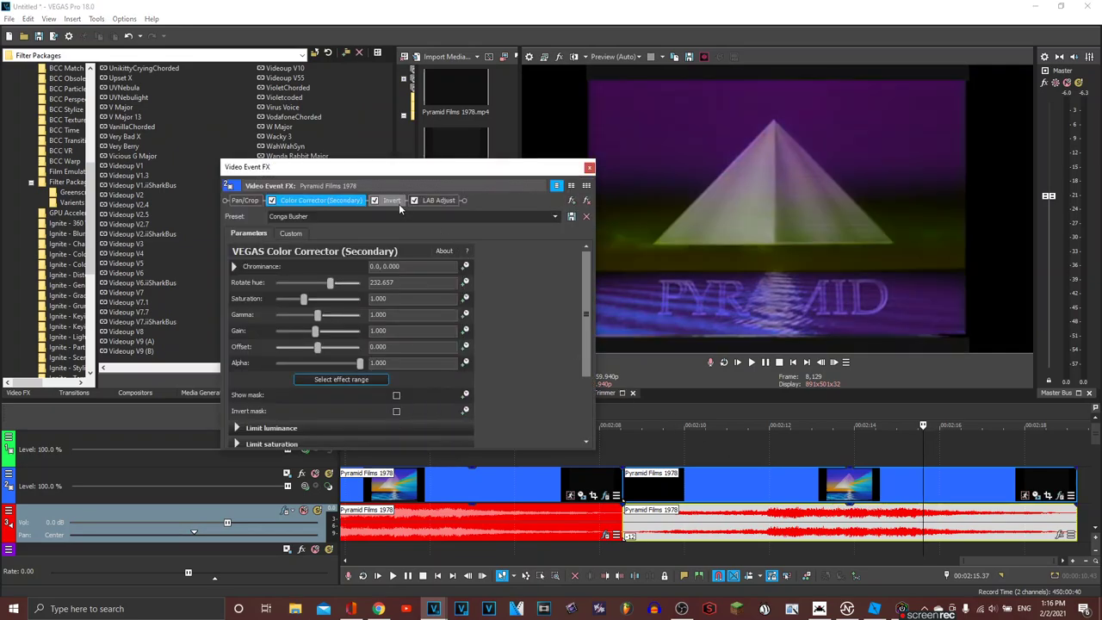
pyautogui.click(398, 203)
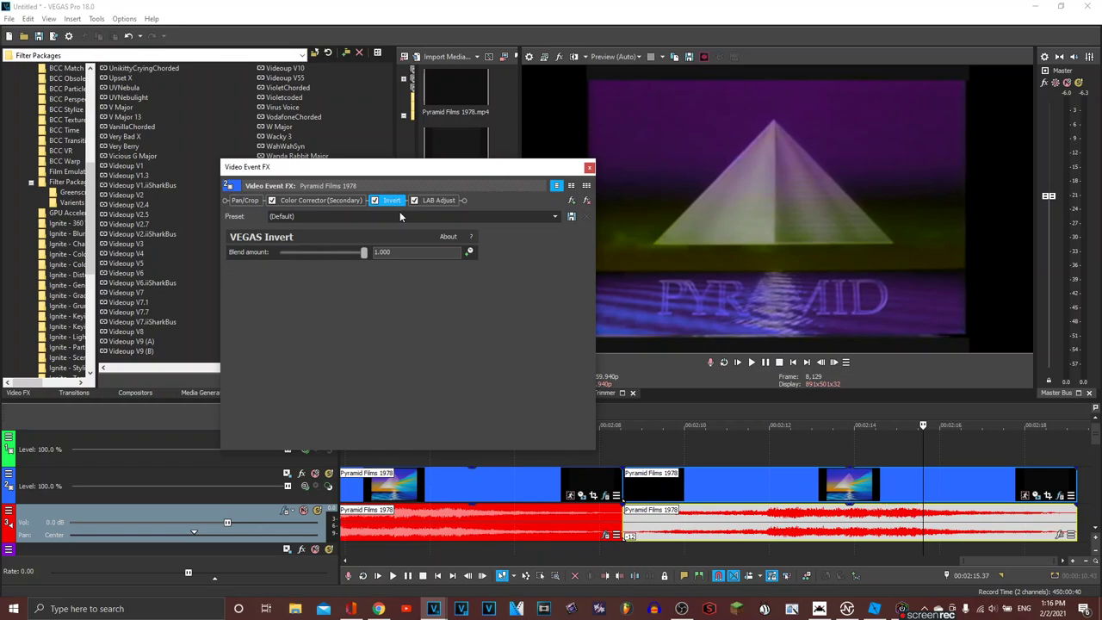
pyautogui.click(445, 204)
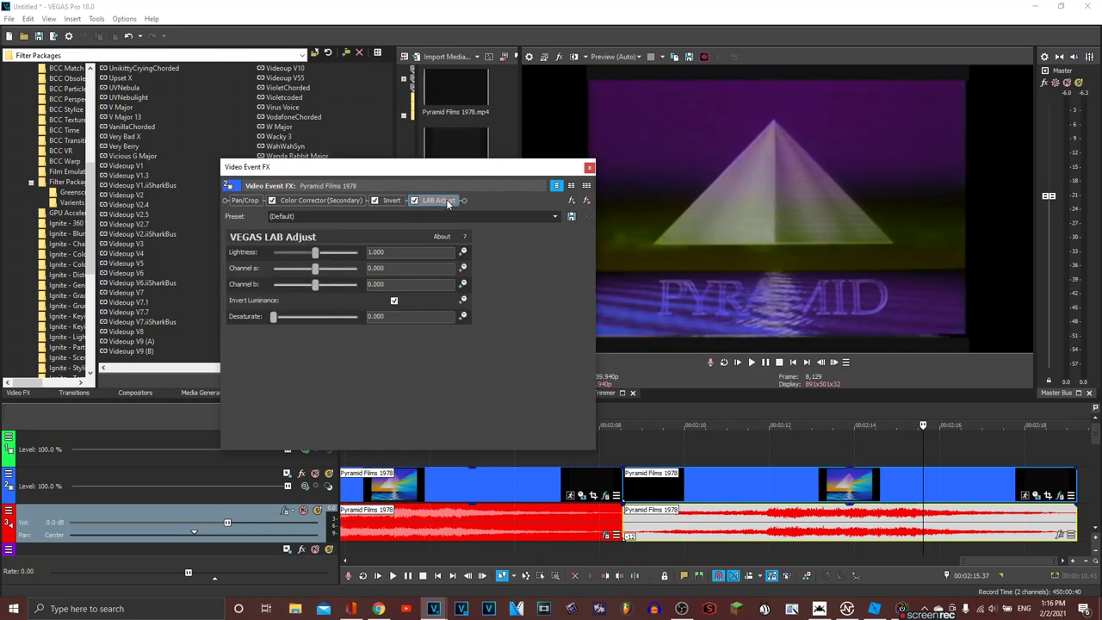
pyautogui.click(588, 167)
# Step: Paste a duplicate of the last clip's video and audio onto tracks 4 and 5, aligned with the original clip's start
pyautogui.click(719, 534)
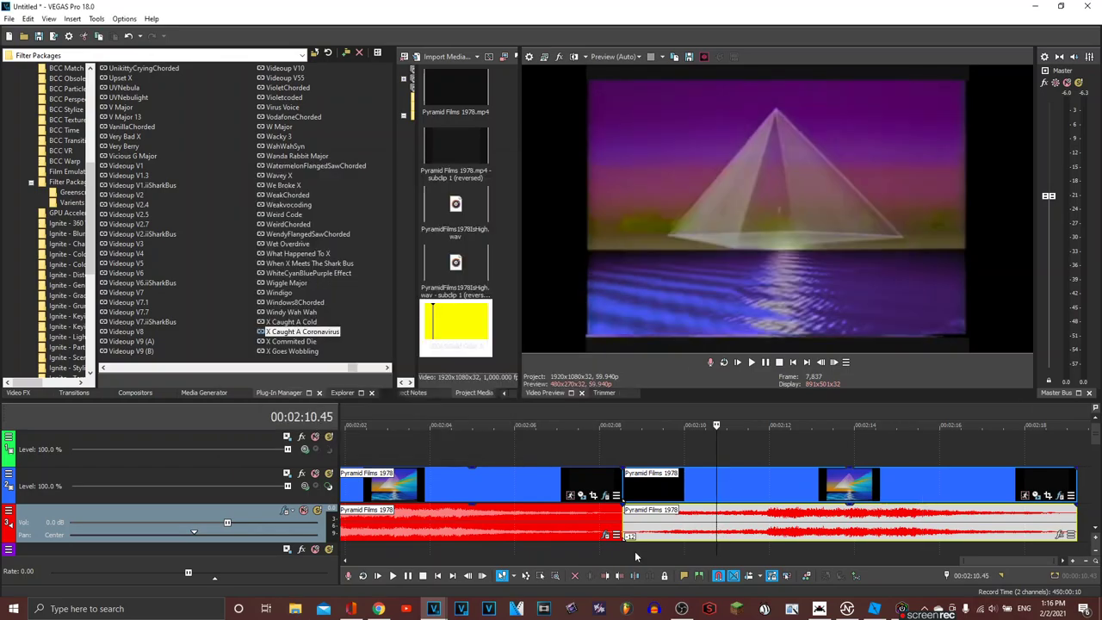
pyautogui.click(624, 548)
pyautogui.hotkey('ctrl', 'v')
pyautogui.moveTo(1095, 436); pyautogui.dragTo(1095, 451)
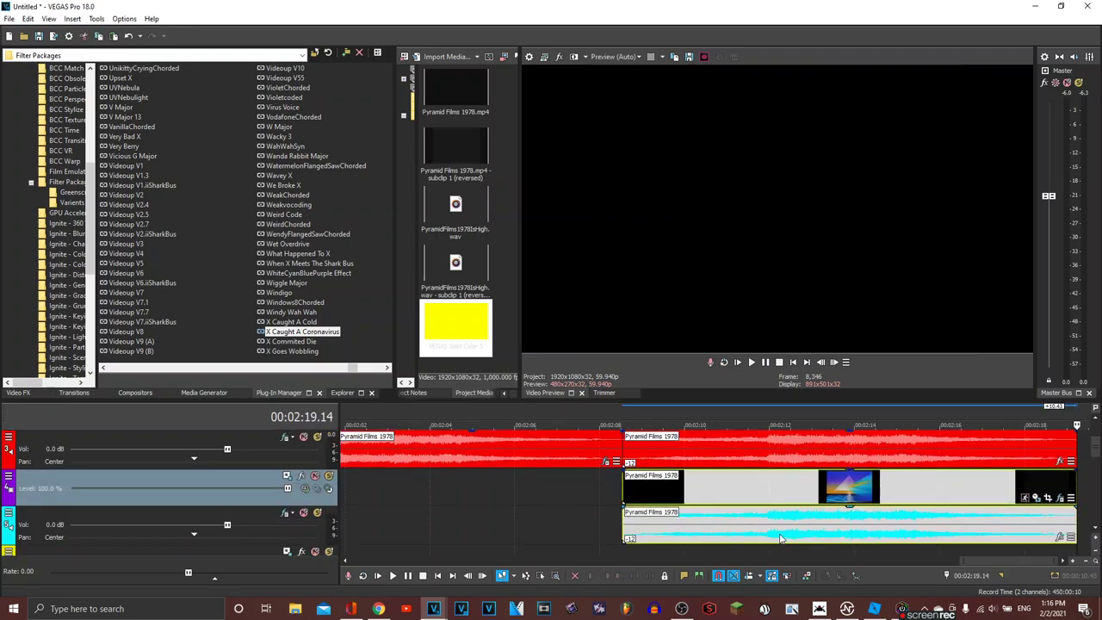
# Step: Set the duplicated audio event's pitch change to -20 and play back the layered clips
pyautogui.click(771, 535)
pyautogui.rightClick(772, 538)
pyautogui.click(781, 526)
pyautogui.moveTo(629, 296); pyautogui.dragTo(609, 296)
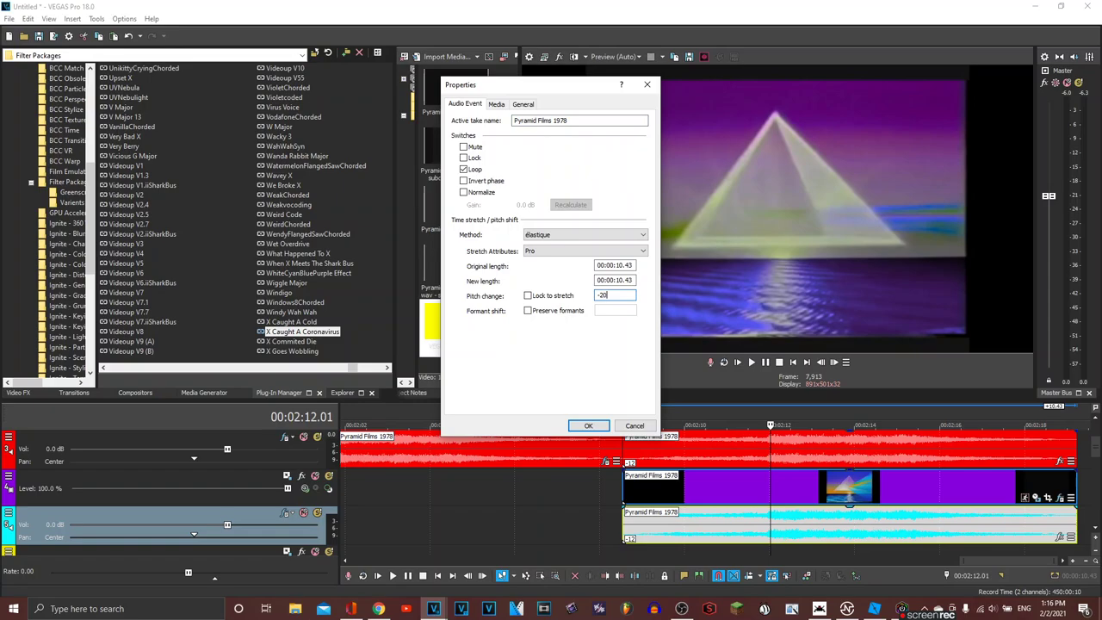
pyautogui.write('-20')
pyautogui.press('Return')
pyautogui.press('space')
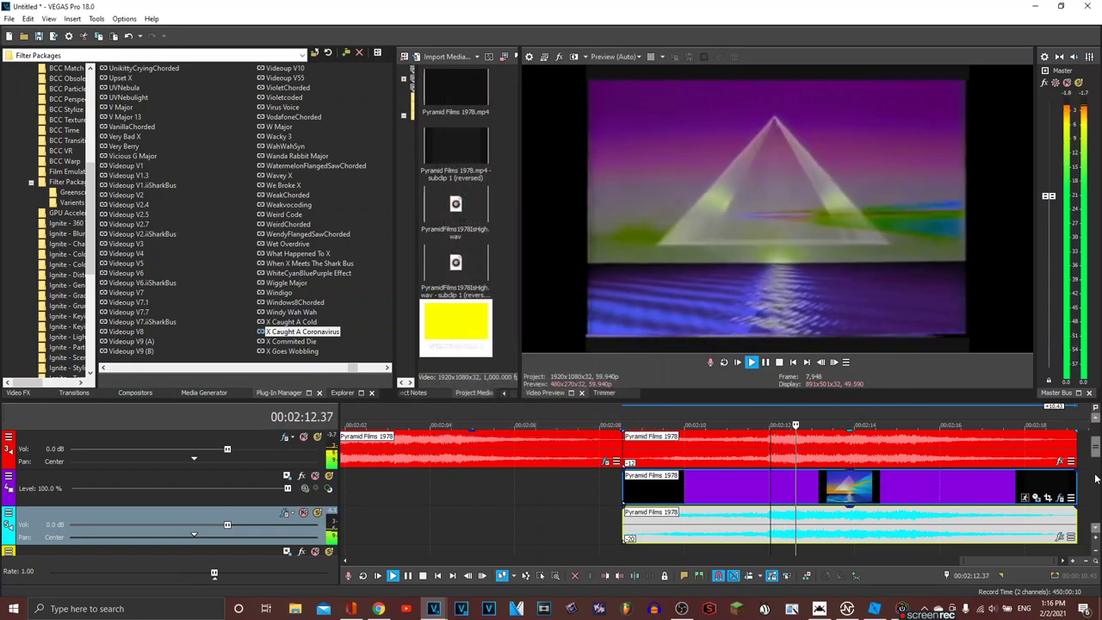
# Step: Copy an earlier unfiltered Pyramid Films 1978 video and audio clip to the end of the timeline on tracks 2 and 3
pyautogui.moveTo(1095, 449)
pyautogui.mouseDown()
pyautogui.moveTo(1048, 443)
pyautogui.moveTo(1092, 438)
pyautogui.mouseUp()
pyautogui.scroll(-1, 782, 454)
pyautogui.scroll(-4, 781, 454)
pyautogui.rightClick(948, 448)
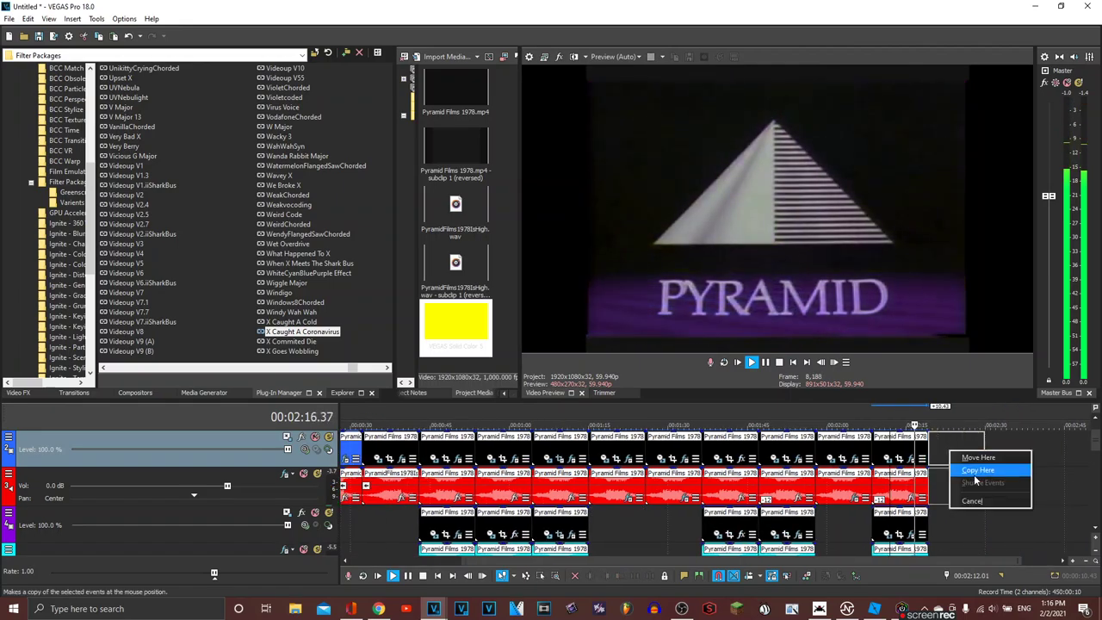
pyautogui.click(968, 456)
pyautogui.scroll(3, 945, 494)
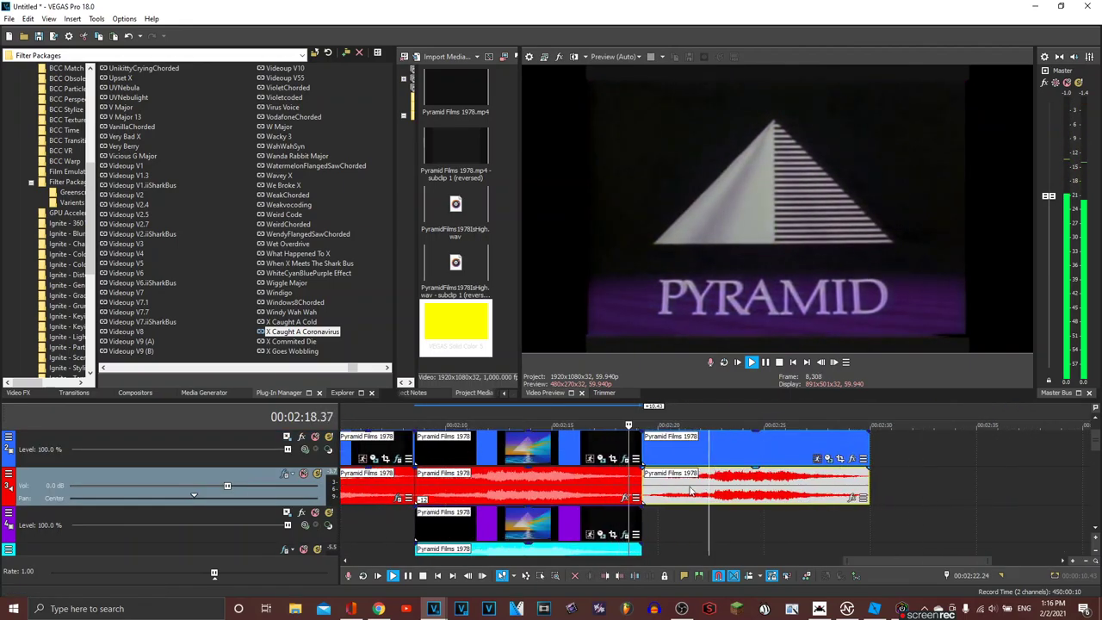
pyautogui.press('space')
pyautogui.rightClick(398, 482)
pyautogui.click(446, 268)
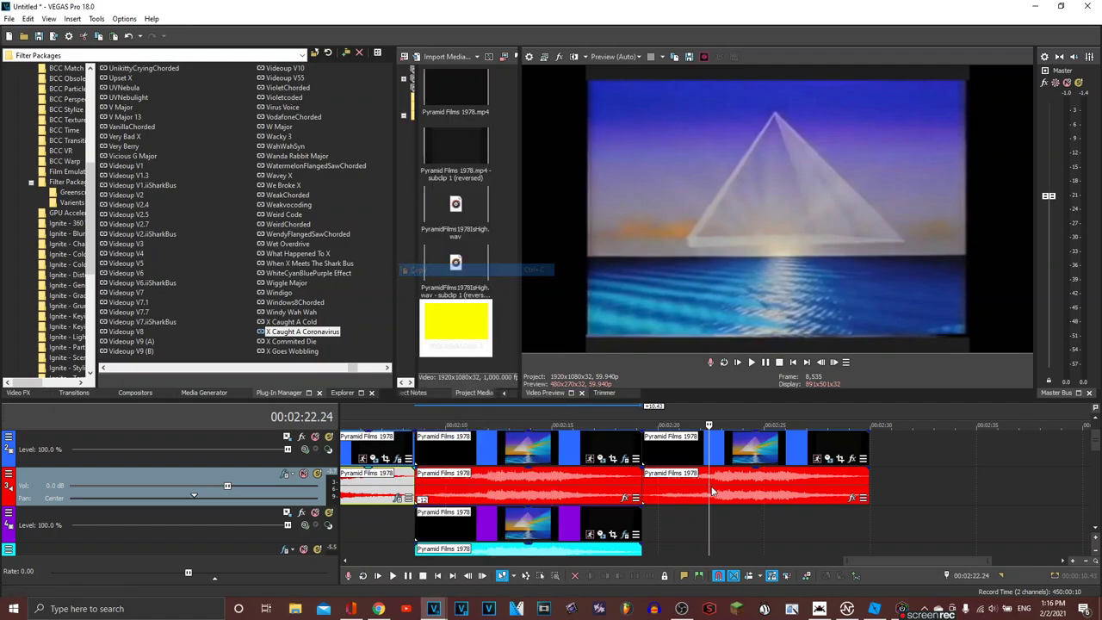
pyautogui.rightClick(711, 443)
# Step: Apply the Chord effect package to the newly copied video clip at the end of track 2
pyautogui.click(728, 450)
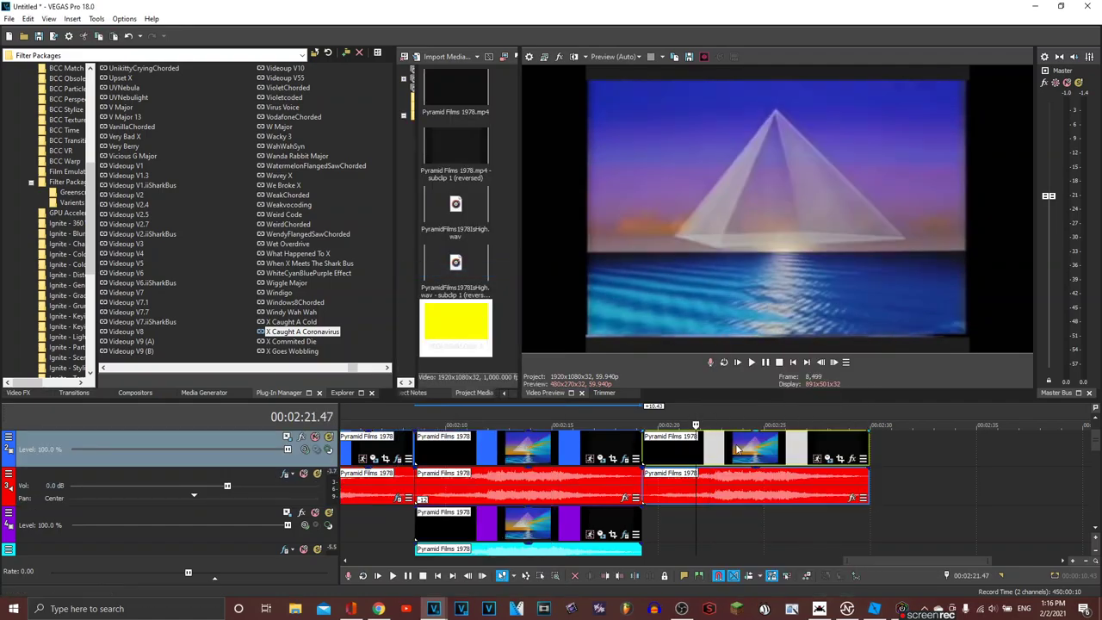
pyautogui.scroll(15, 310, 293)
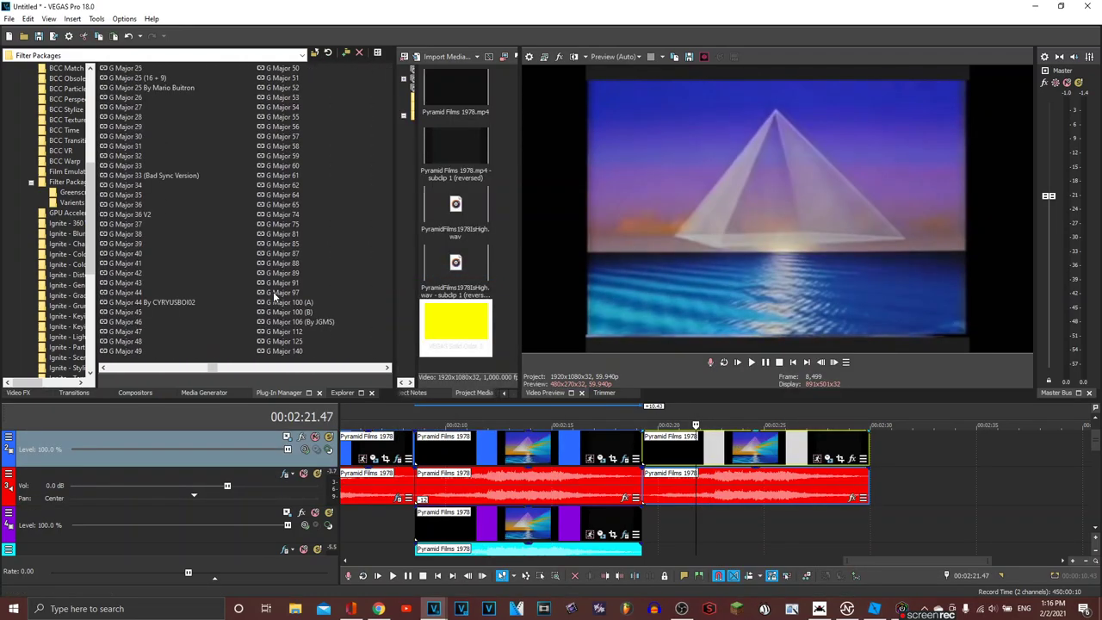
pyautogui.scroll(6, 278, 281)
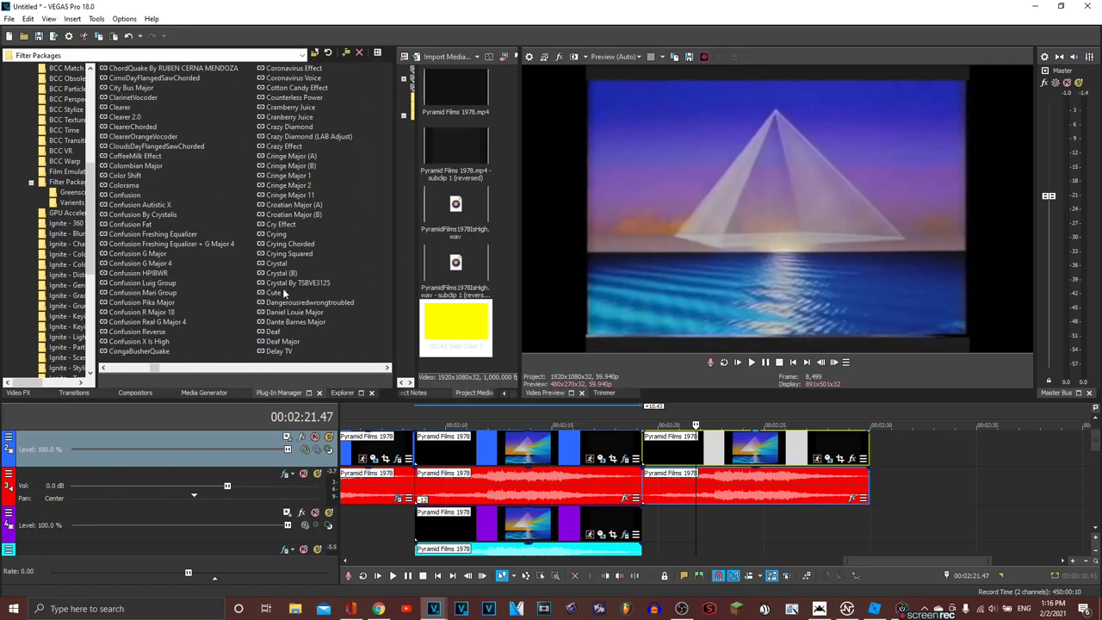
pyautogui.scroll(2, 284, 267)
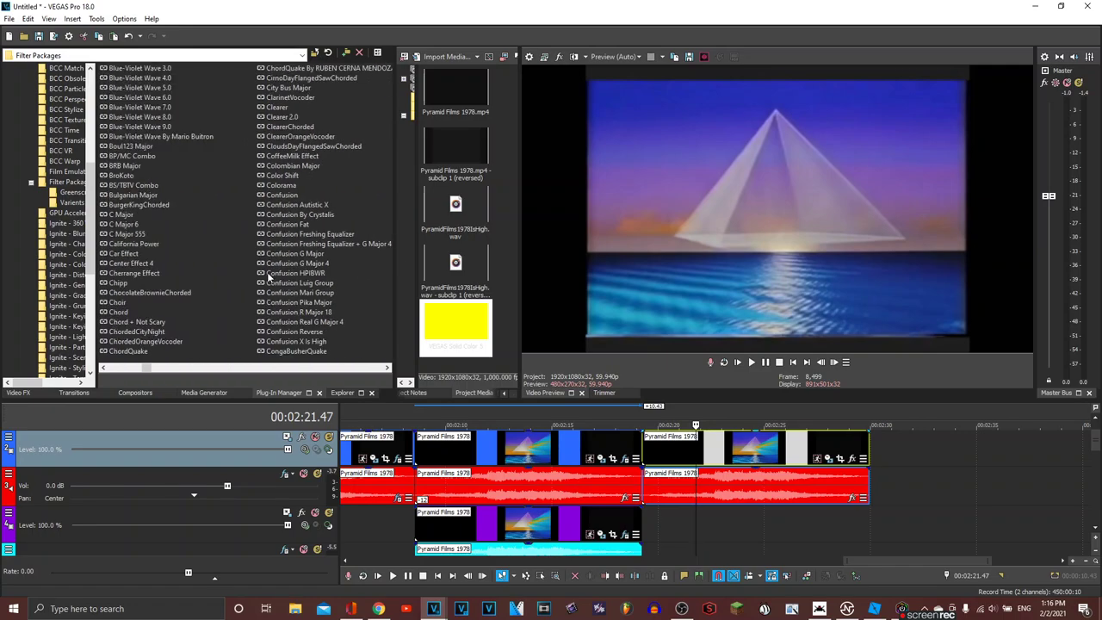
pyautogui.click(116, 311)
pyautogui.moveTo(118, 311); pyautogui.dragTo(806, 463)
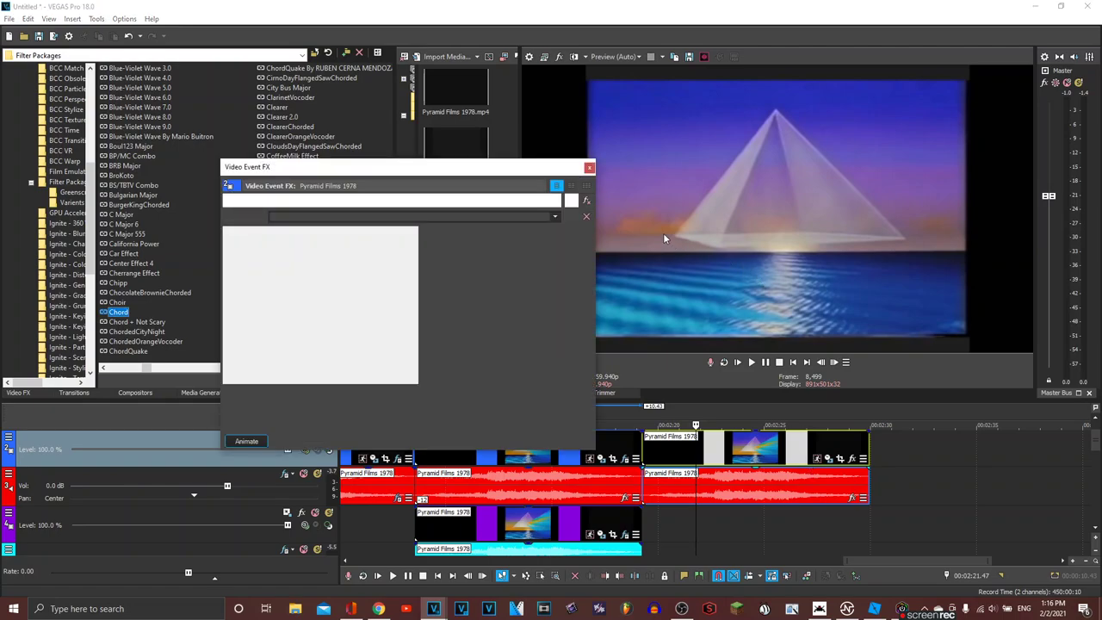
pyautogui.click(596, 167)
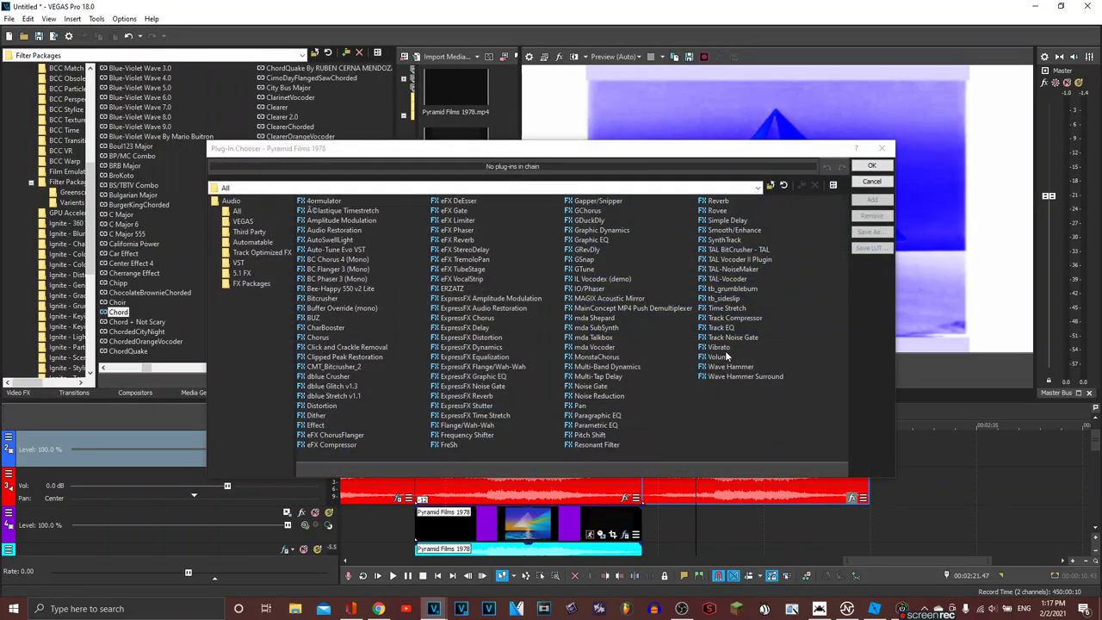
# Step: Add the IL Vocodex (demo) plug-in to the audio event of the last clip
pyautogui.click(703, 348)
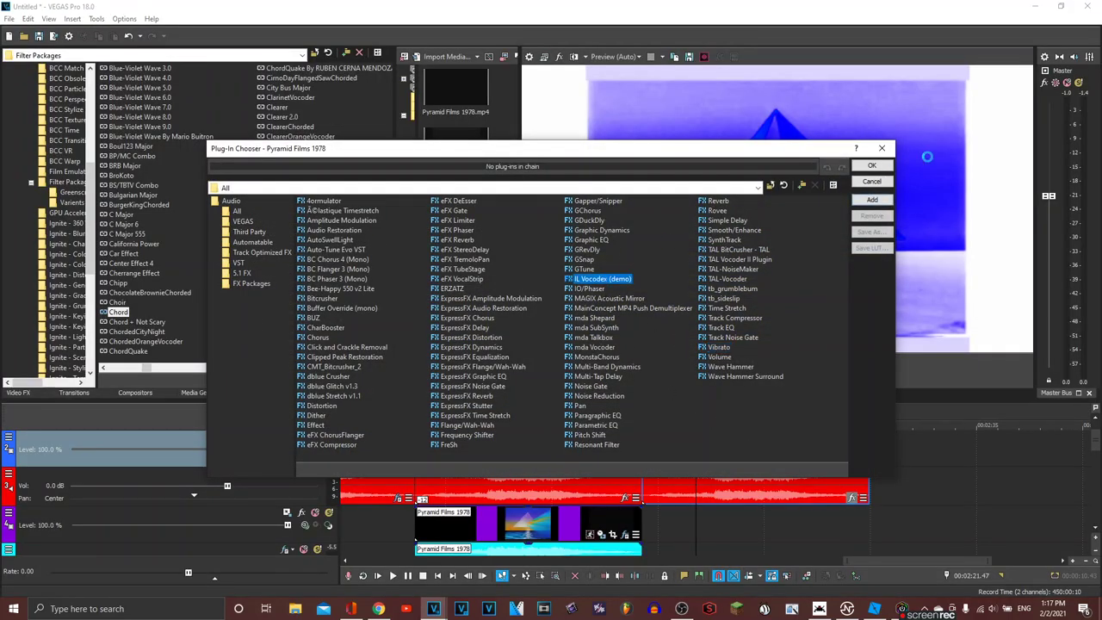
pyautogui.doubleClick(603, 278)
pyautogui.click(871, 165)
pyautogui.click(379, 608)
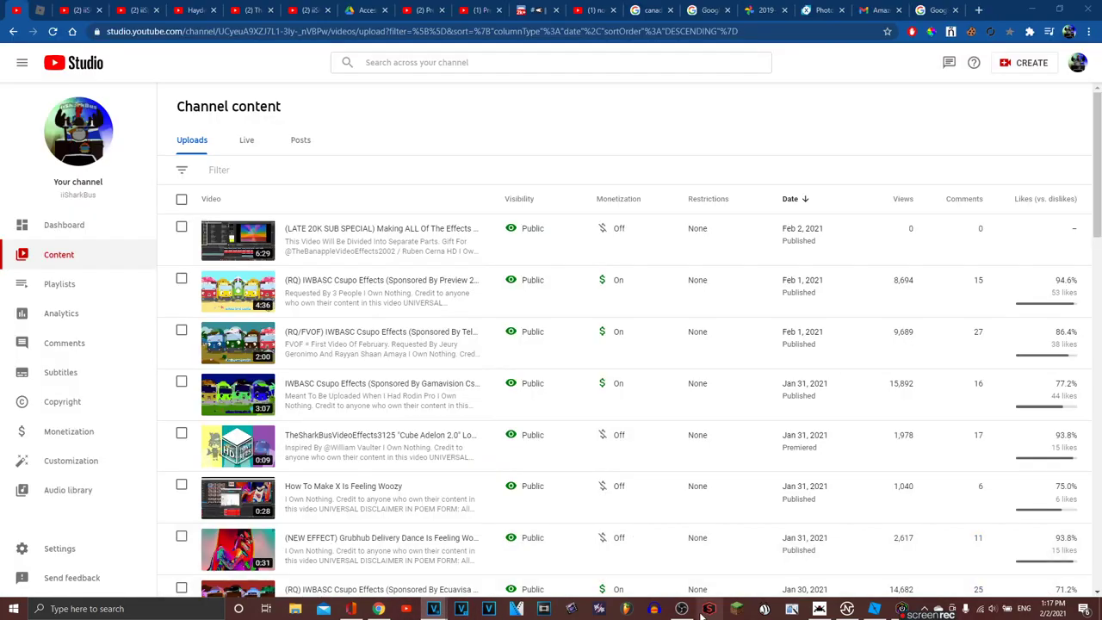
pyautogui.click(434, 608)
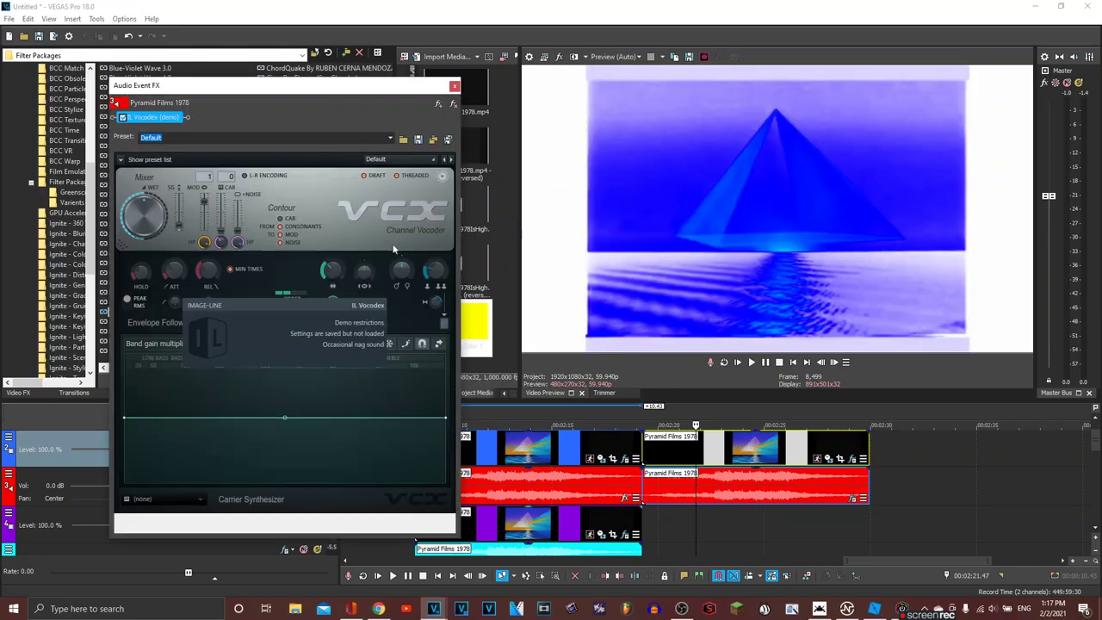
# Step: Load the Chord preset in Vocodex, close the effect settings and play back the clip
pyautogui.click(396, 159)
pyautogui.click(392, 271)
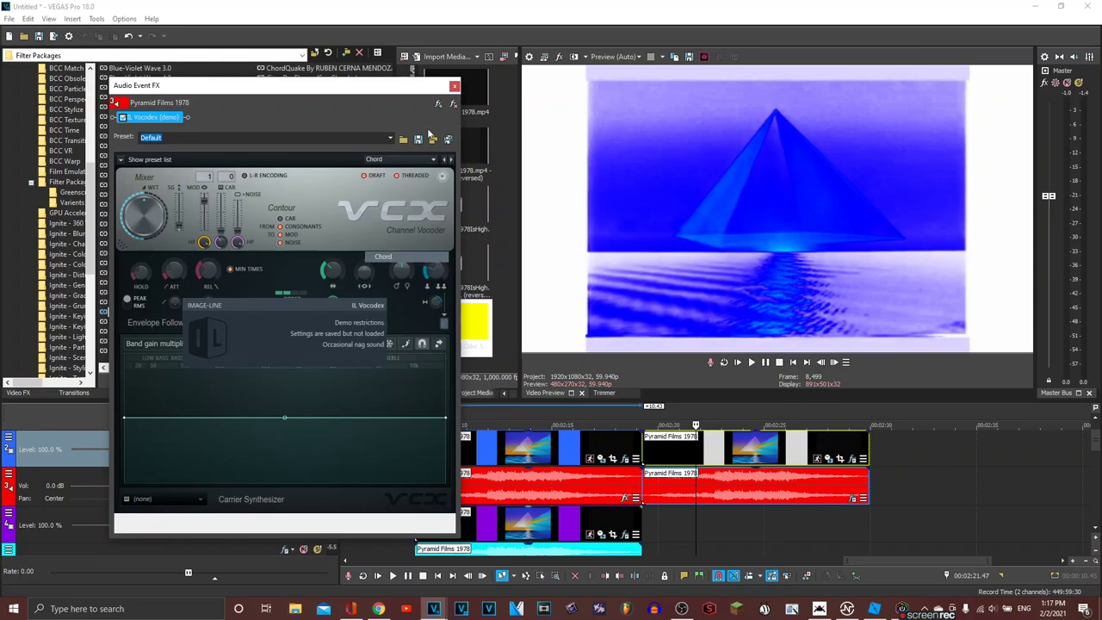
pyautogui.click(454, 85)
pyautogui.click(682, 499)
pyautogui.scroll(-5, 682, 499)
pyautogui.press('space')
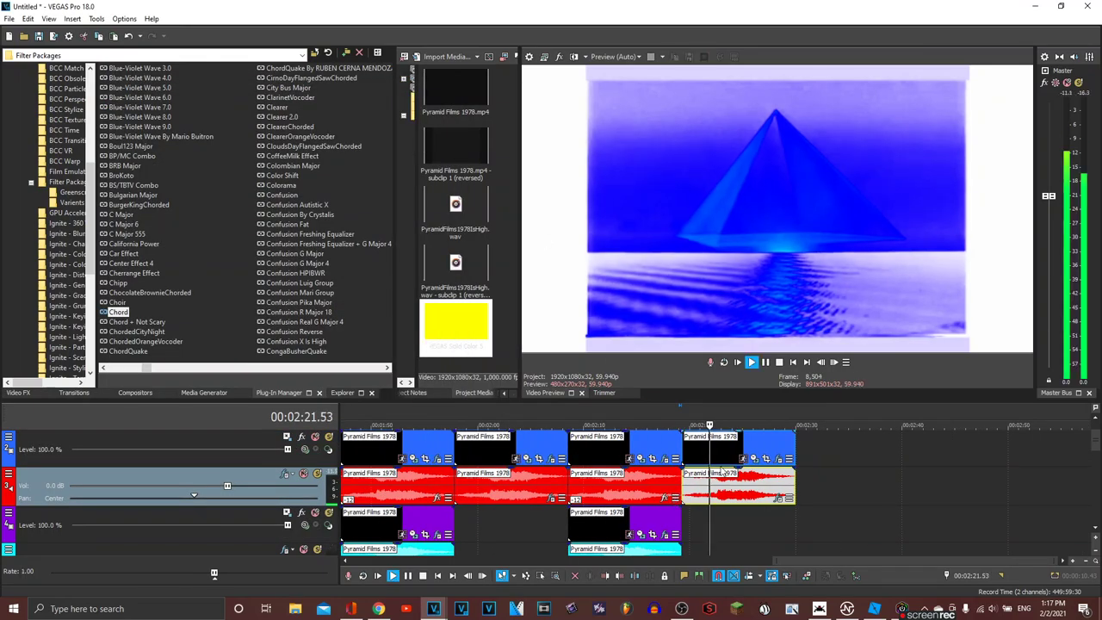
pyautogui.press('space')
# Step: Copy the first clip on the timeline, with its audio, to directly after the Chord clip
pyautogui.moveTo(354, 449); pyautogui.dragTo(979, 448)
pyautogui.click(1005, 467)
pyautogui.scroll(5, 949, 488)
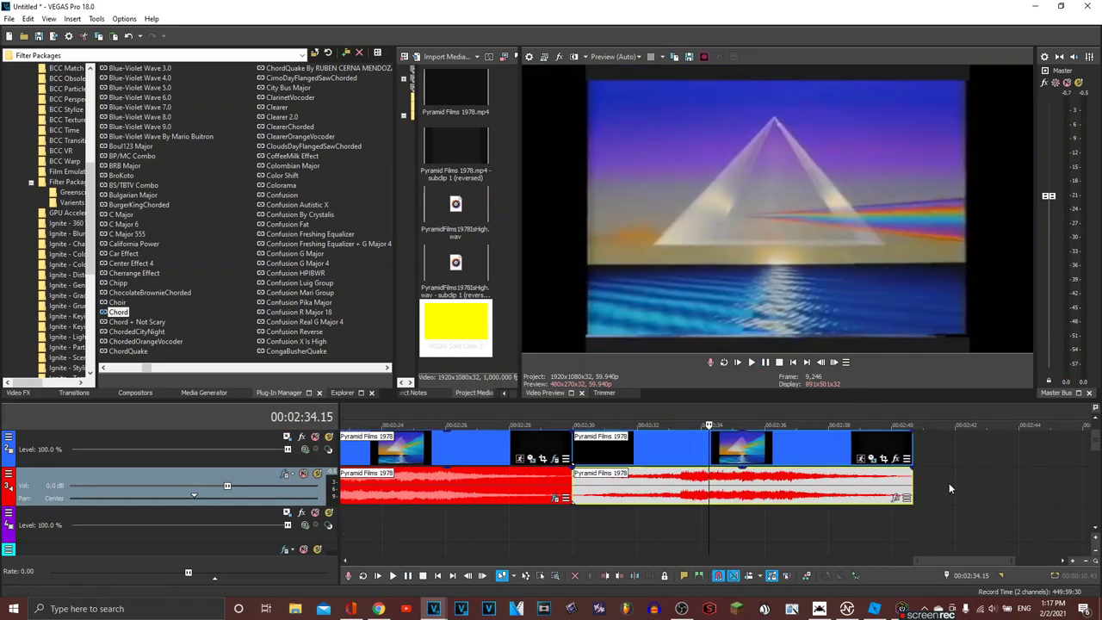
# Step: Apply the Luig Group effect package to the last video clip and play back the result
pyautogui.scroll(-10, 266, 261)
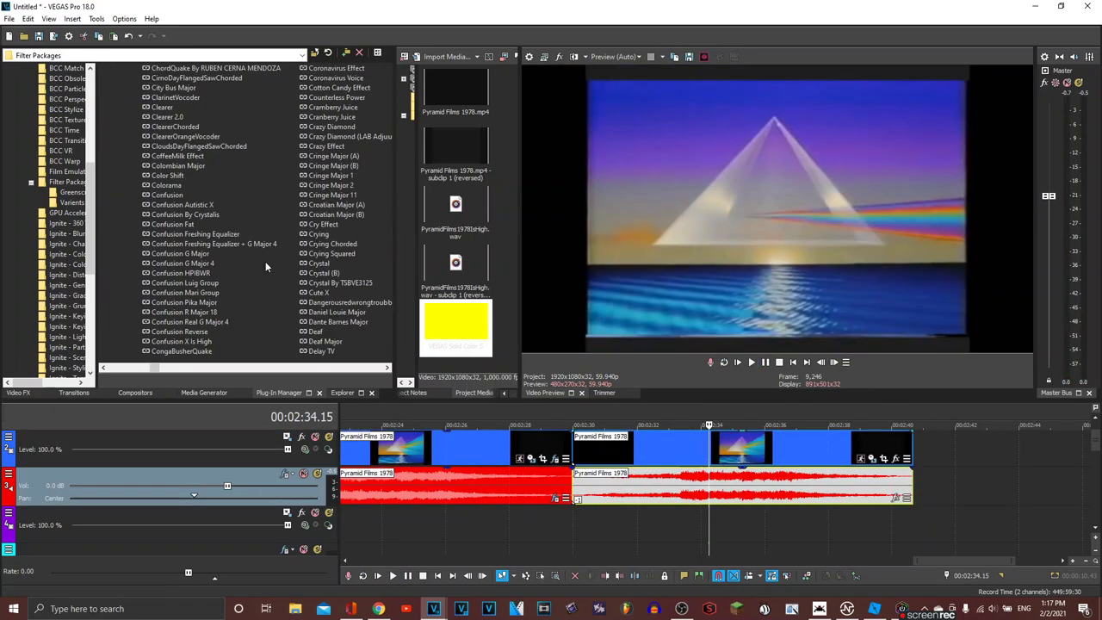
pyautogui.scroll(-3, 265, 264)
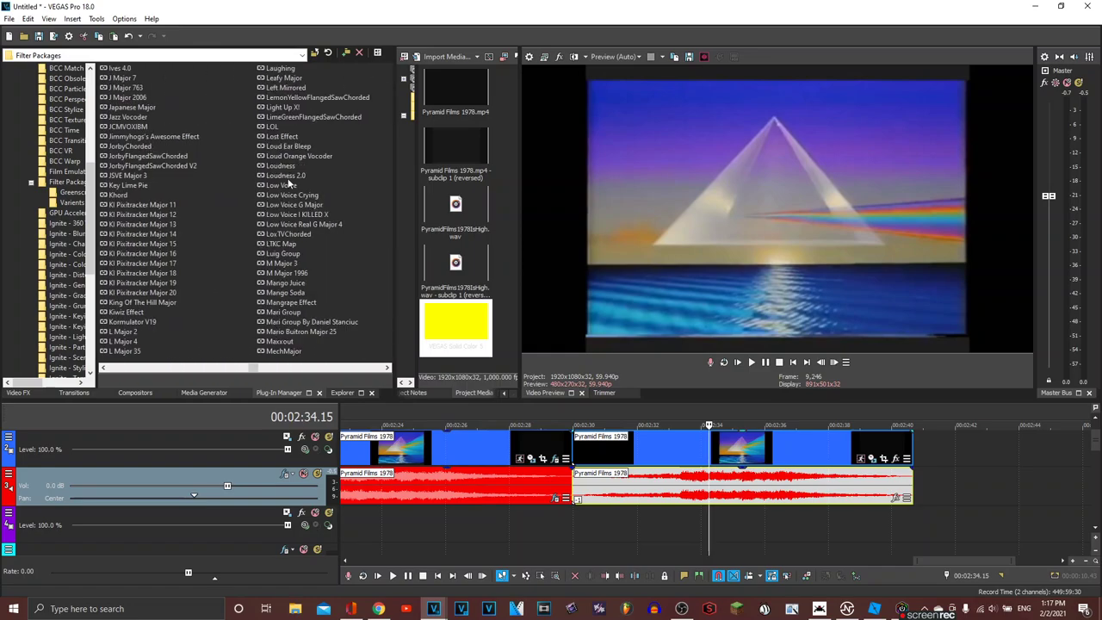
pyautogui.click(283, 254)
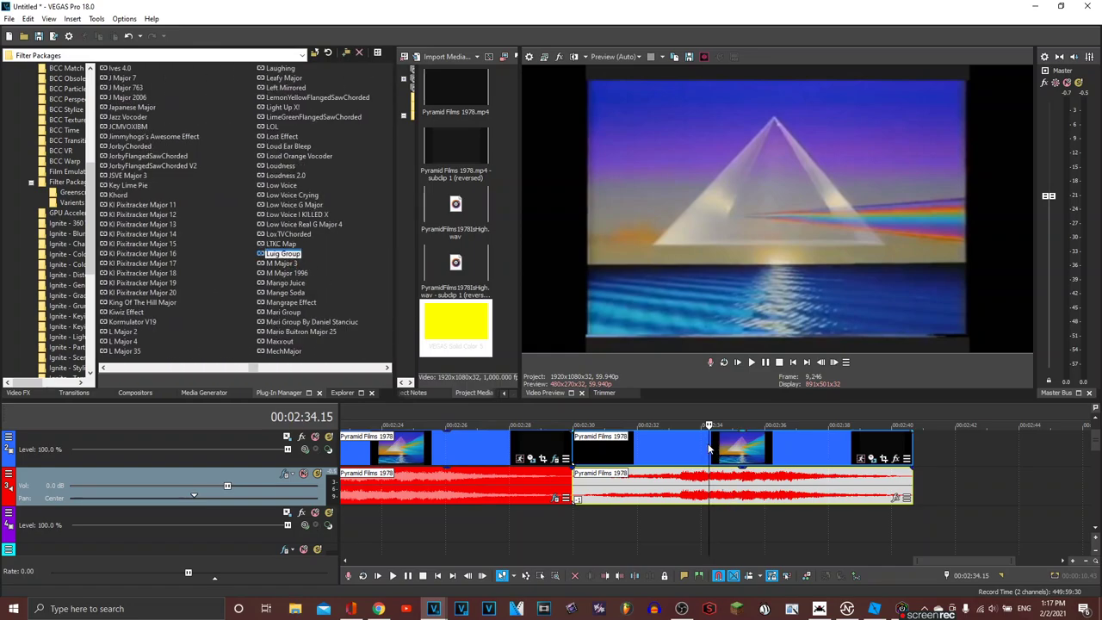
pyautogui.moveTo(282, 254); pyautogui.dragTo(708, 448)
pyautogui.click(591, 169)
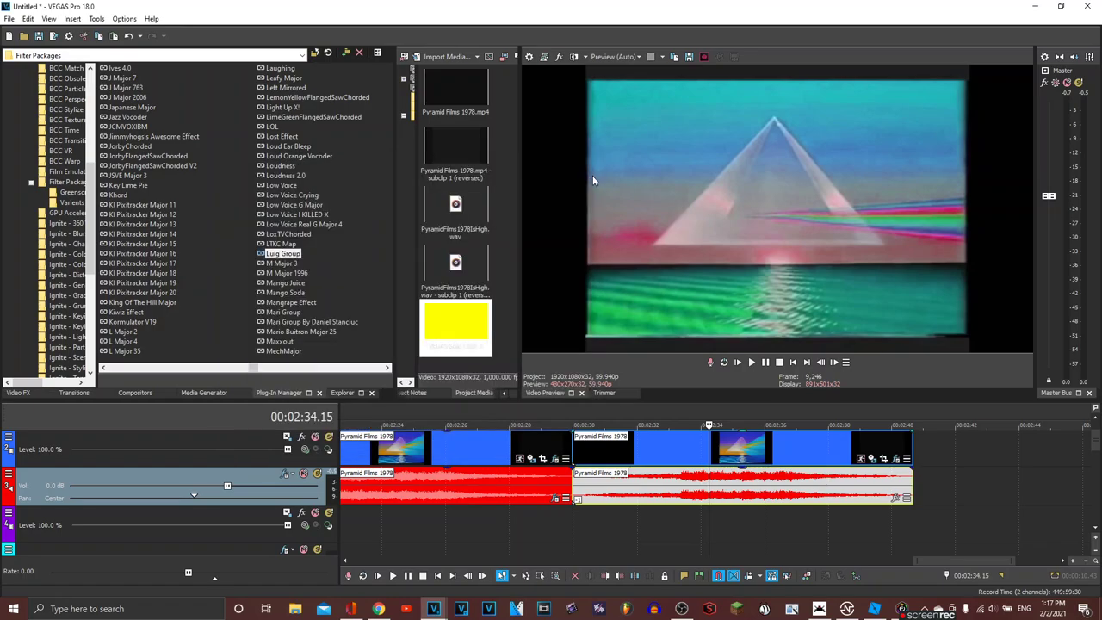
pyautogui.press('space')
# Step: Copy the first clip on the timeline, with its audio, to directly after the Luig Group clip
pyautogui.scroll(-4, 527, 442)
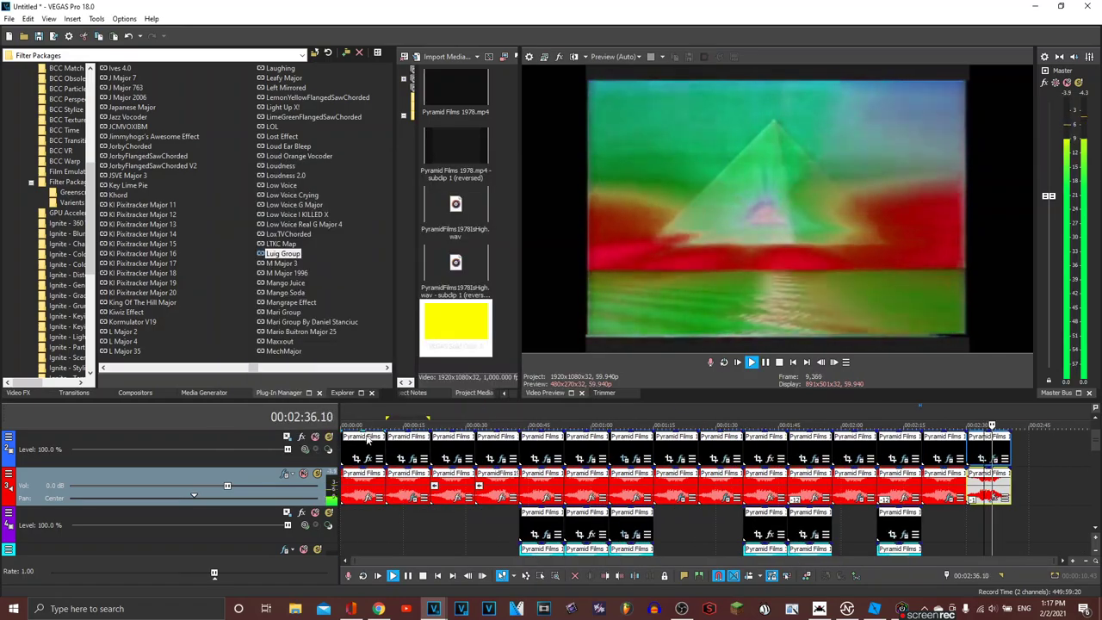
pyautogui.moveTo(366, 448); pyautogui.dragTo(1035, 456)
pyautogui.click(1048, 475)
pyautogui.scroll(6, 968, 482)
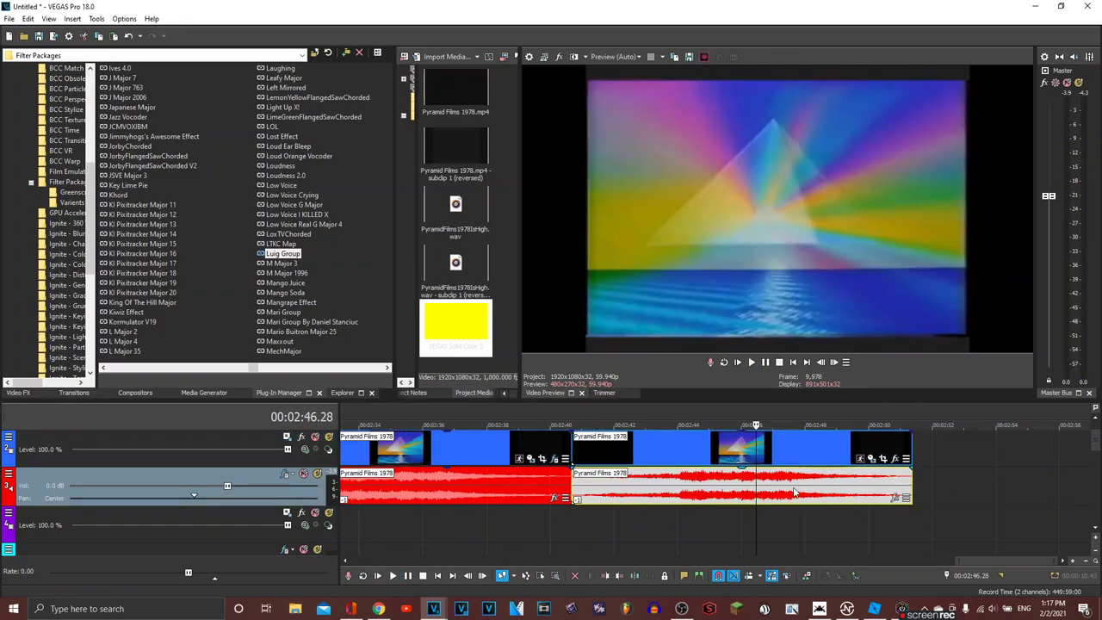
# Step: Set the last audio event's pitch change to -2.5 in its properties
pyautogui.rightClick(753, 487)
pyautogui.click(777, 479)
pyautogui.moveTo(630, 296); pyautogui.dragTo(618, 295)
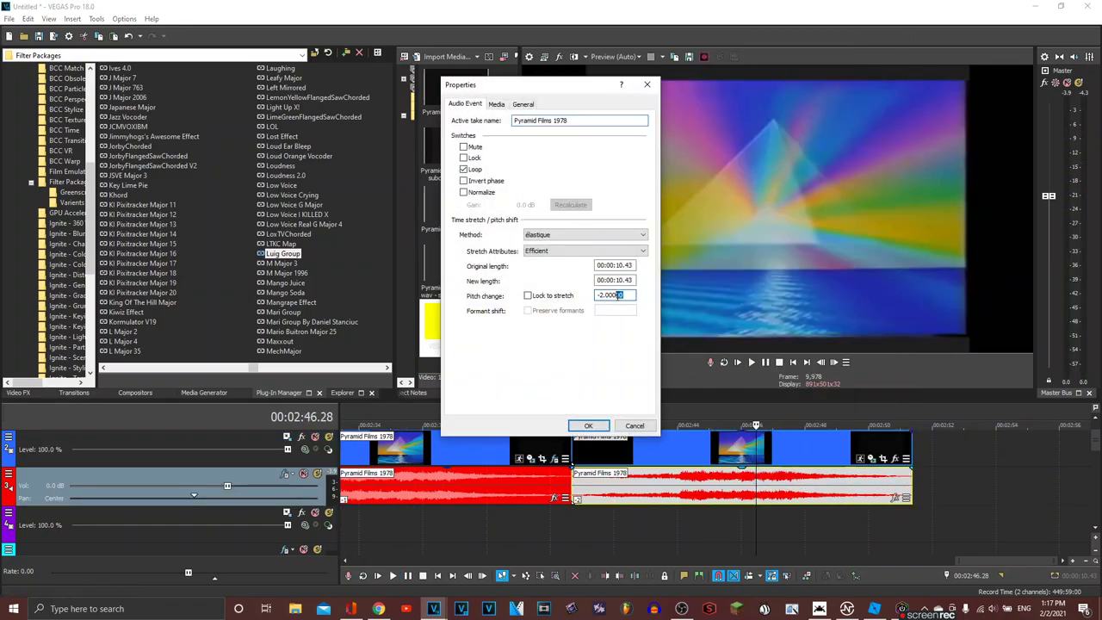
pyautogui.press('Return')
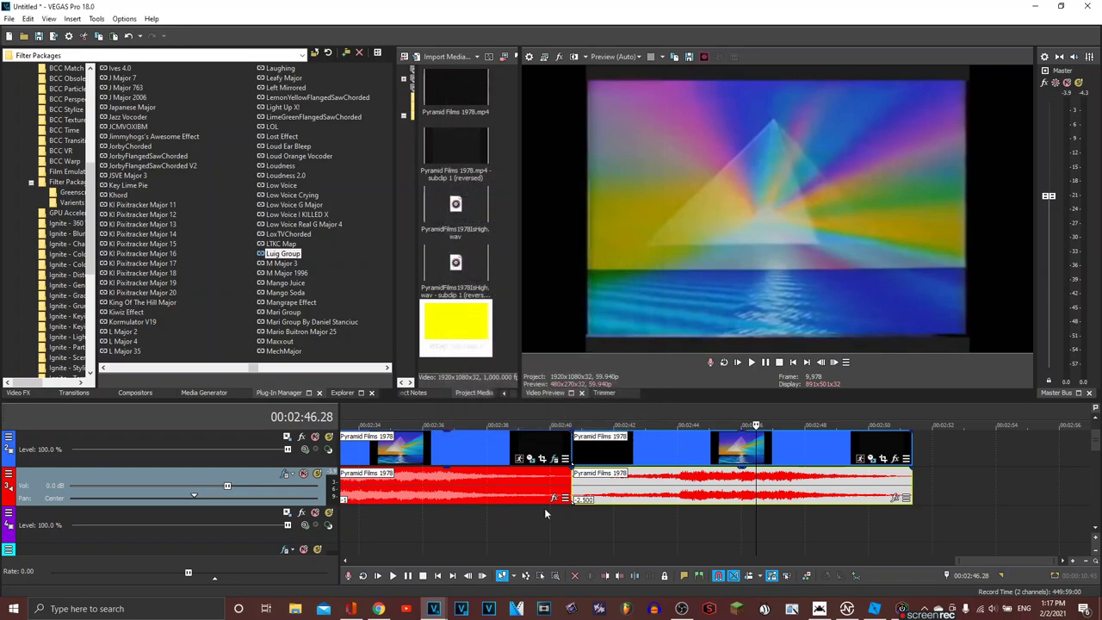
# Step: Apply the Not Scary effect package to the last video clip and play back the result
pyautogui.scroll(-1, 291, 304)
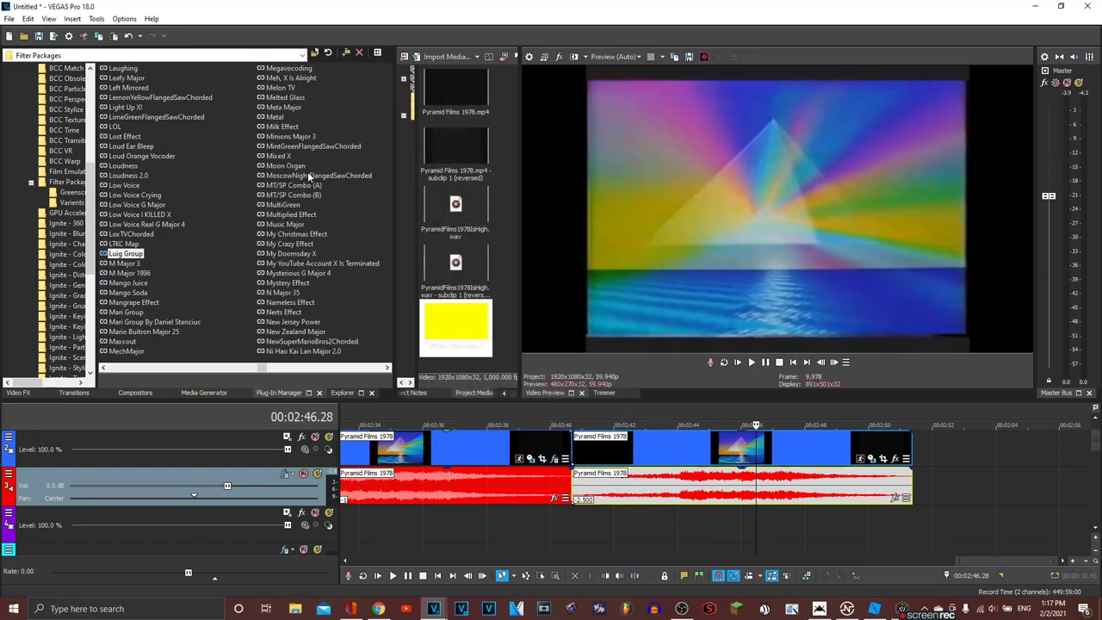
pyautogui.scroll(-1, 300, 182)
pyautogui.click(281, 88)
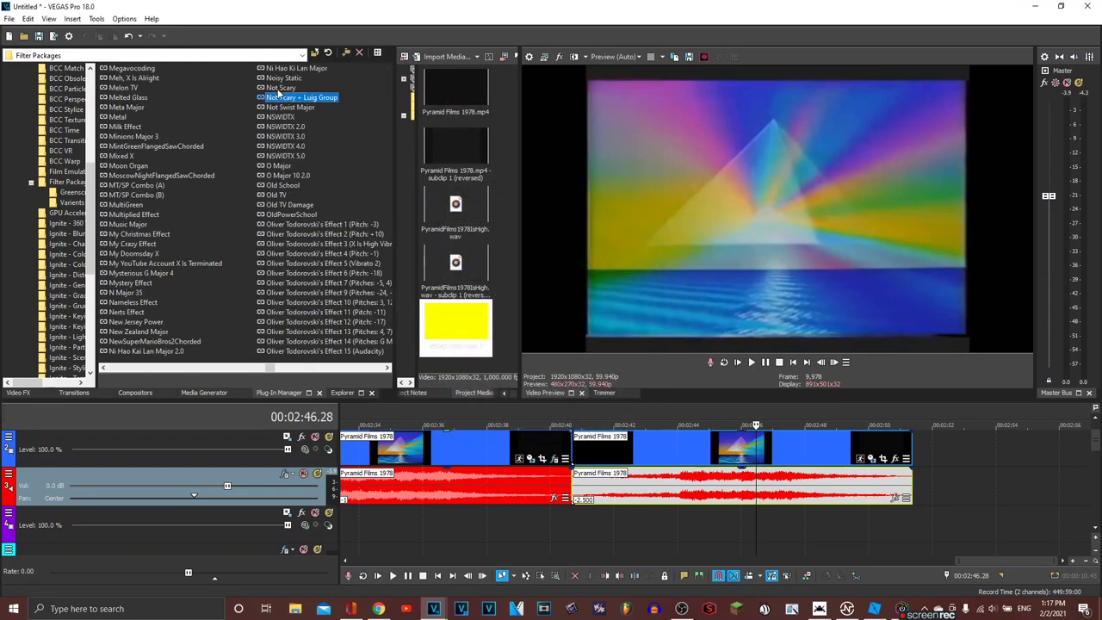
pyautogui.moveTo(625, 441); pyautogui.dragTo(626, 442)
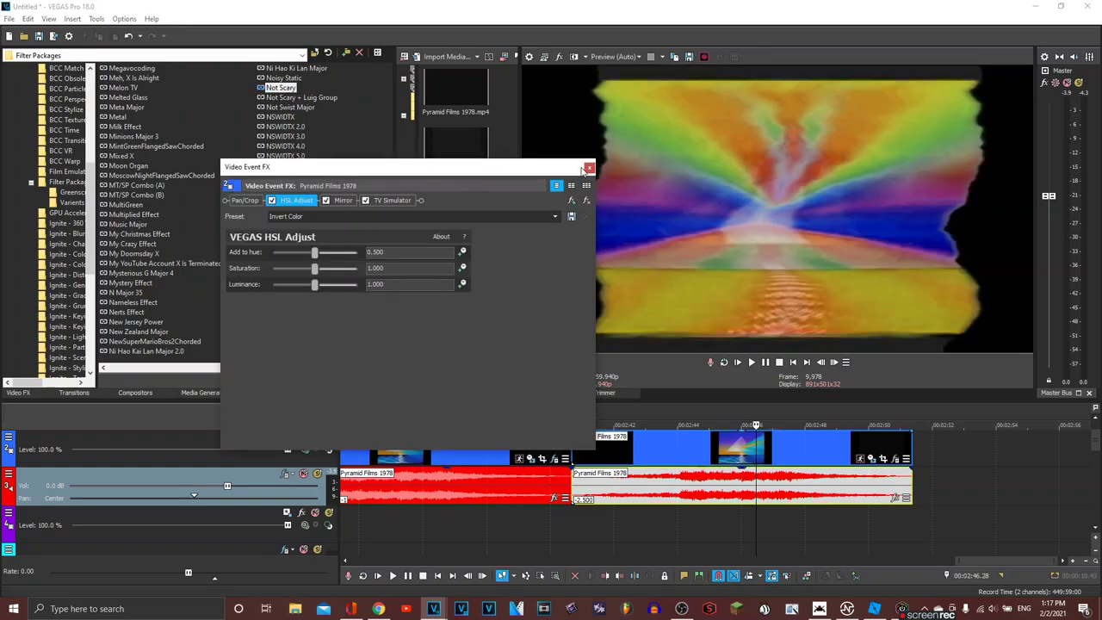
pyautogui.click(590, 169)
pyautogui.press('space')
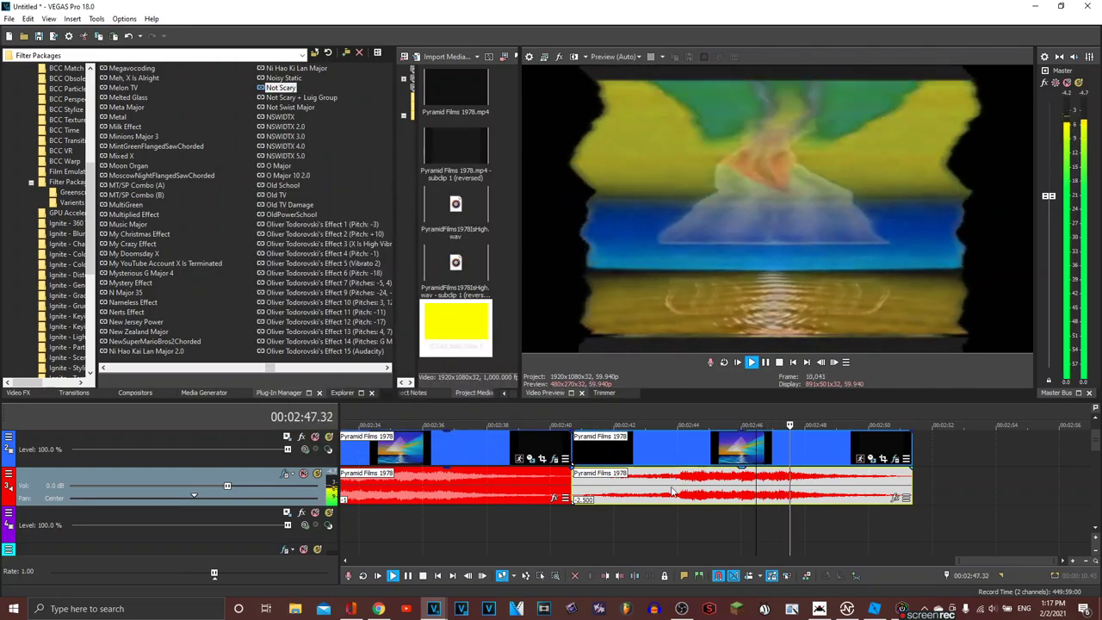
# Step: Stop playback and copy the Not Scary clip, with its audio, to directly after itself
pyautogui.press('space')
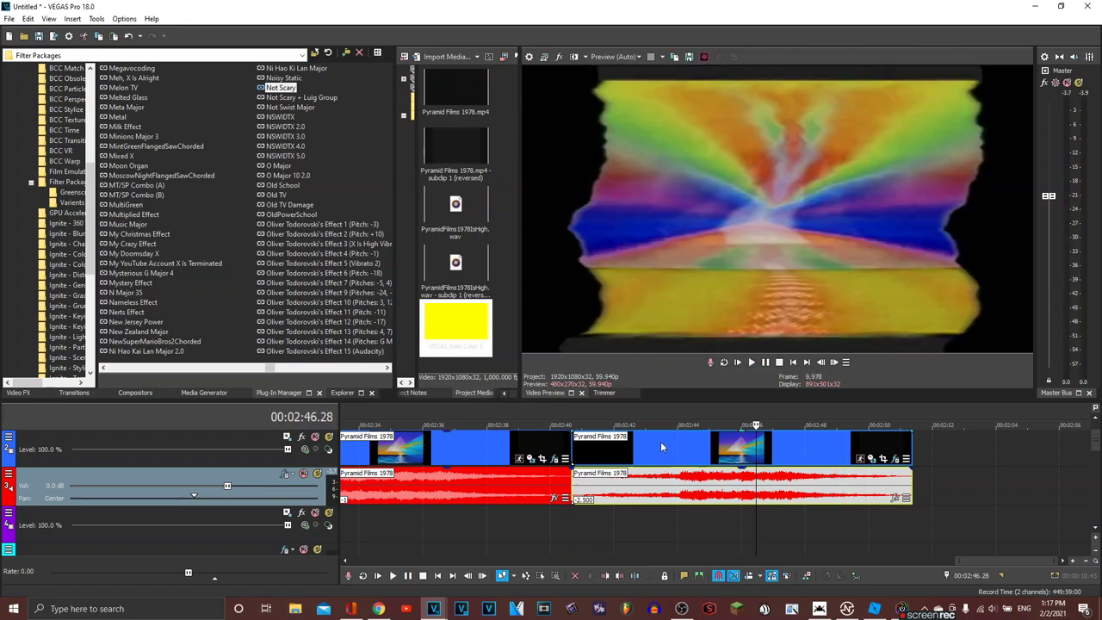
pyautogui.click(660, 441)
pyautogui.rightClick(1001, 443)
pyautogui.click(1018, 463)
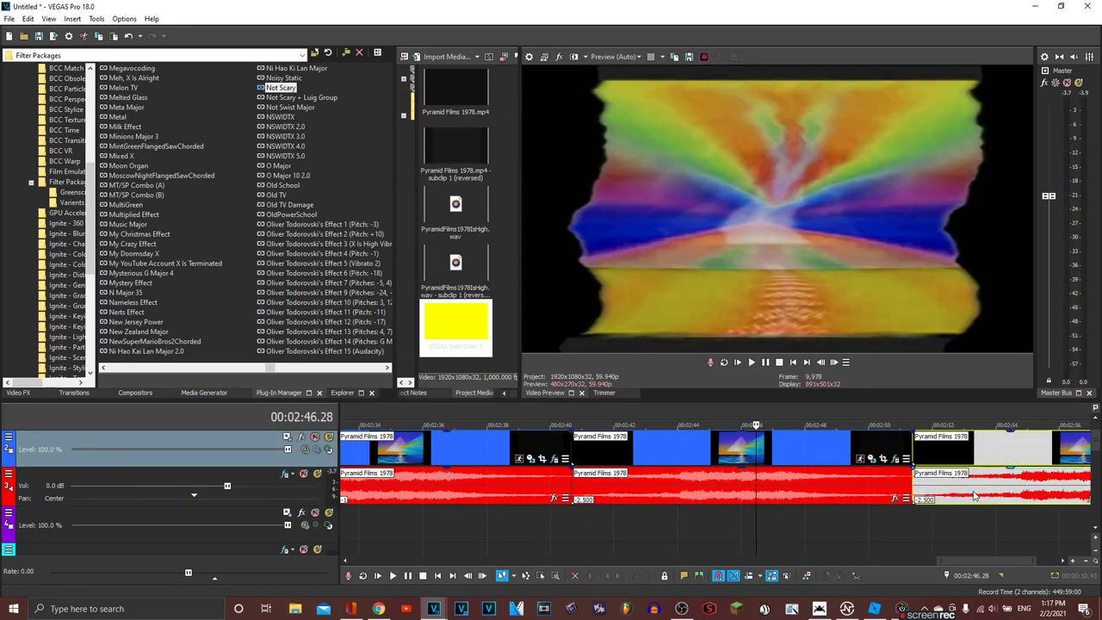
# Step: Set the last audio event's pitch change to -3.5 and apply the Not Scary + Luig Group effect package to its video clip
pyautogui.click(972, 496)
pyautogui.scroll(-4, 972, 496)
pyautogui.scroll(2, 964, 493)
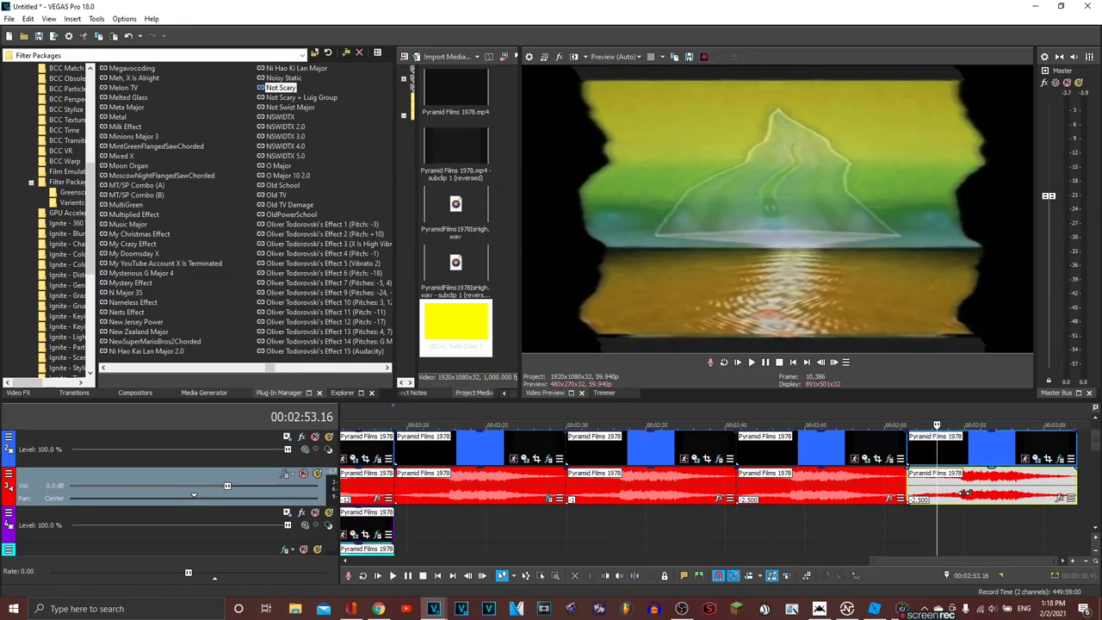
pyautogui.click(315, 99)
pyautogui.moveTo(315, 99); pyautogui.dragTo(965, 456)
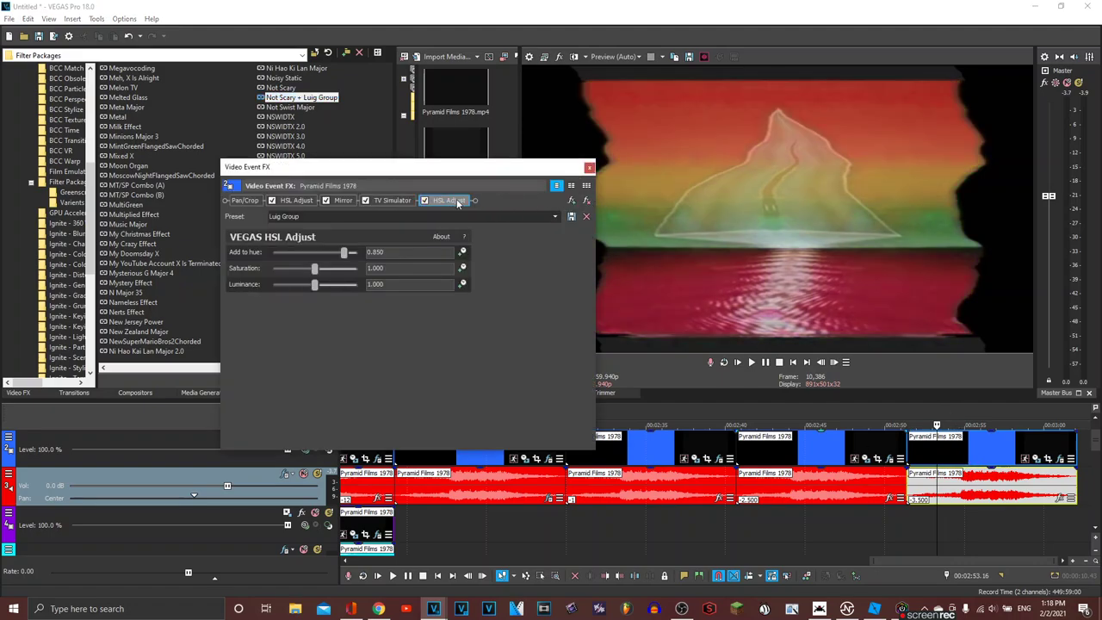
# Step: Examine the settings of each HSL Adjust, Mirror and TV Simulator effect in the last video clip's effect chain
pyautogui.click(310, 200)
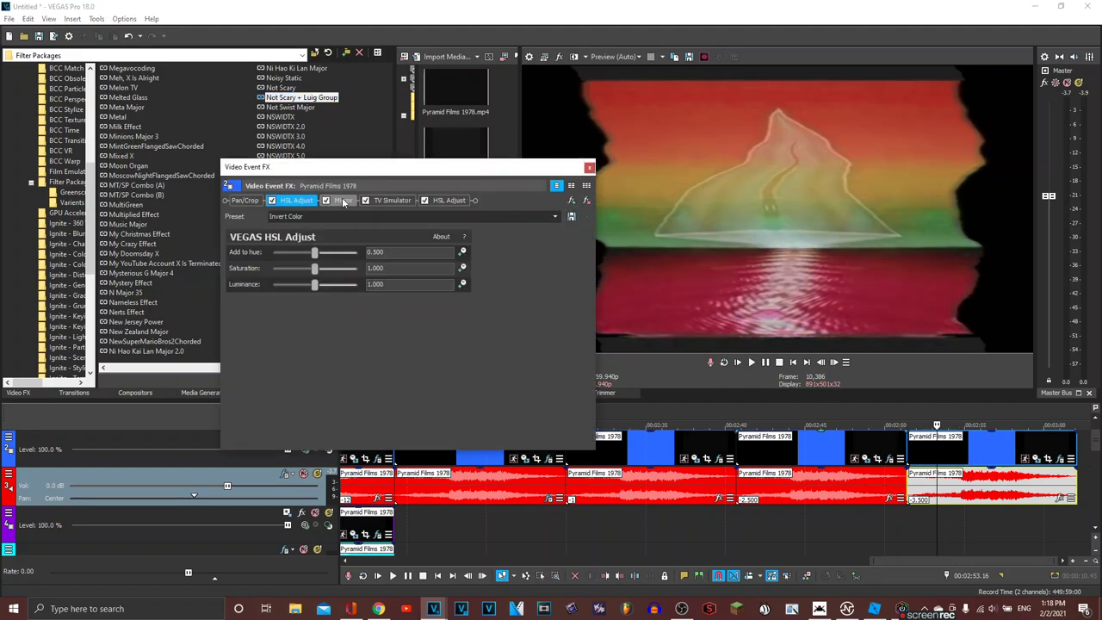
pyautogui.click(343, 202)
pyautogui.click(386, 200)
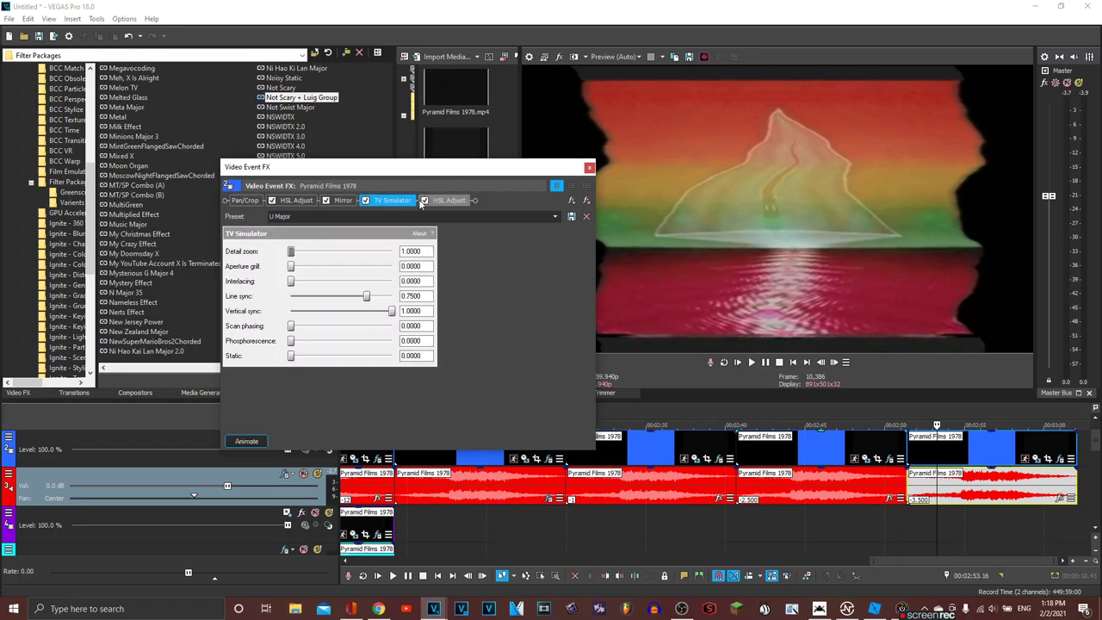
pyautogui.click(446, 200)
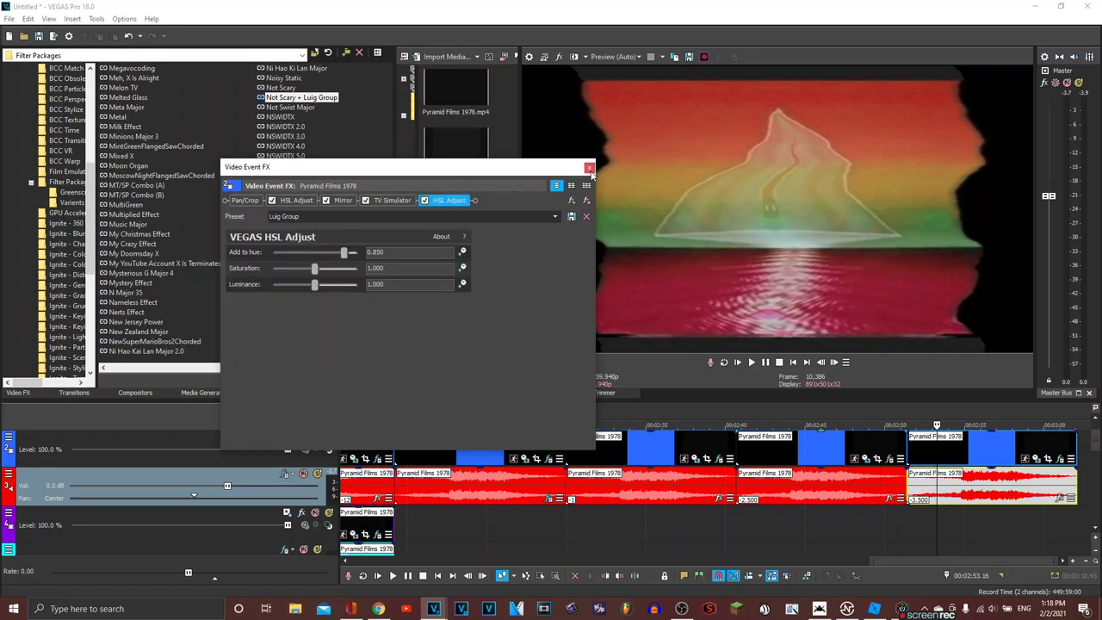
pyautogui.click(588, 166)
# Step: Examine the effect settings of the Luig Group and Not Scary clips, and play back from within the Not Scary clip
pyautogui.click(706, 441)
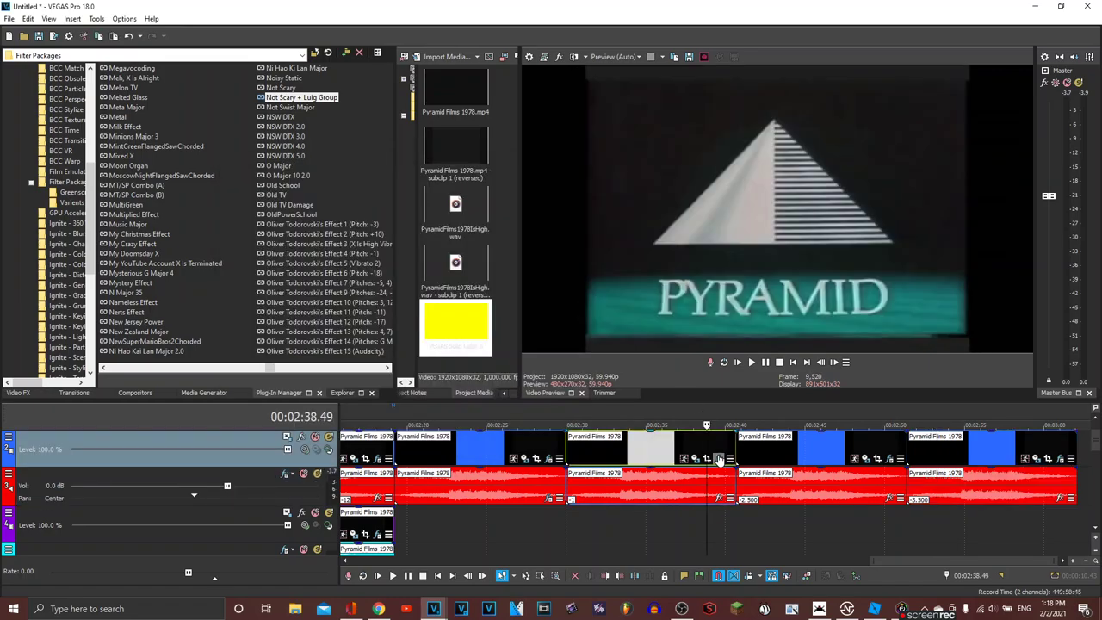
pyautogui.click(720, 457)
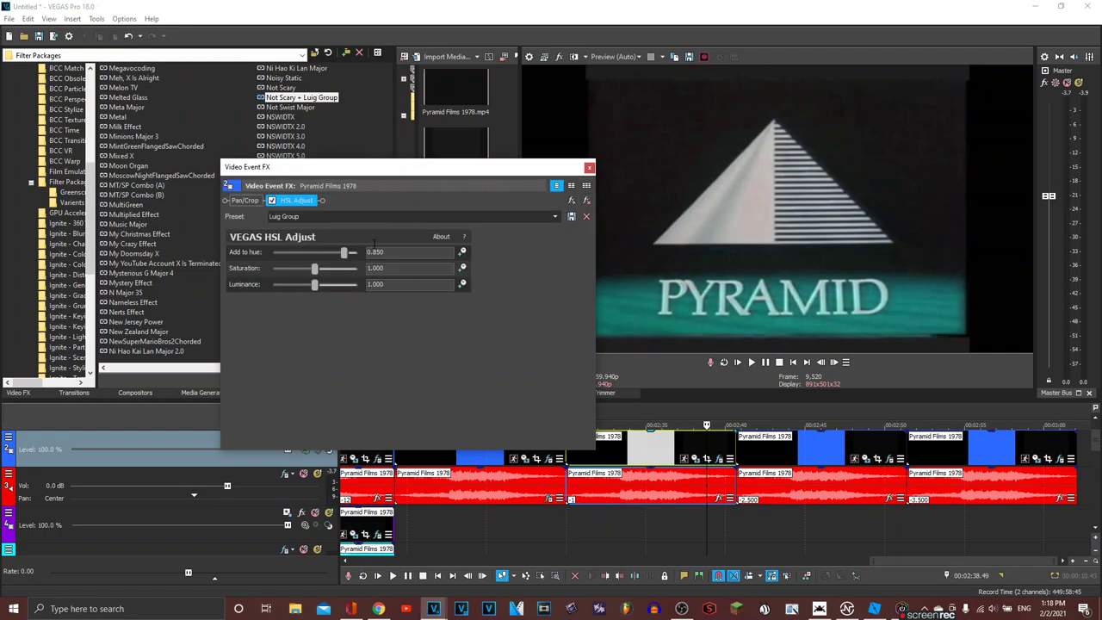
pyautogui.click(589, 167)
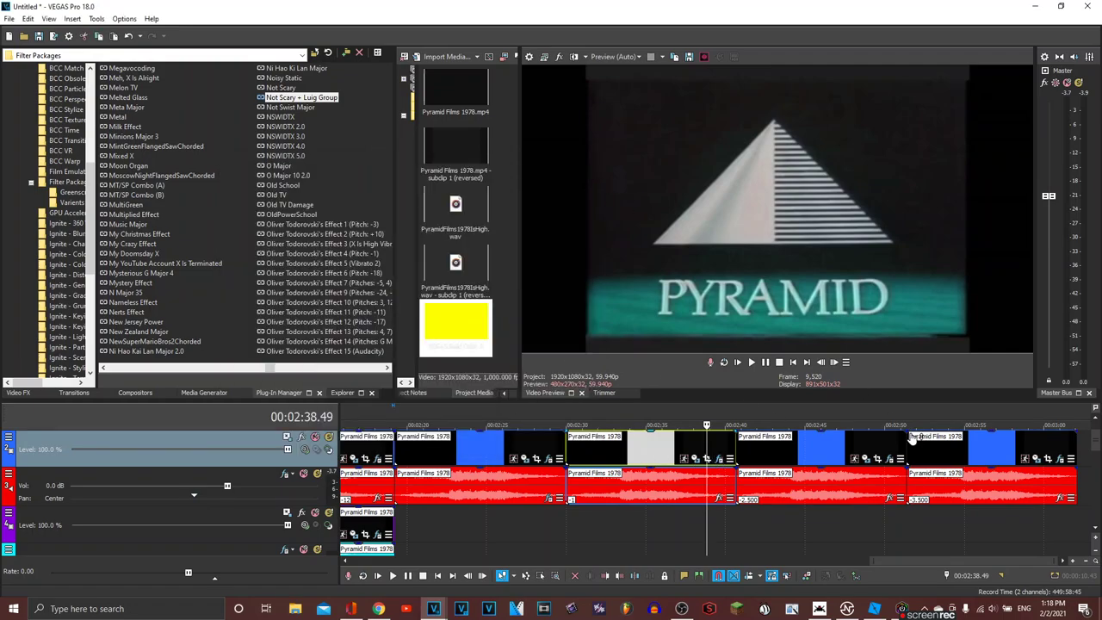
pyautogui.click(890, 459)
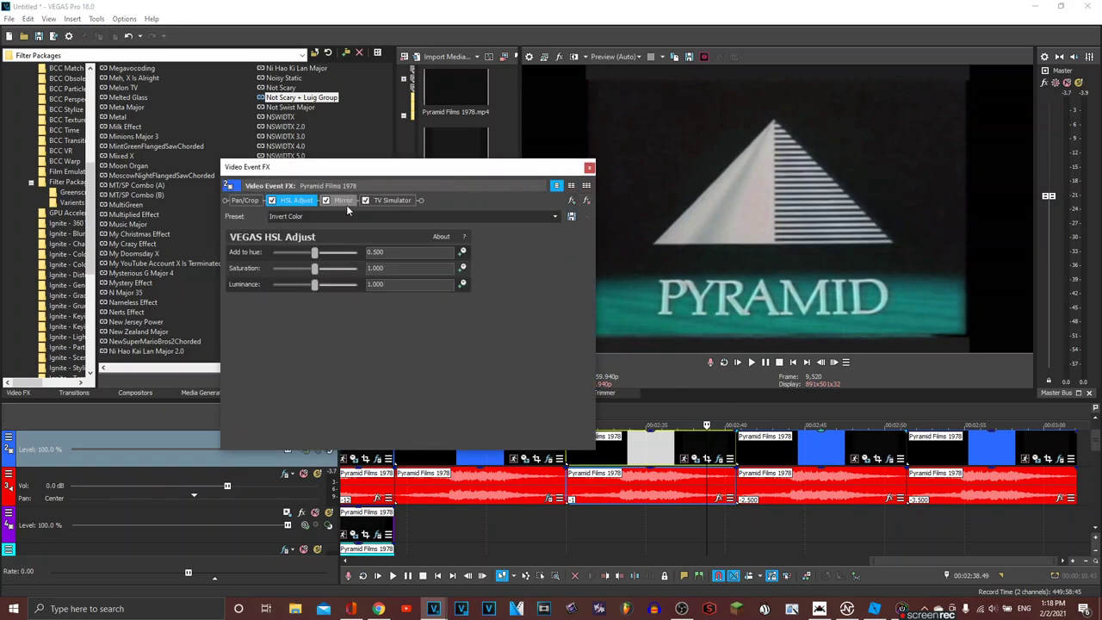
pyautogui.click(346, 203)
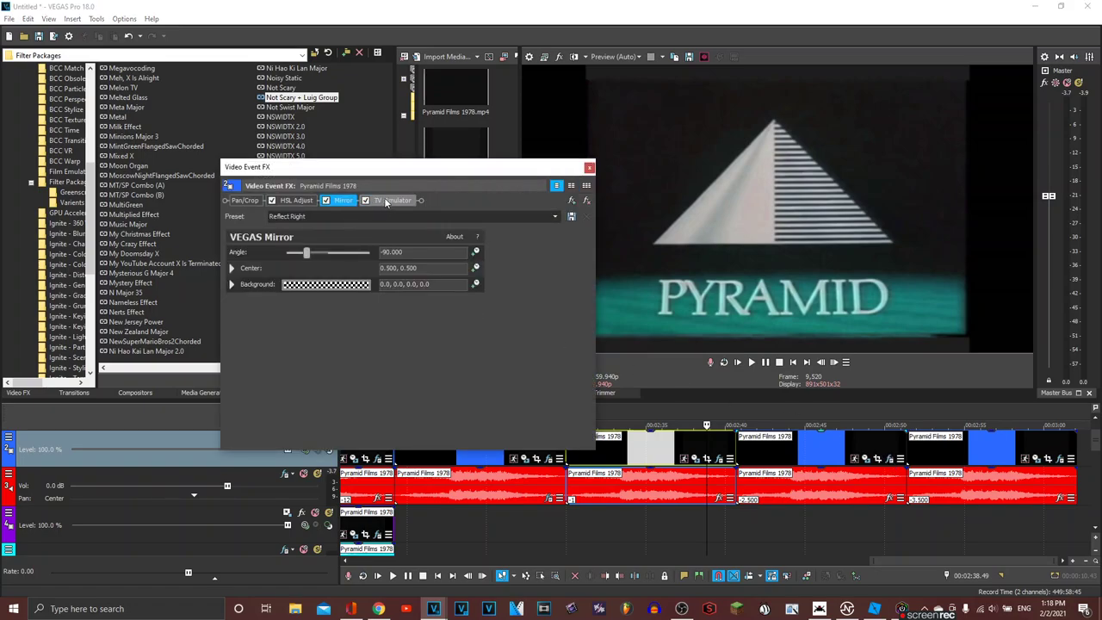
pyautogui.click(385, 200)
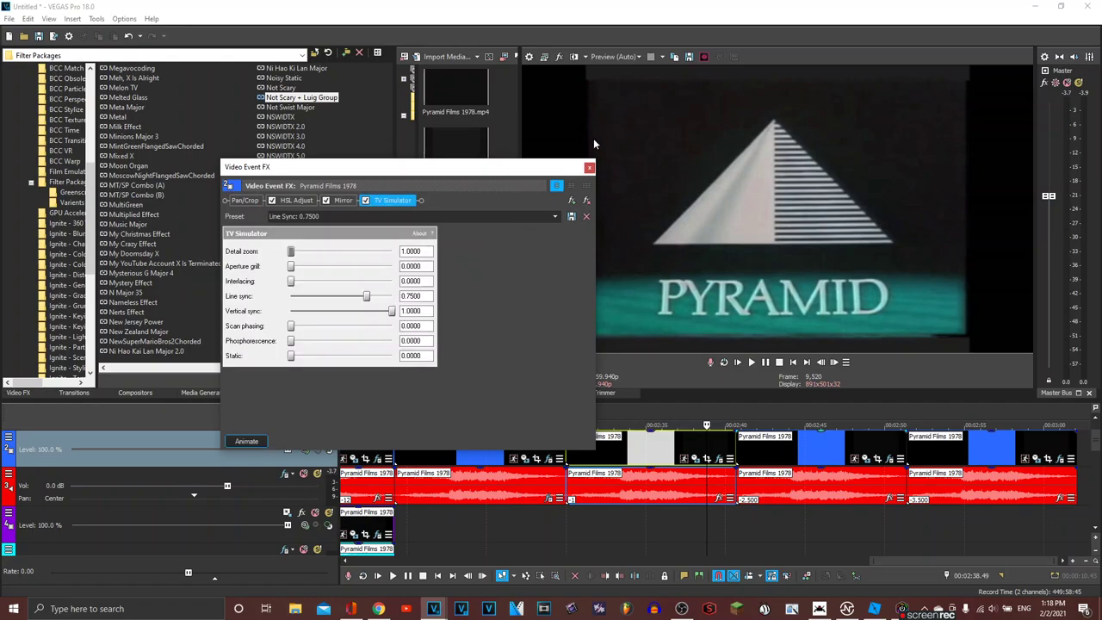
pyautogui.click(589, 167)
pyautogui.press('space')
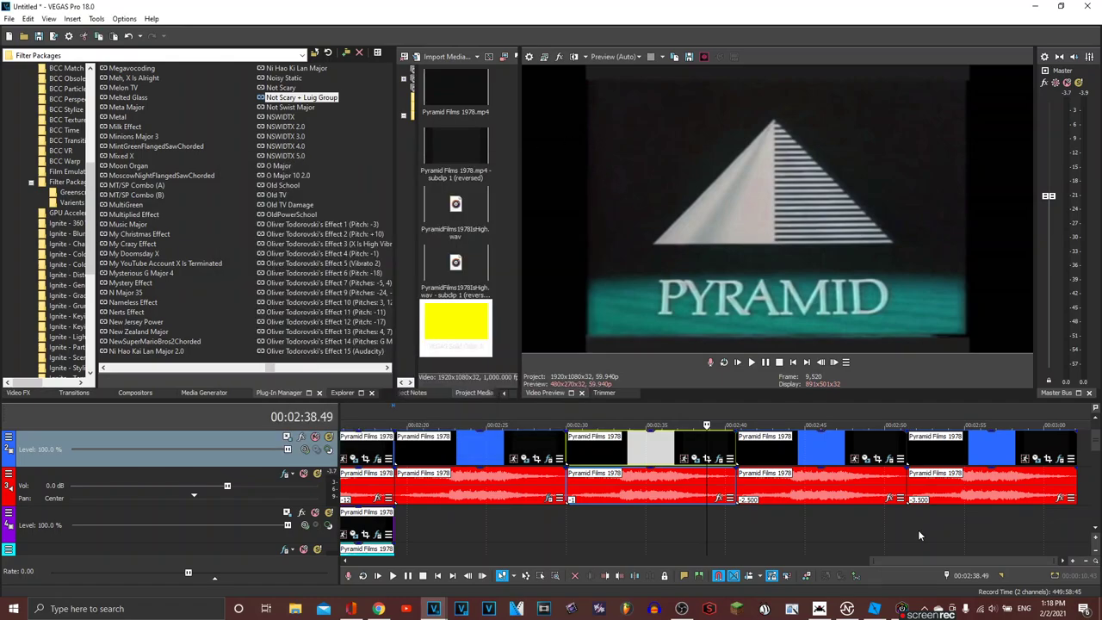
pyautogui.click(787, 523)
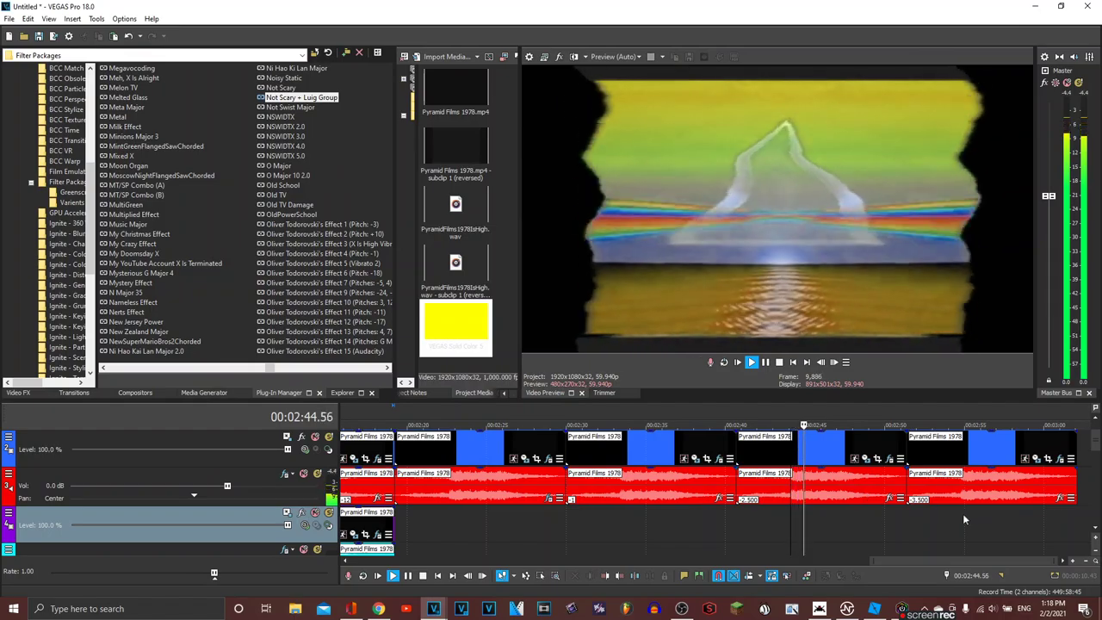
# Step: Copy the first clip on the timeline, with its audio, to directly after the Not Scary + Luig Group clip and stop playback
pyautogui.scroll(-5, 979, 512)
pyautogui.click(375, 444)
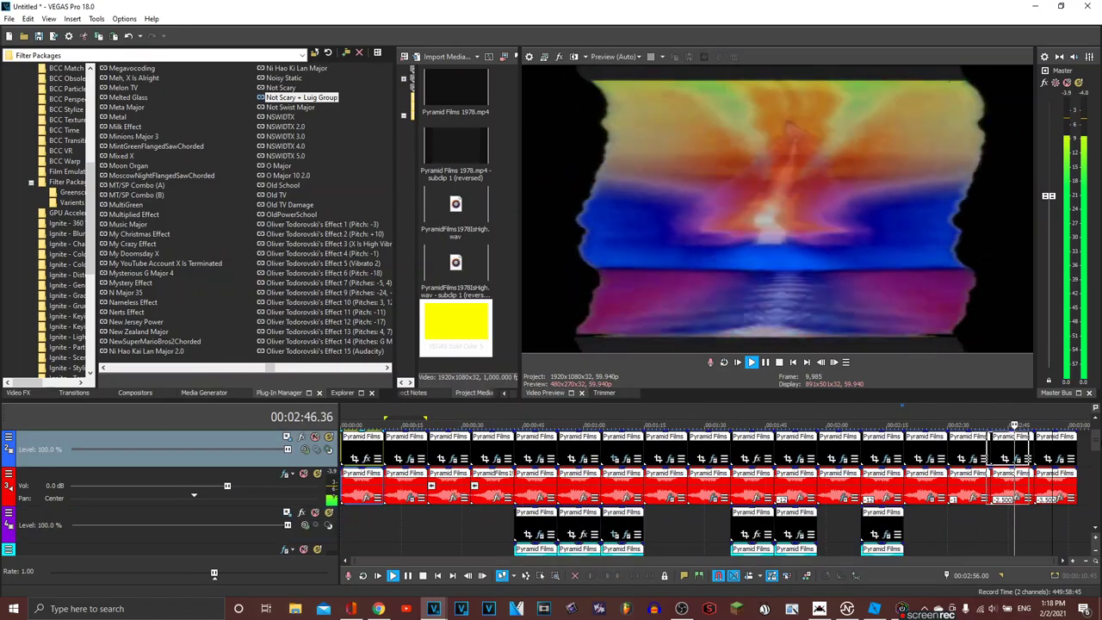
pyautogui.moveTo(1014, 447); pyautogui.dragTo(1010, 445)
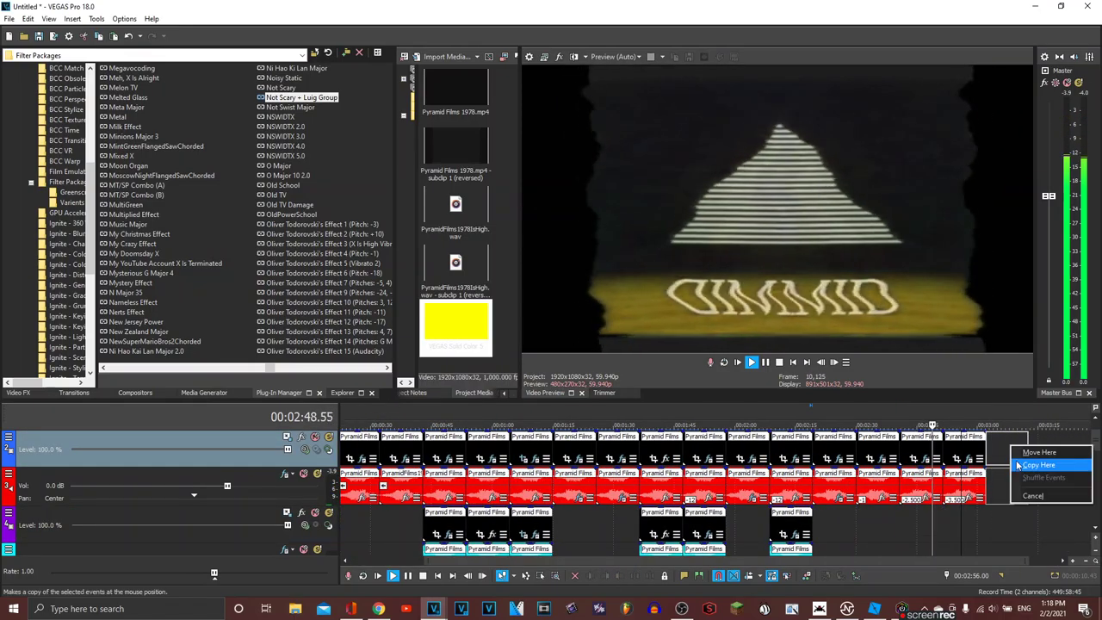
pyautogui.click(1026, 464)
pyautogui.scroll(6, 999, 453)
pyautogui.press('space')
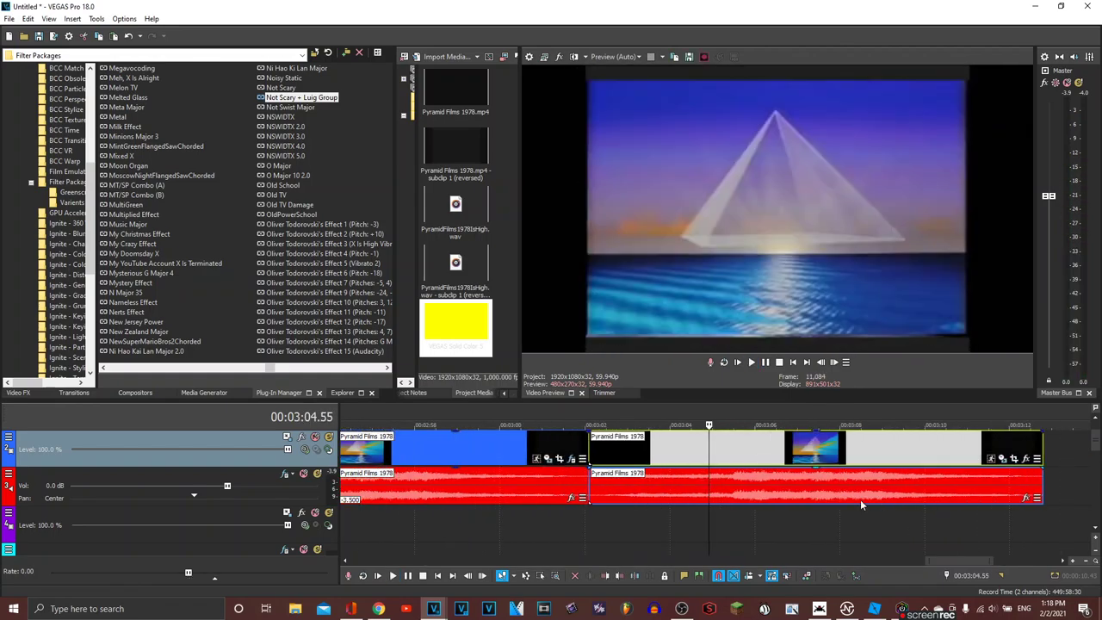
# Step: Apply the R Major 2002 effect package to the last video clip and review the colour stops of its Gradient Map
pyautogui.click(851, 500)
pyautogui.scroll(-10, 159, 195)
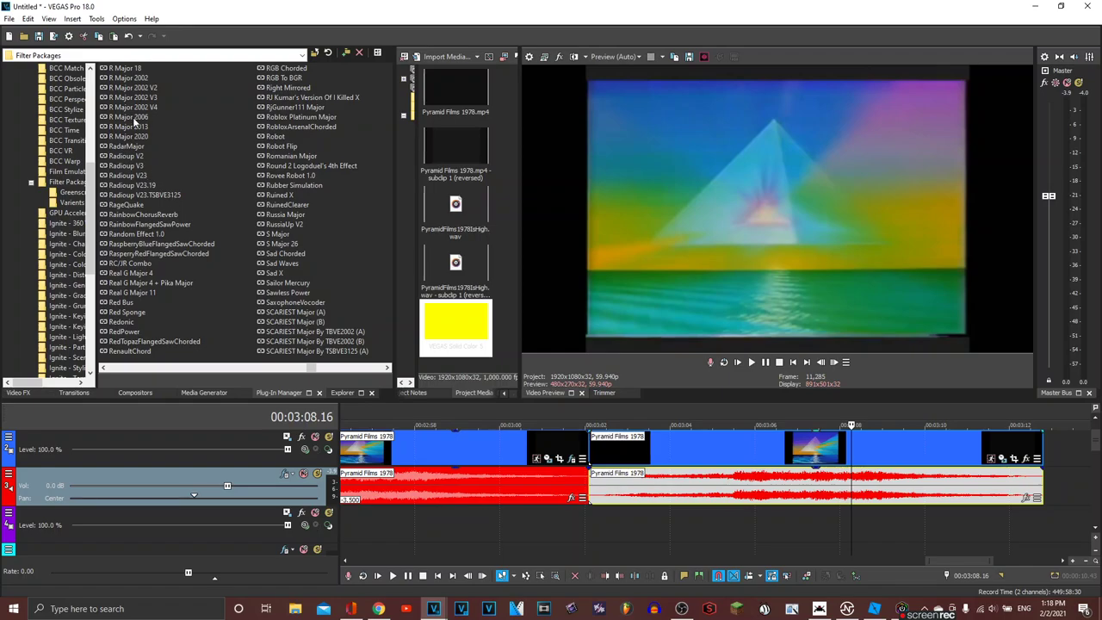
pyautogui.moveTo(128, 77); pyautogui.dragTo(729, 447)
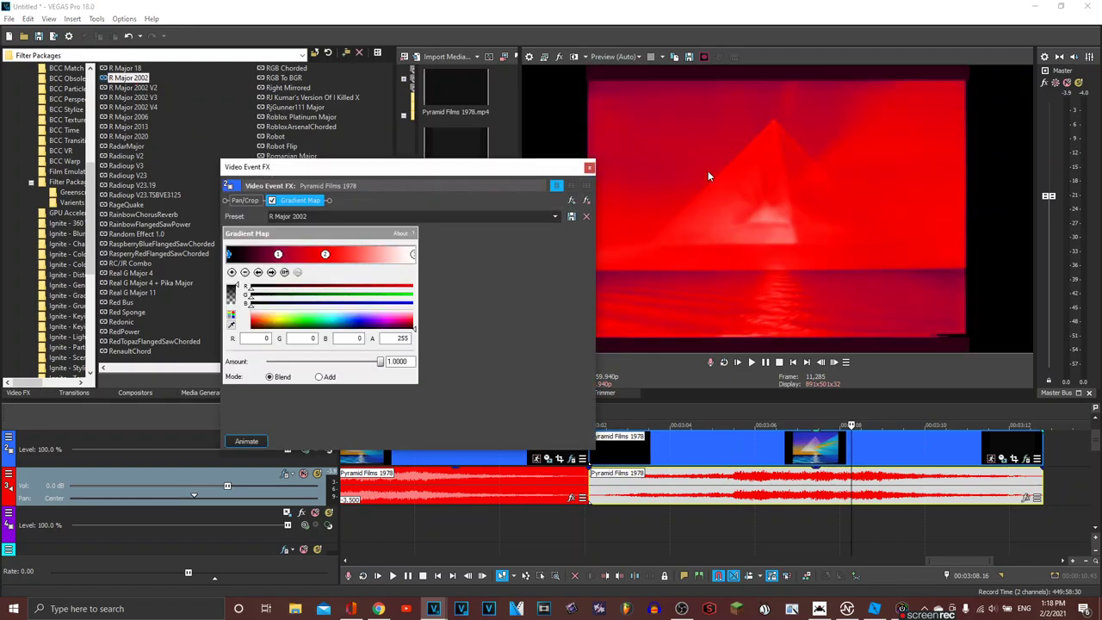
pyautogui.click(272, 272)
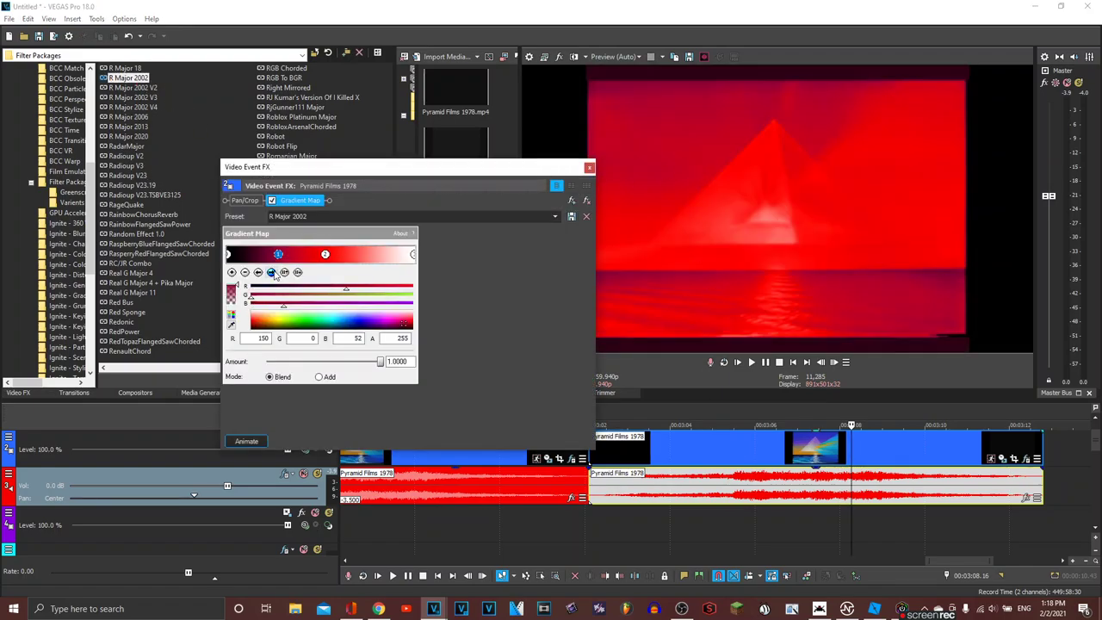
pyautogui.click(272, 272)
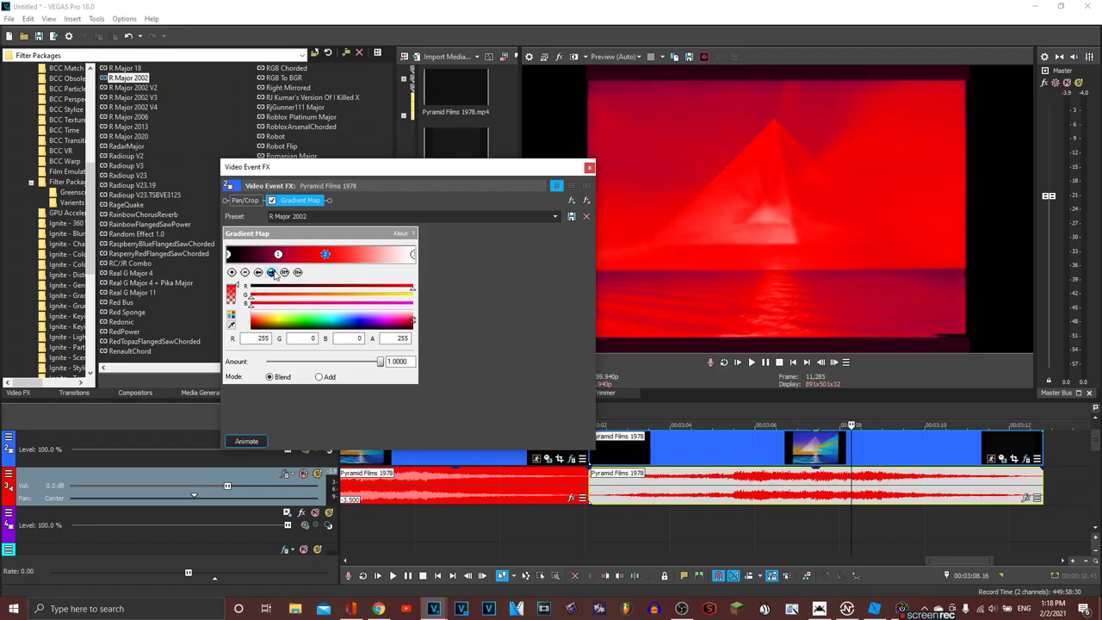
pyautogui.click(589, 166)
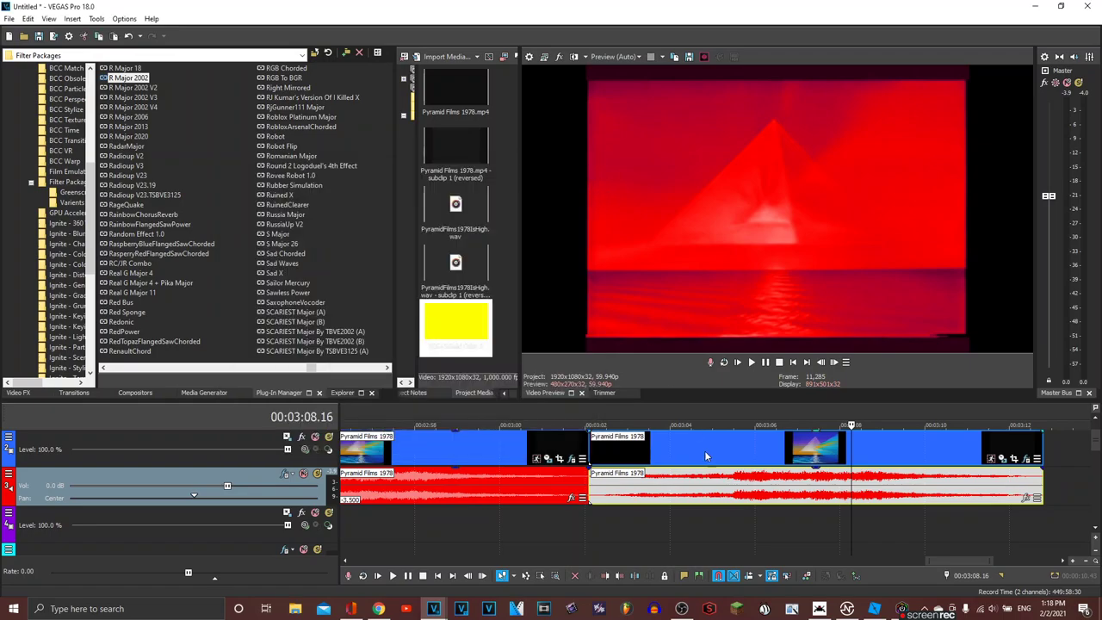
# Step: Set the last audio event's pitch change to -5 using the élastique method with Pro stretch attributes
pyautogui.click(734, 488)
pyautogui.rightClick(715, 493)
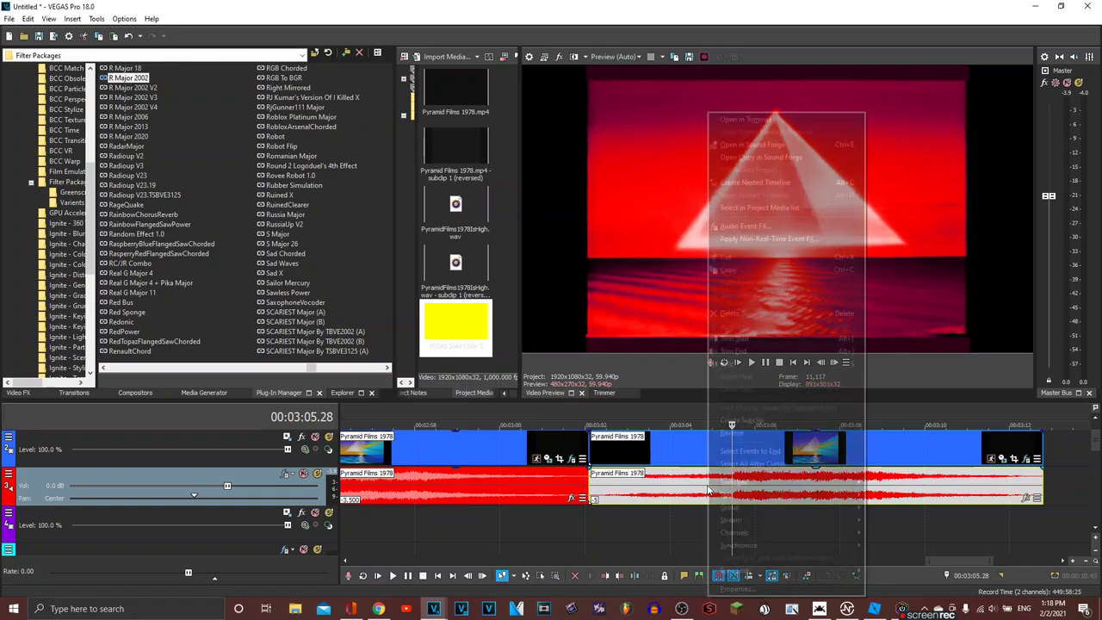
pyautogui.click(740, 589)
pyautogui.click(551, 263)
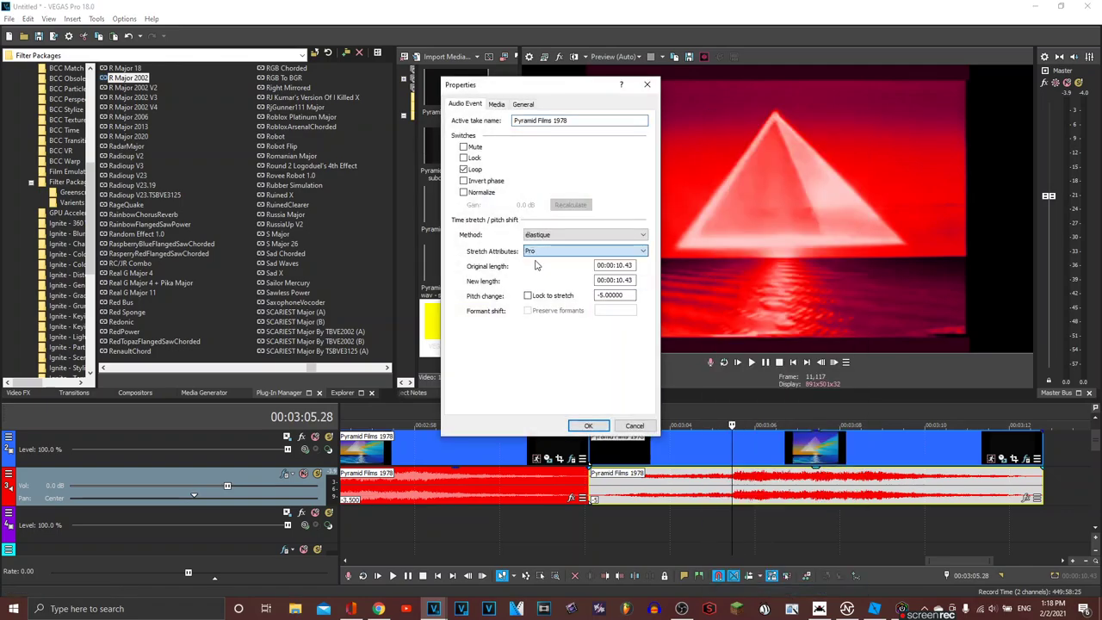
pyautogui.click(594, 425)
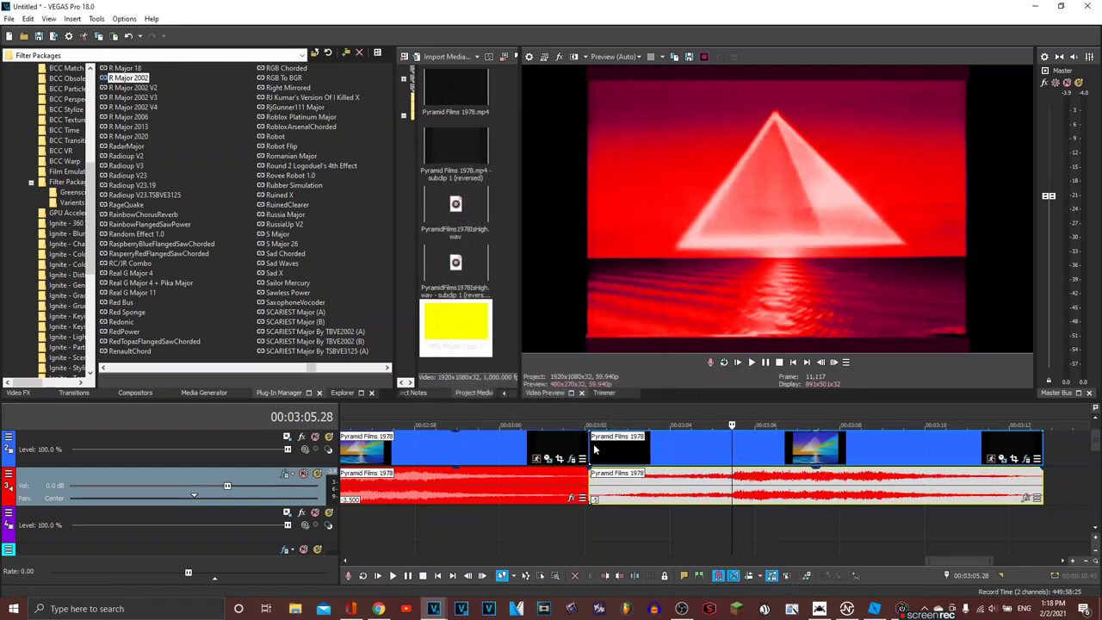
# Step: Duplicate the R Major 2002 clip with its audio onto the two video and audio track pairs below, aligned with the original's start
pyautogui.hotkey('ctrl', 'c')
pyautogui.click(593, 516)
pyautogui.hotkey('ctrl', 'v')
pyautogui.moveTo(1096, 440); pyautogui.dragTo(1097, 459)
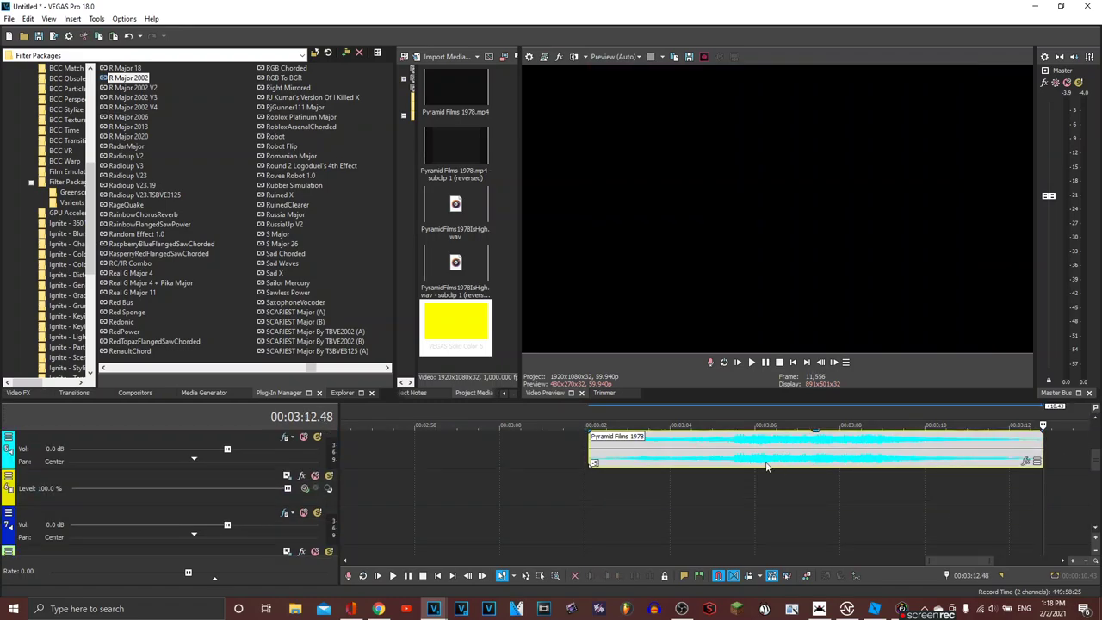
pyautogui.click(591, 484)
pyautogui.hotkey('ctrl', 'v')
# Step: Set the pitch change of the duplicated audio events to -2 on the first copy and +2 on the second copy
pyautogui.click(609, 535)
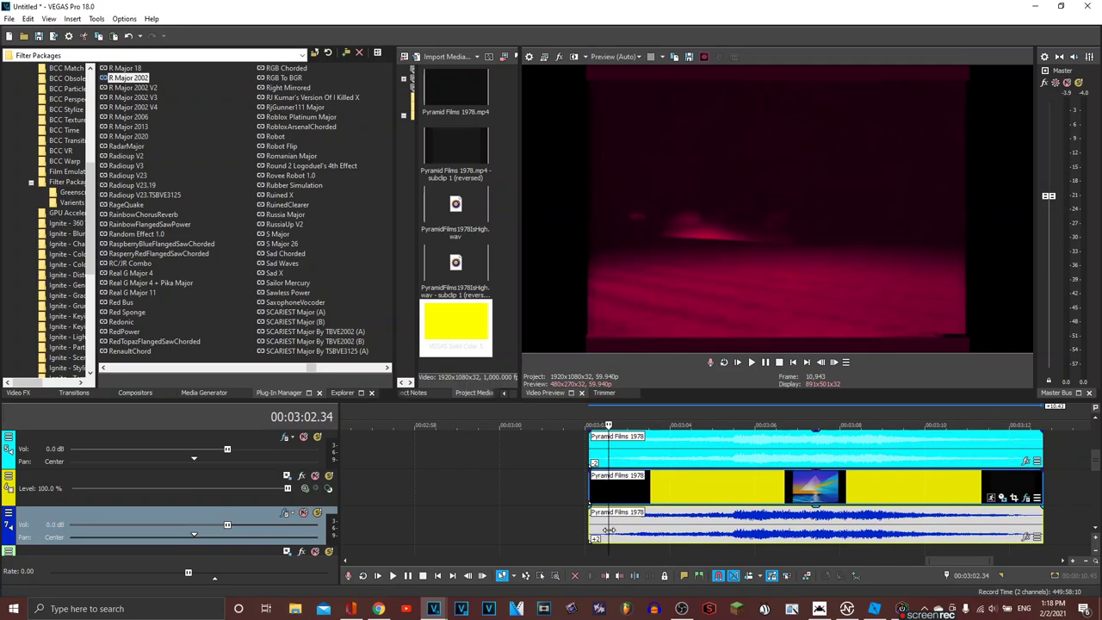
pyautogui.rightClick(608, 530)
pyautogui.click(625, 524)
pyautogui.click(589, 426)
pyautogui.rightClick(615, 525)
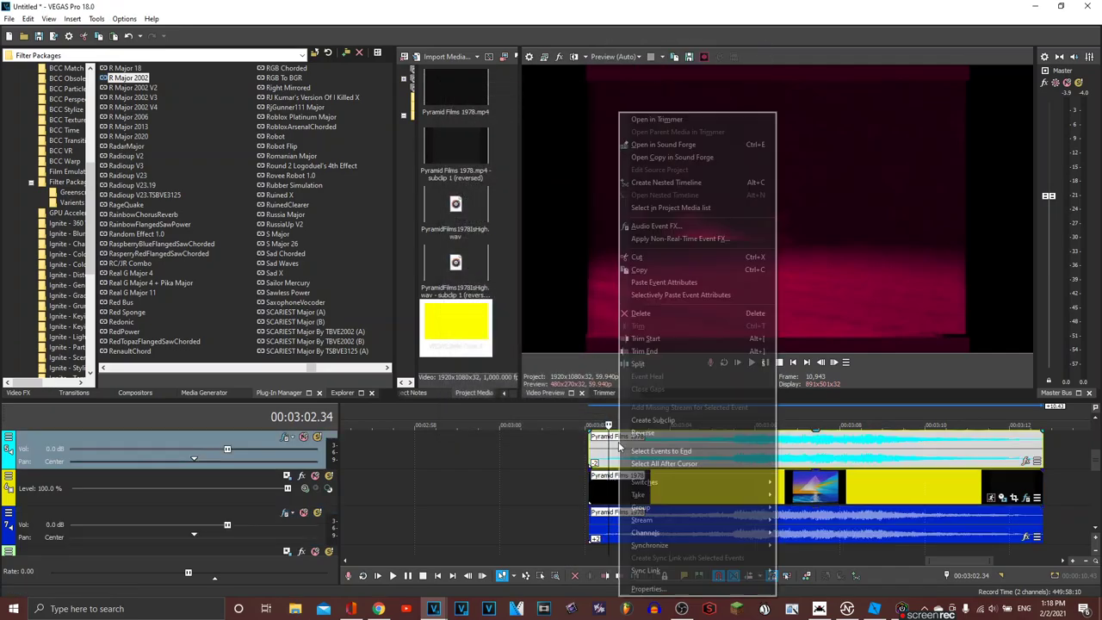
pyautogui.click(654, 578)
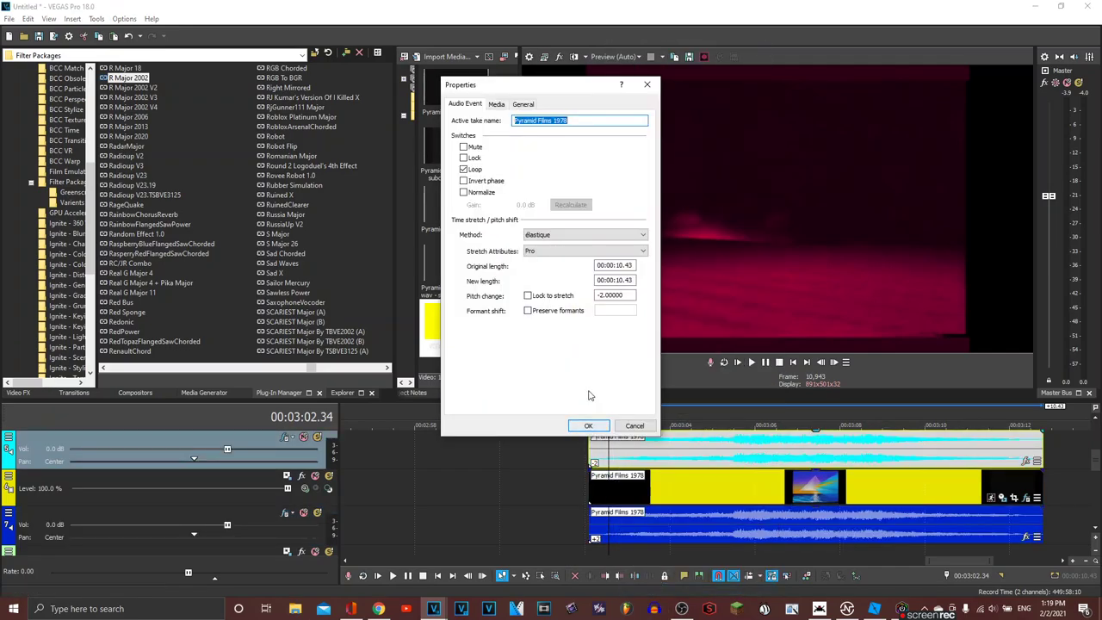
pyautogui.click(589, 426)
# Step: Check the pitch properties of the original R Major 2002 audio event and play back the layered clips
pyautogui.moveTo(1095, 461); pyautogui.dragTo(1095, 439)
pyautogui.rightClick(1009, 479)
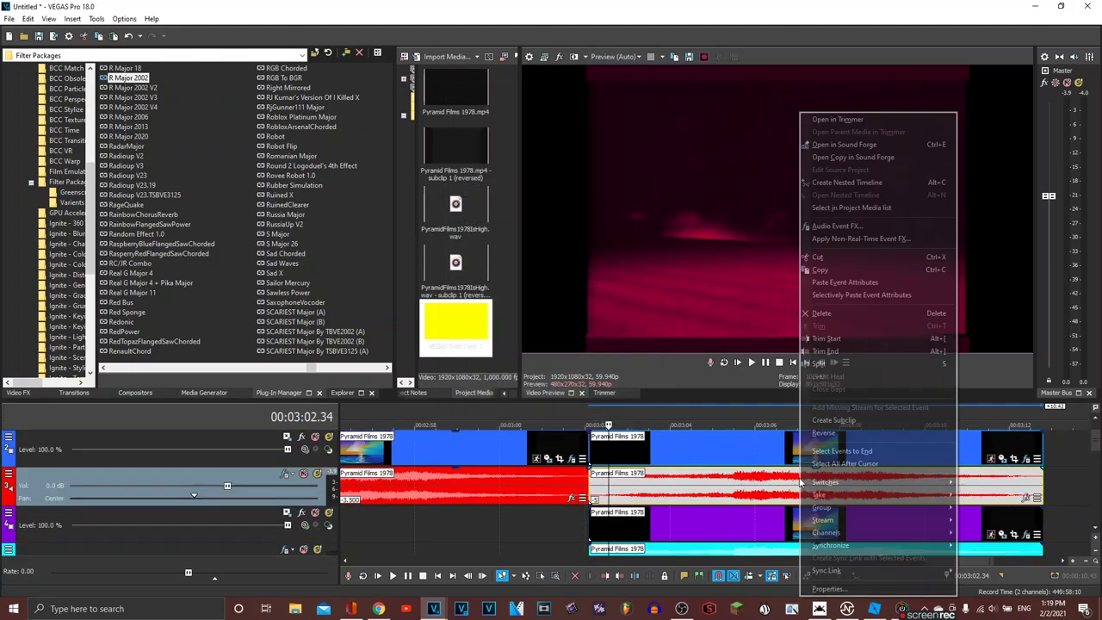
pyautogui.click(861, 590)
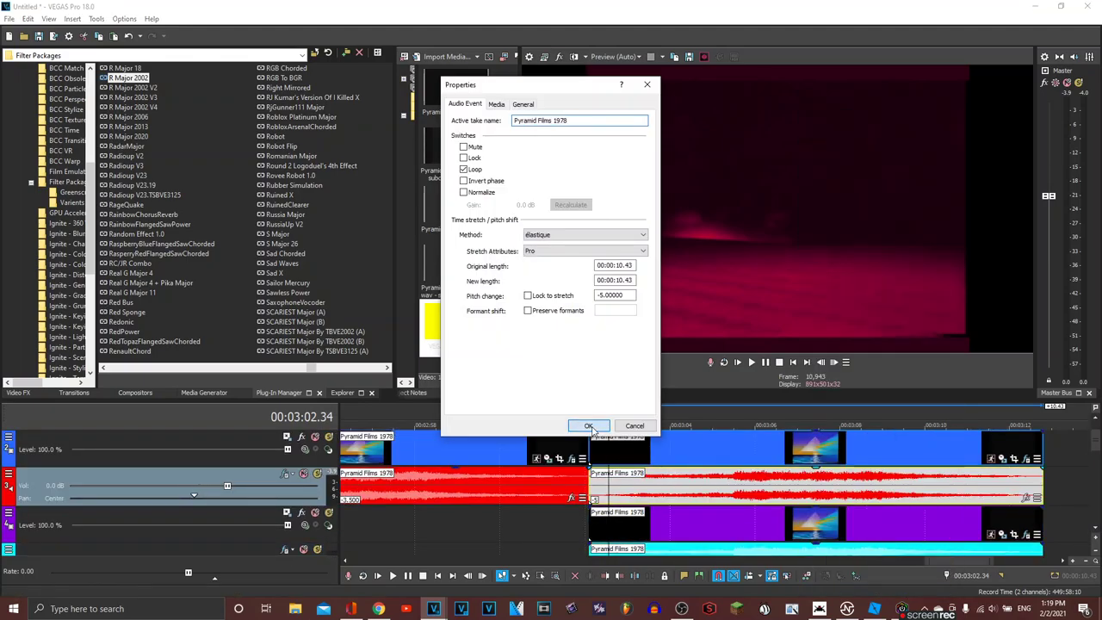
pyautogui.click(588, 425)
pyautogui.press('space')
# Step: Copy the first clip on the timeline, with its audio, to directly after the R Major 2002 clip
pyautogui.scroll(-5, 661, 442)
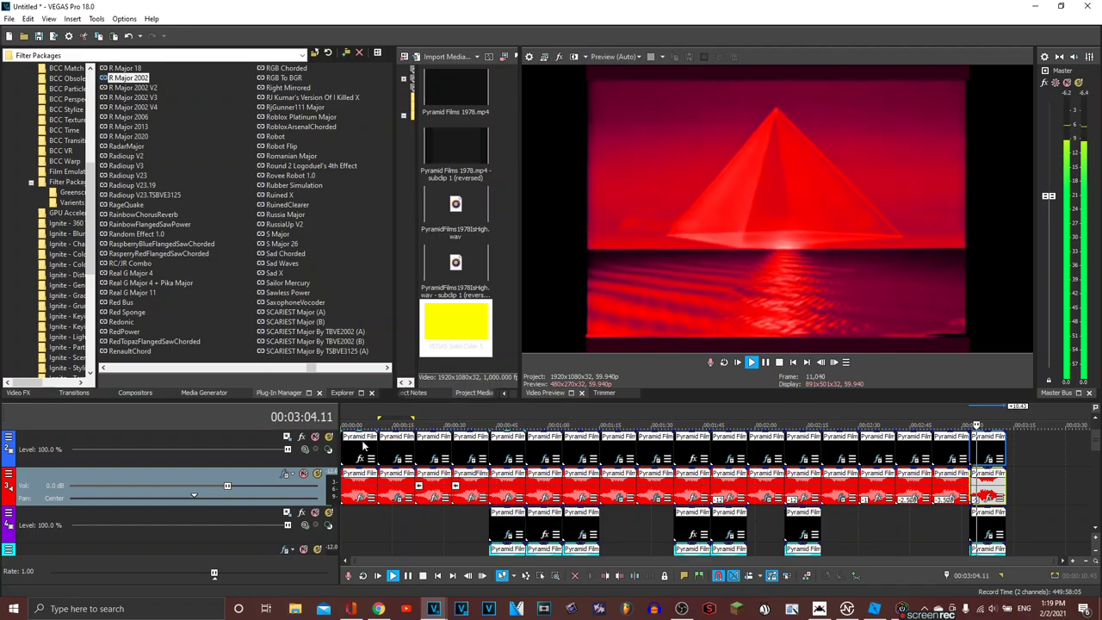
pyautogui.moveTo(365, 450); pyautogui.dragTo(1028, 448)
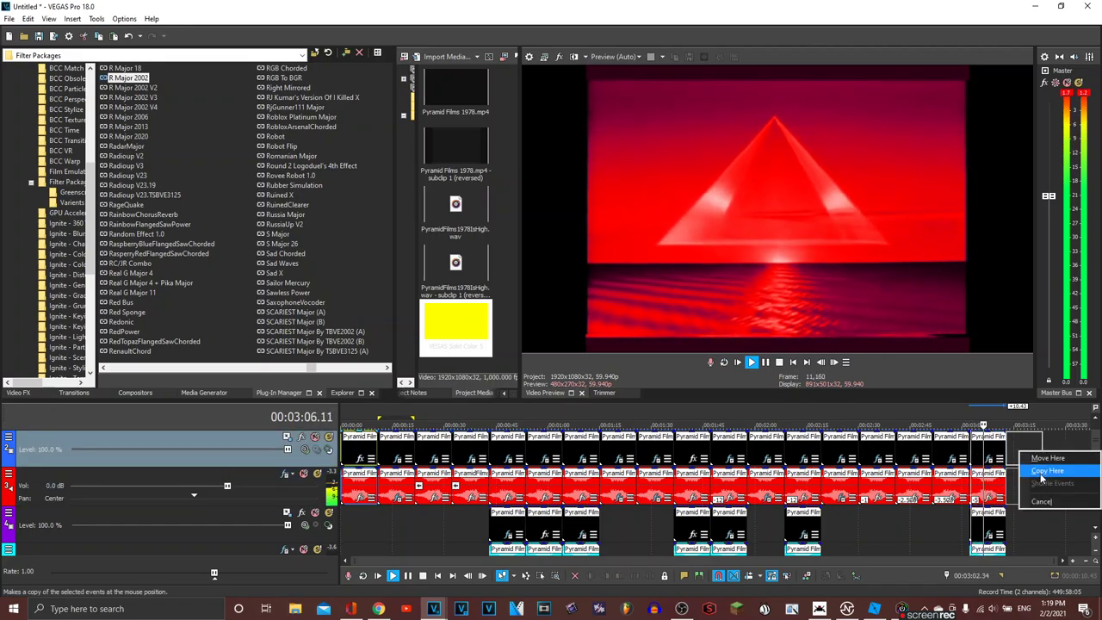
pyautogui.click(1052, 470)
pyautogui.scroll(5, 1024, 457)
pyautogui.click(912, 443)
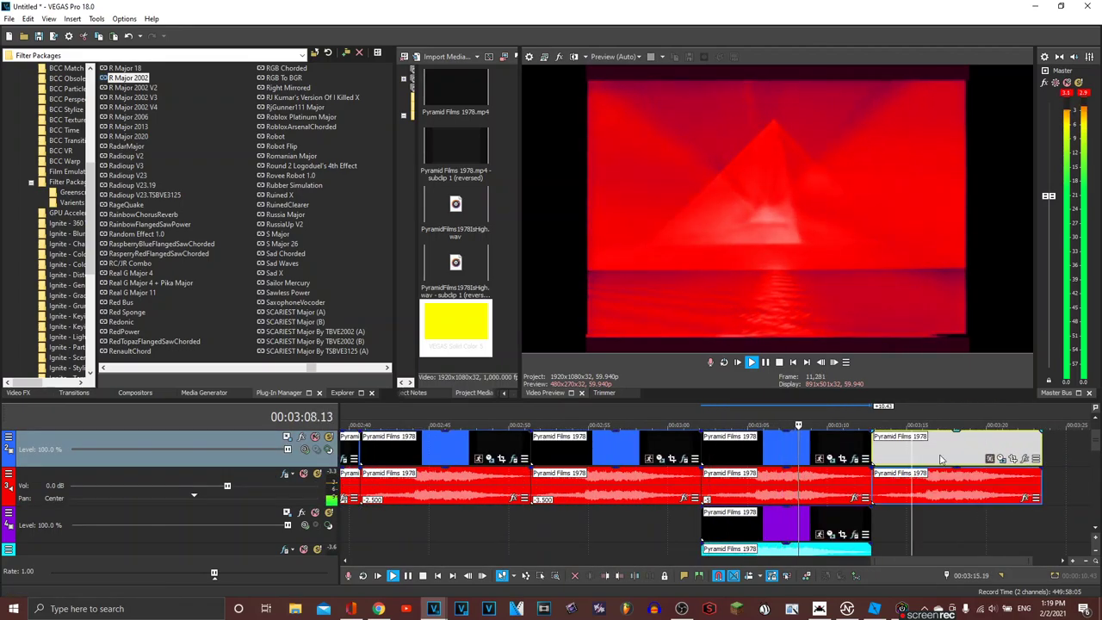
# Step: Apply the Crazy Diamond filter package to the newly copied last clip on the timeline
pyautogui.scroll(2, 939, 459)
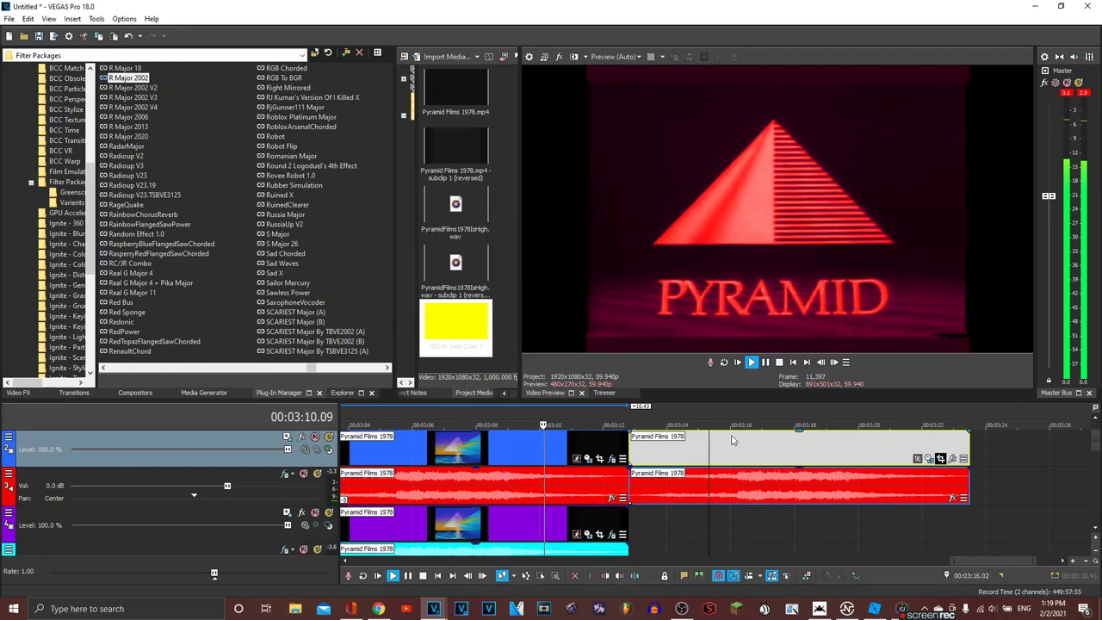
pyautogui.click(730, 445)
pyautogui.scroll(10, 315, 294)
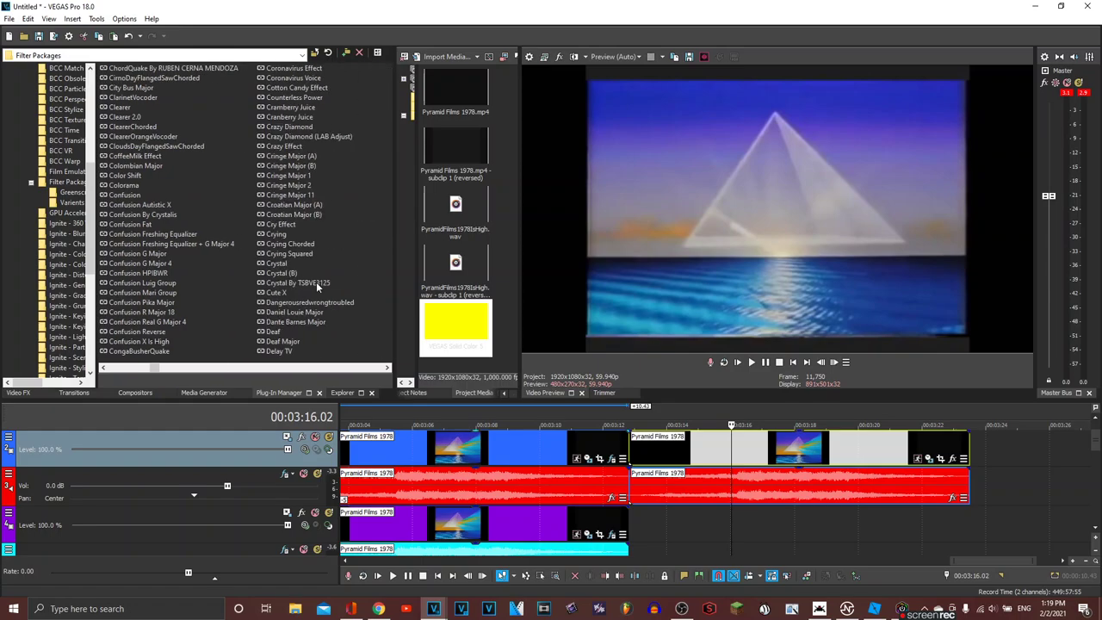
pyautogui.scroll(-1, 301, 152)
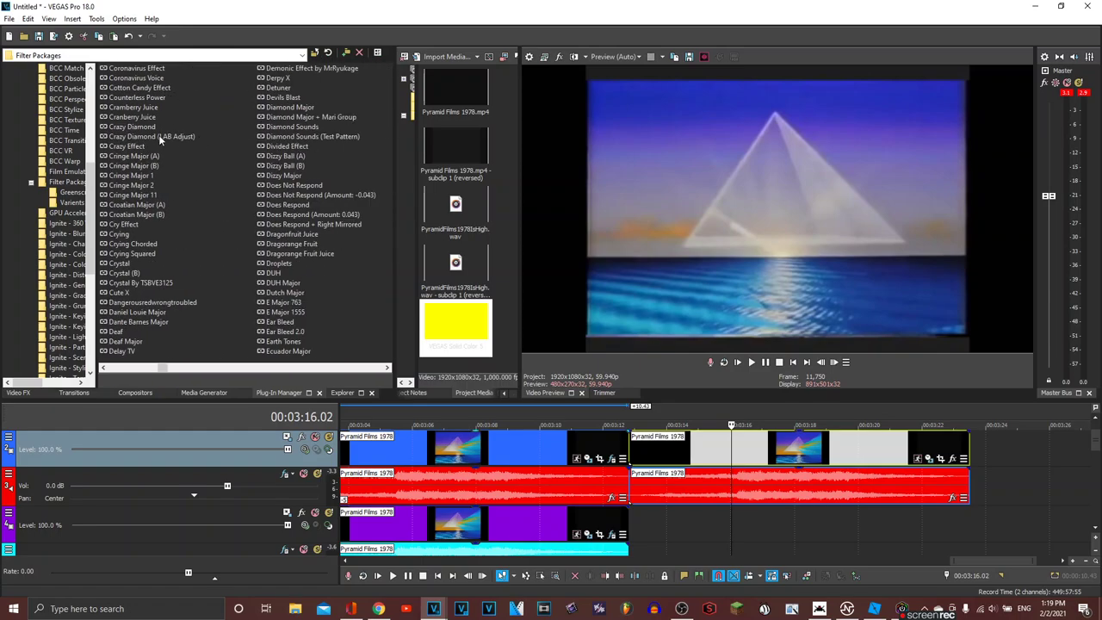
pyautogui.moveTo(142, 129); pyautogui.dragTo(797, 440)
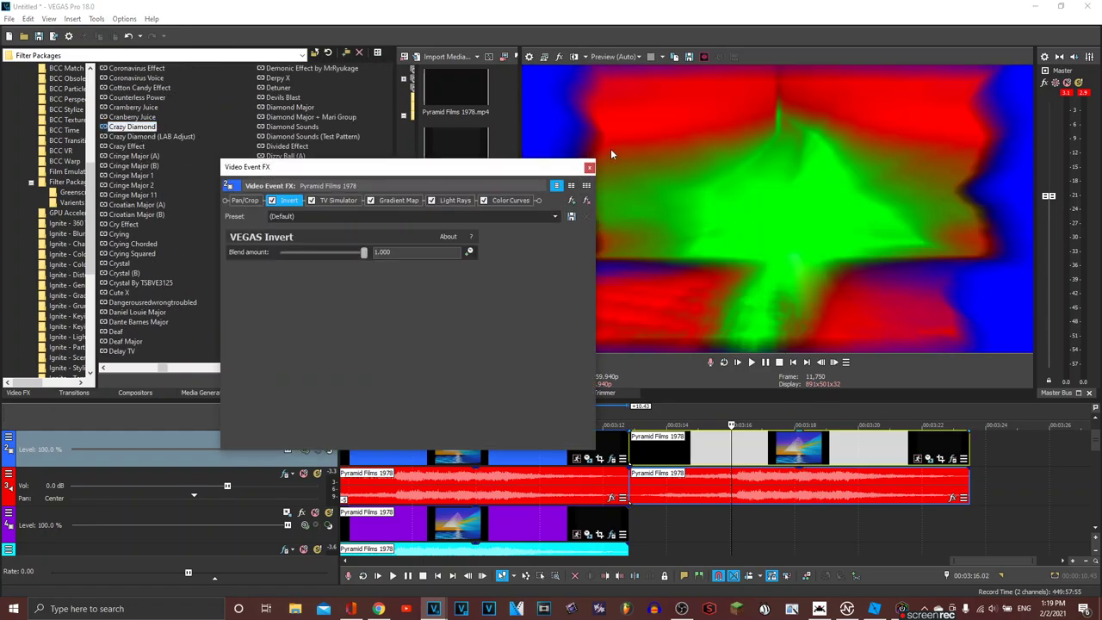
pyautogui.click(588, 167)
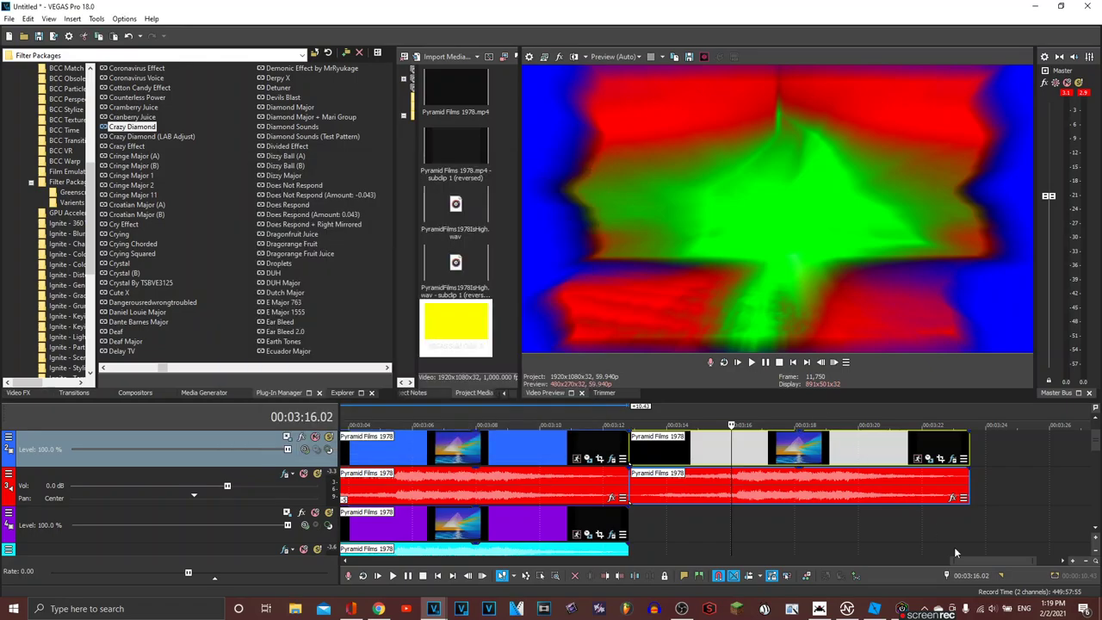
# Step: Examine the last clip's TV Simulator, Gradient Map colour points, Light Rays and Color Curves settings in its video effect chain
pyautogui.click(951, 459)
pyautogui.click(331, 200)
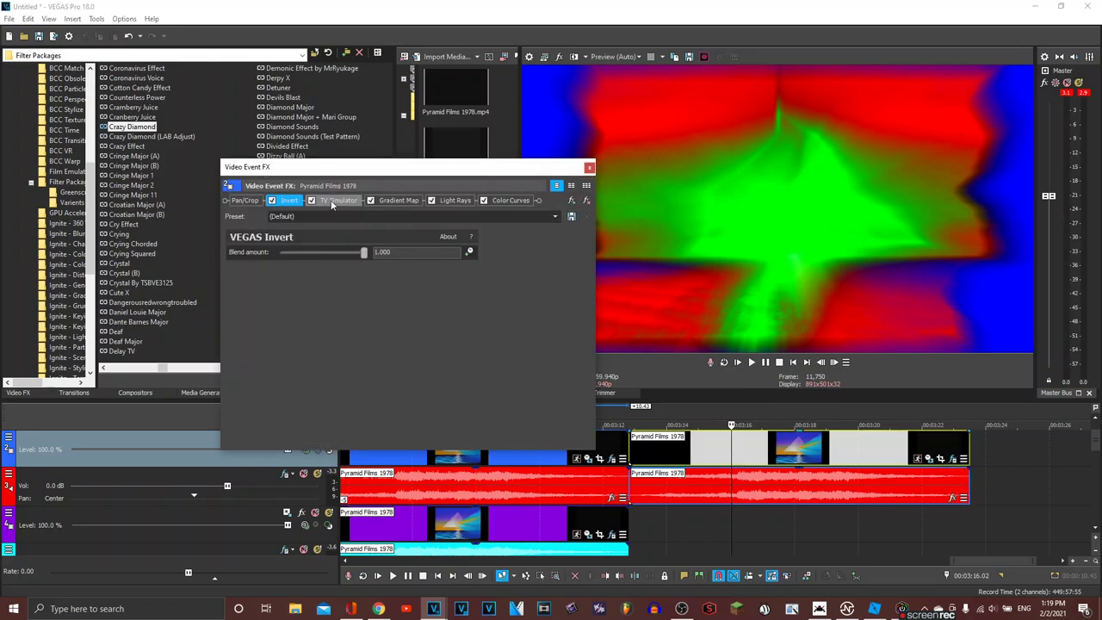
pyautogui.click(398, 202)
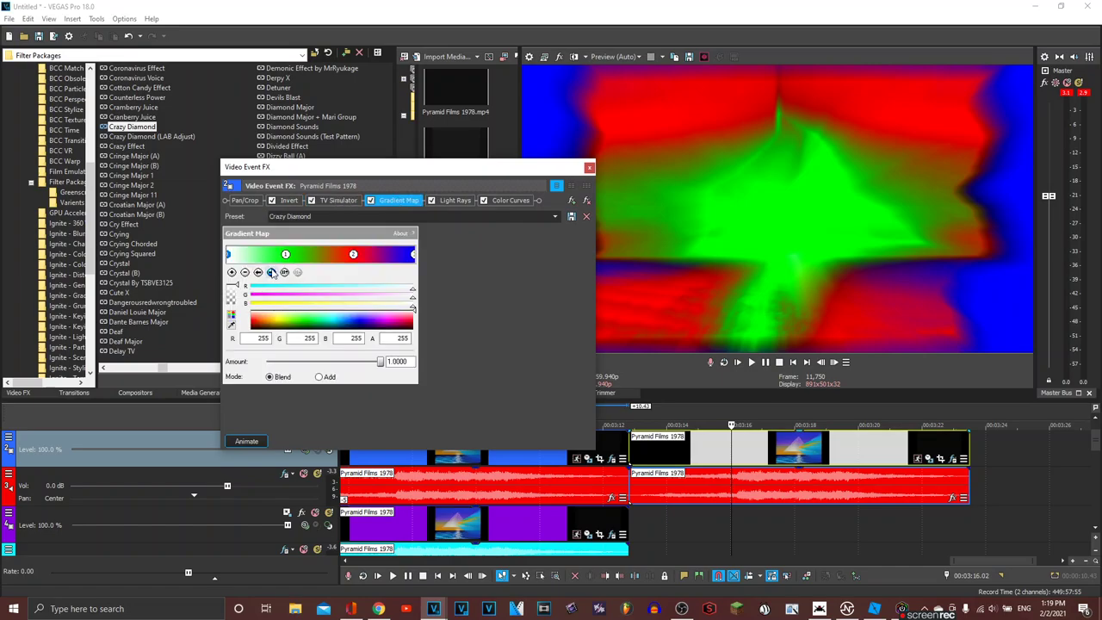
pyautogui.click(271, 272)
pyautogui.click(271, 272)
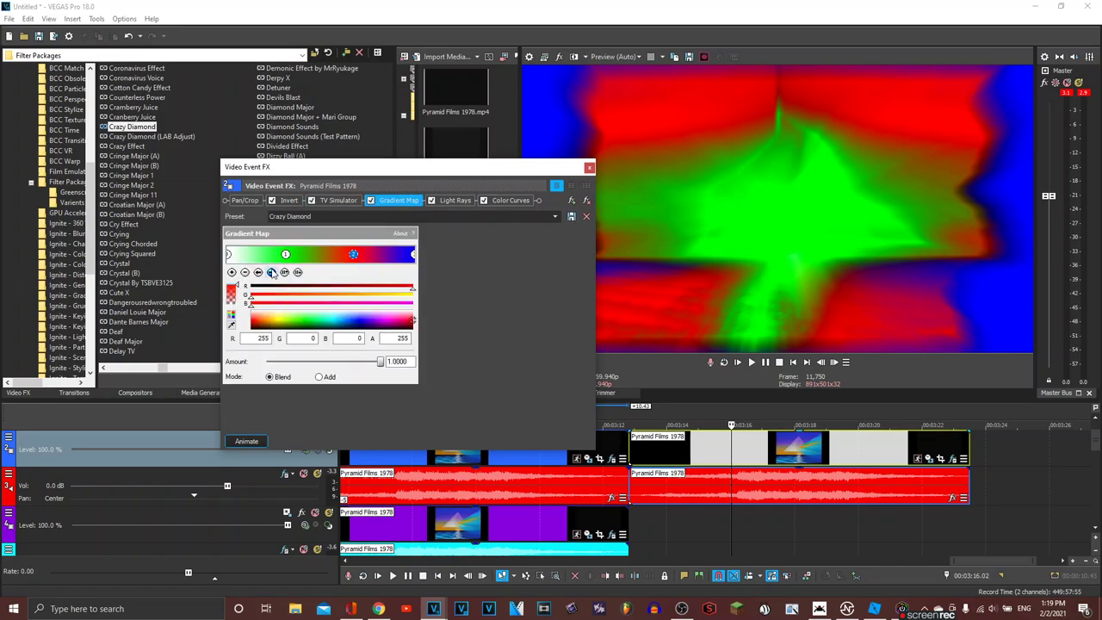
pyautogui.click(271, 272)
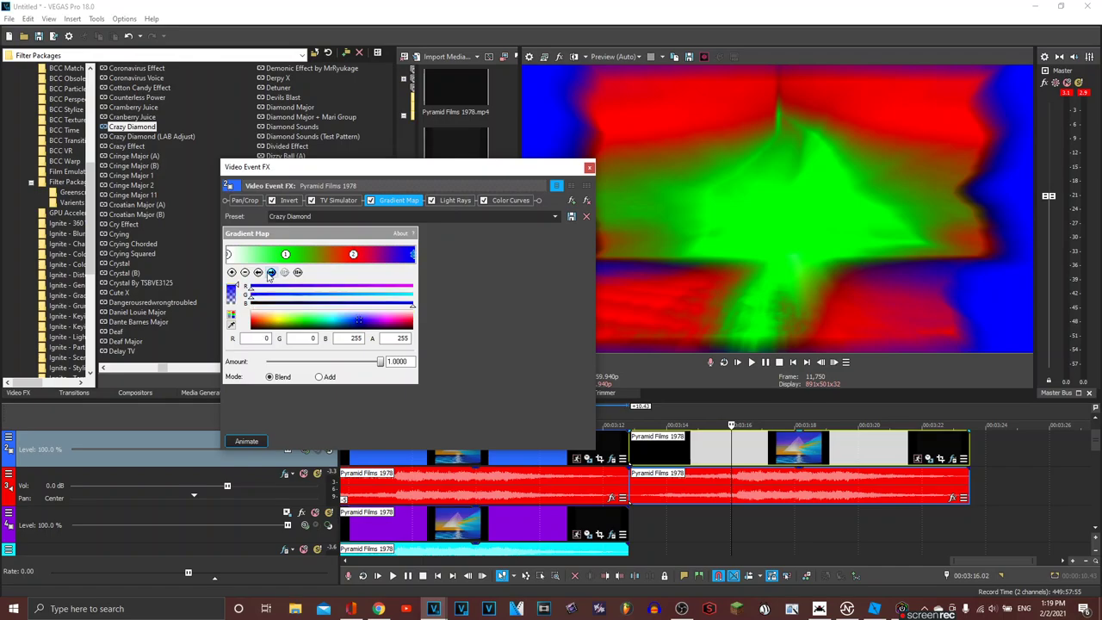
pyautogui.click(457, 201)
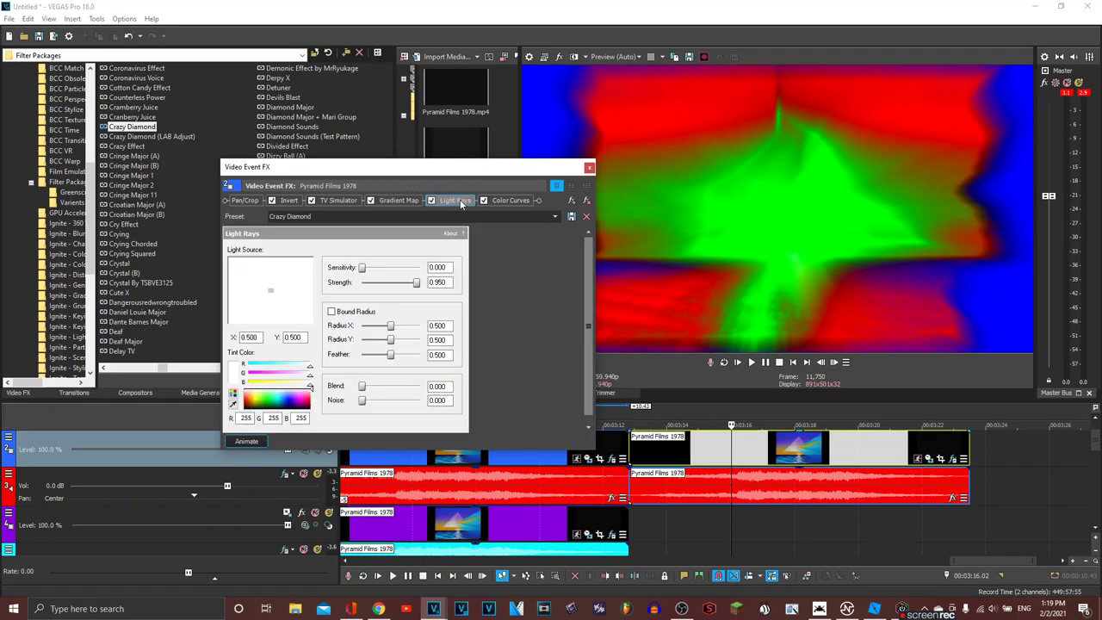
pyautogui.click(511, 200)
pyautogui.click(589, 167)
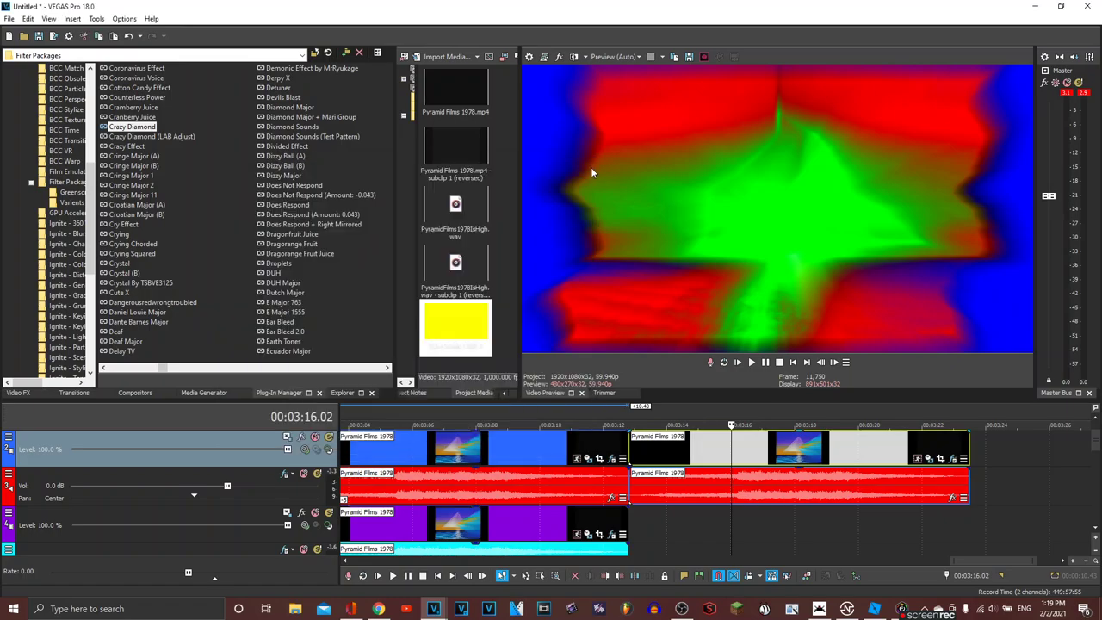
# Step: Set the video preview quality to Preview at Half resolution
pyautogui.click(618, 61)
pyautogui.moveTo(634, 83)
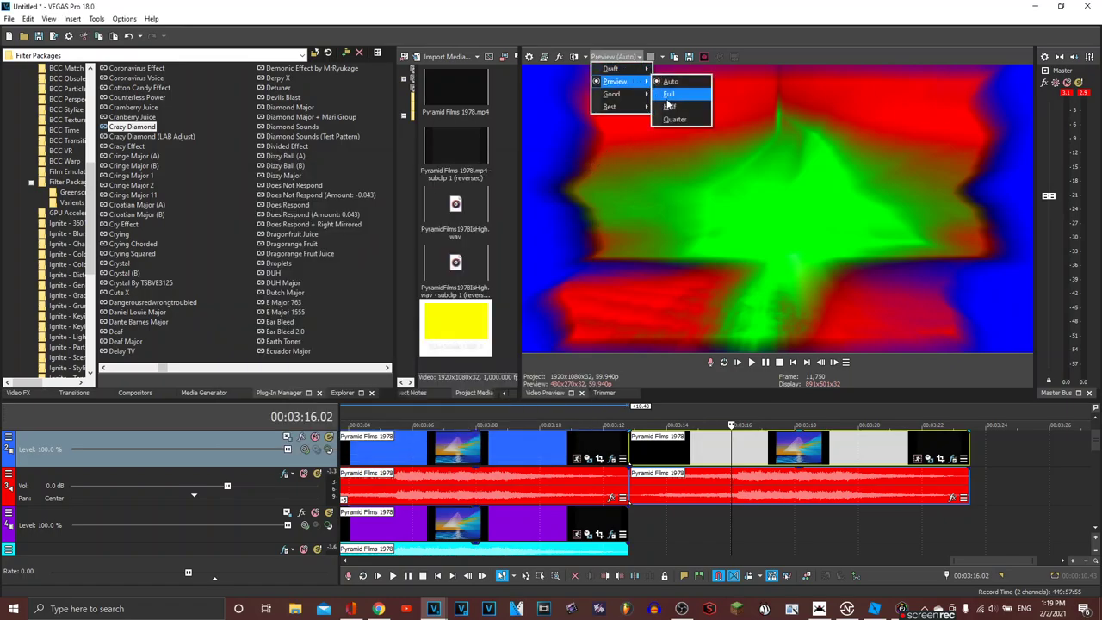
pyautogui.click(660, 107)
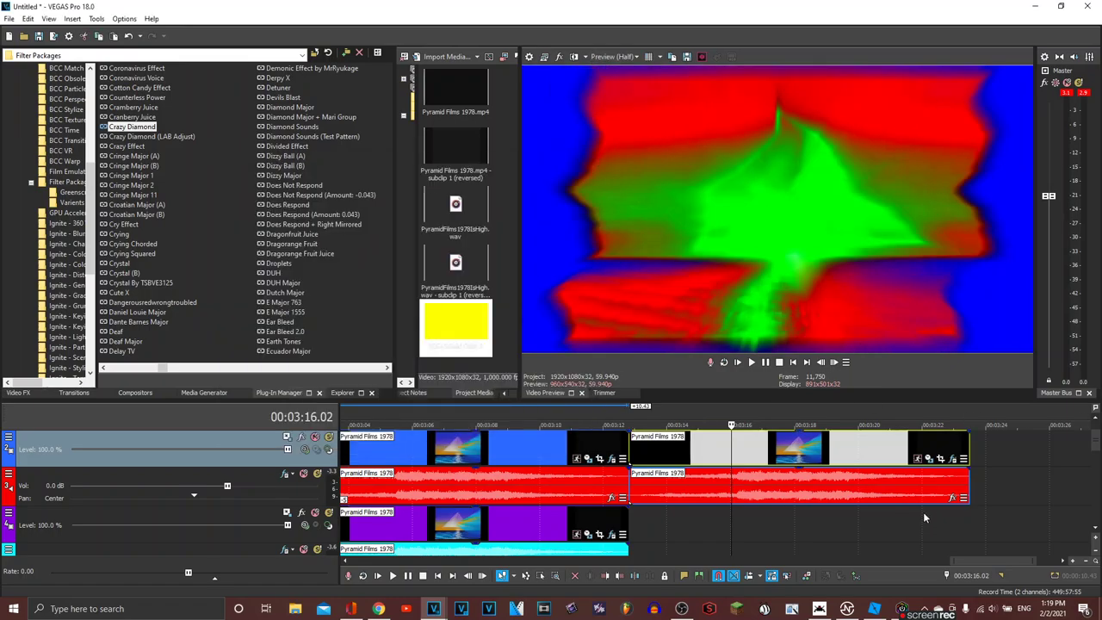
# Step: Add the Chorus effect with the Crazy Diamond preset to the last clip's audio event
pyautogui.click(953, 498)
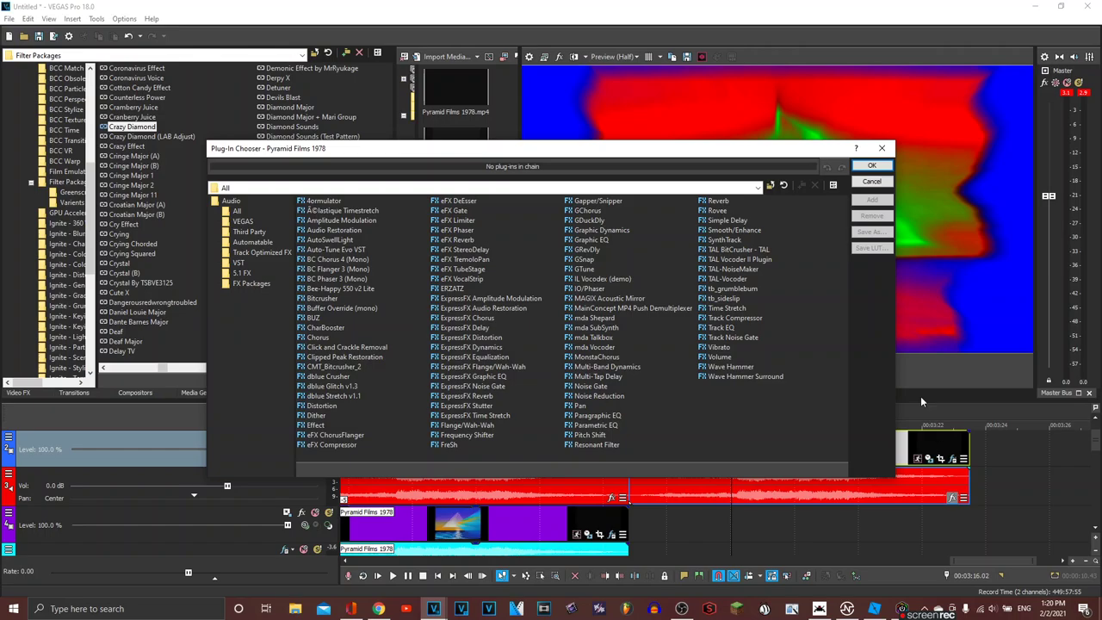
pyautogui.doubleClick(317, 336)
pyautogui.click(871, 166)
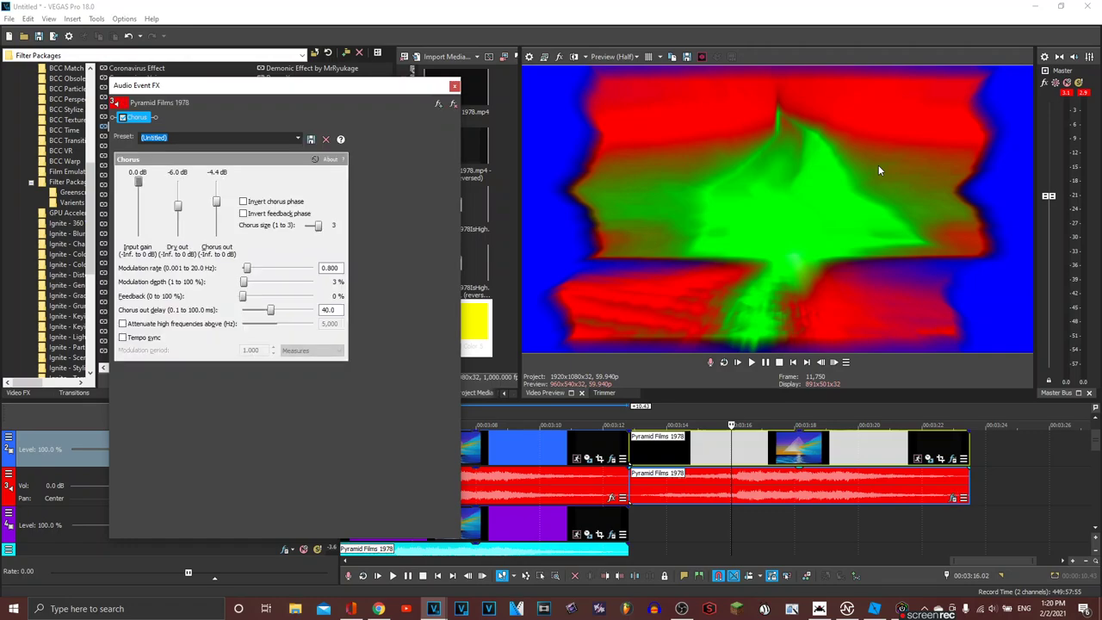
pyautogui.click(297, 138)
pyautogui.click(160, 344)
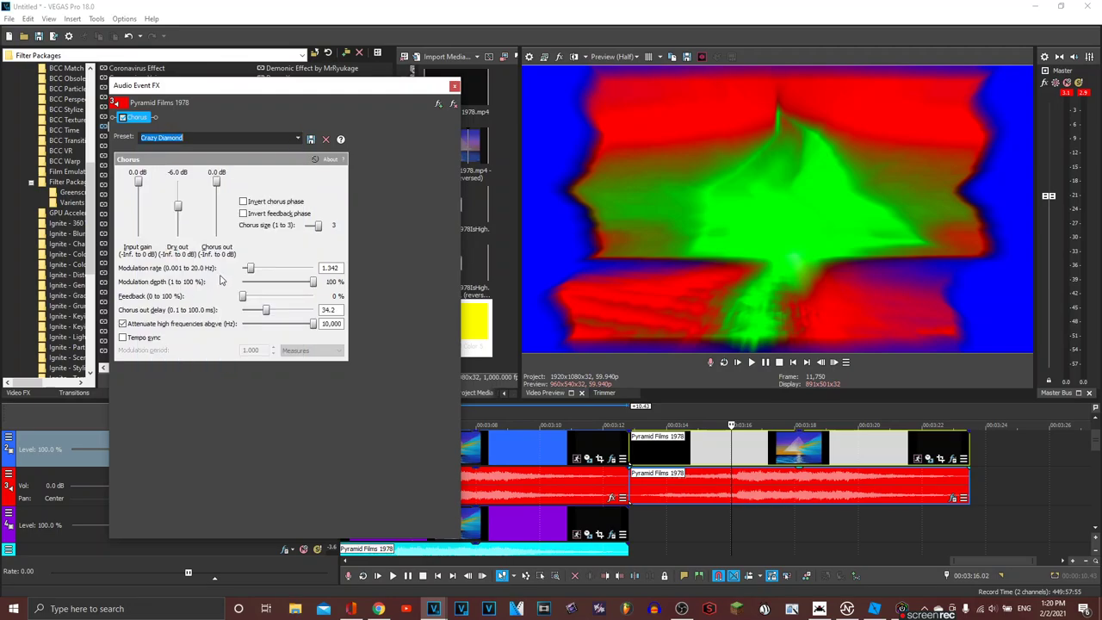
pyautogui.click(453, 87)
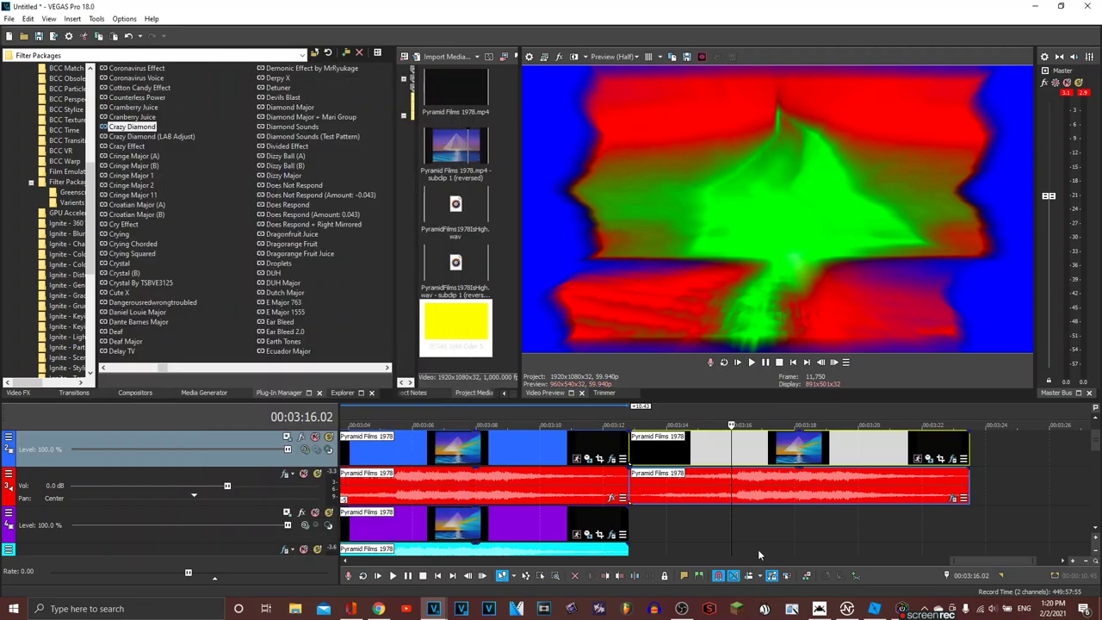
# Step: Play back the Crazy Diamond clip, switching the preview quality to Preview Auto during playback
pyautogui.click(682, 523)
pyautogui.press('space')
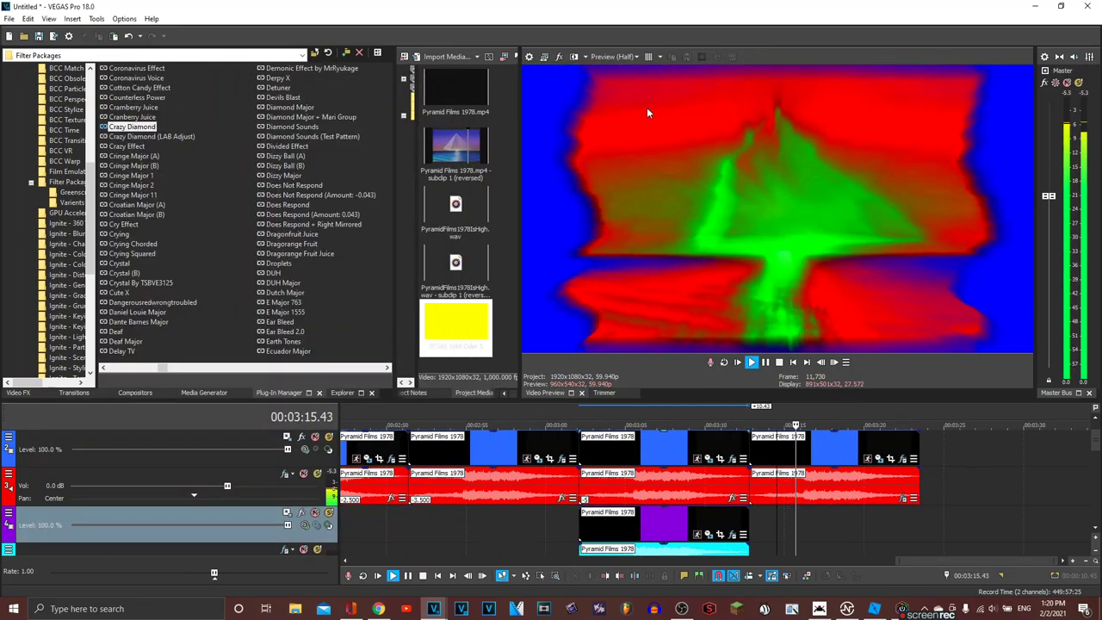
pyautogui.click(613, 56)
pyautogui.moveTo(614, 81)
pyautogui.click(671, 81)
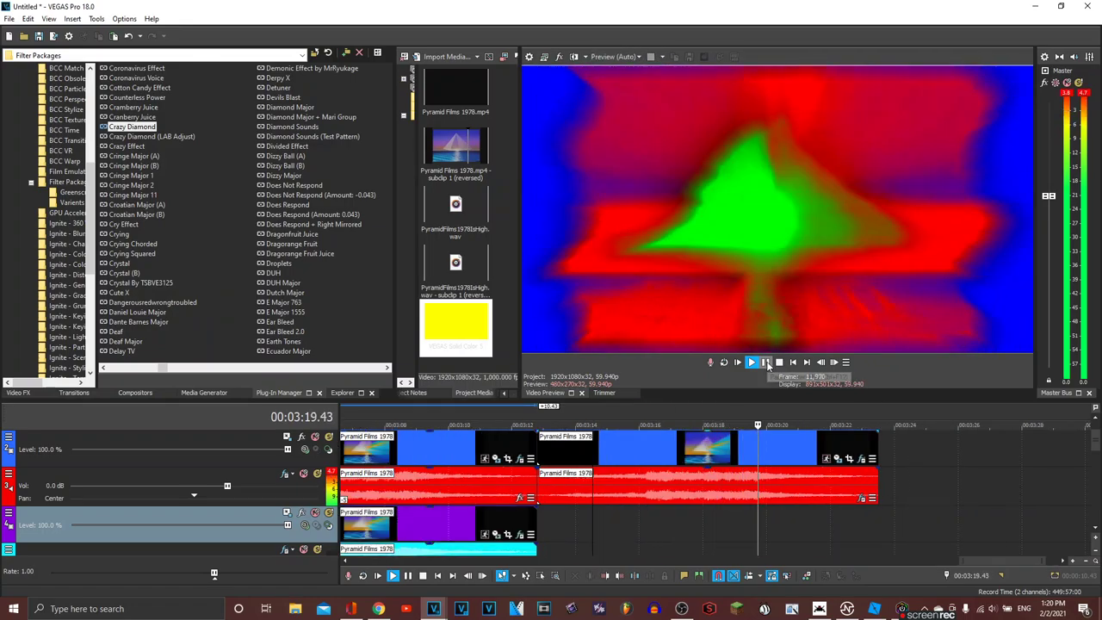
pyautogui.click(765, 363)
# Step: Copy the first clip on the timeline, with its audio, to directly after the Crazy Diamond clip
pyautogui.scroll(-6, 637, 464)
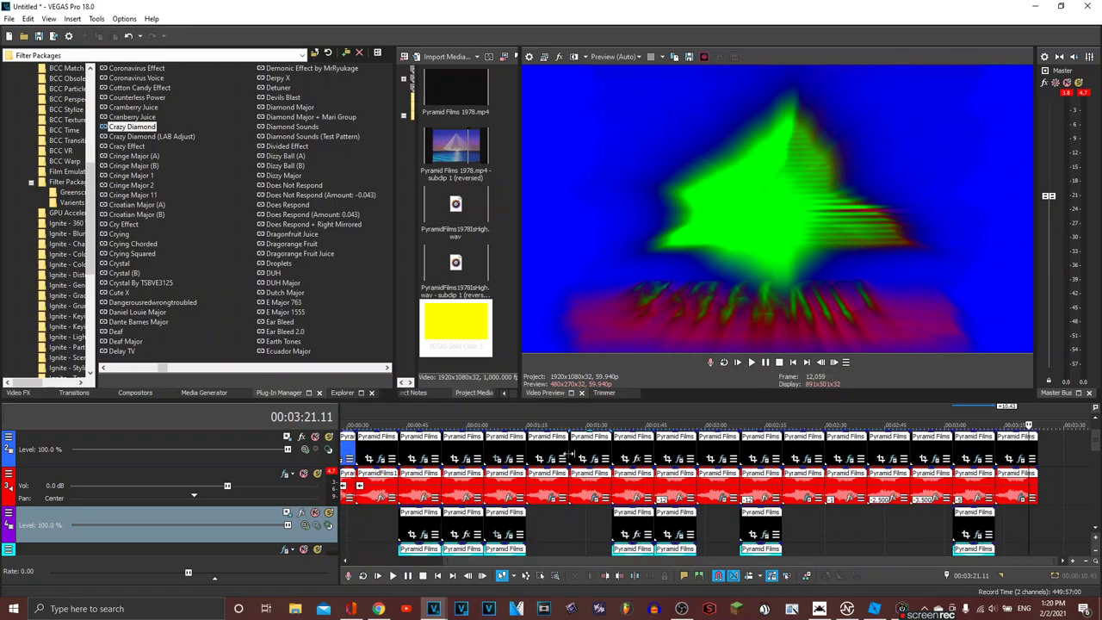
pyautogui.moveTo(358, 440); pyautogui.dragTo(1061, 443)
pyautogui.click(1052, 460)
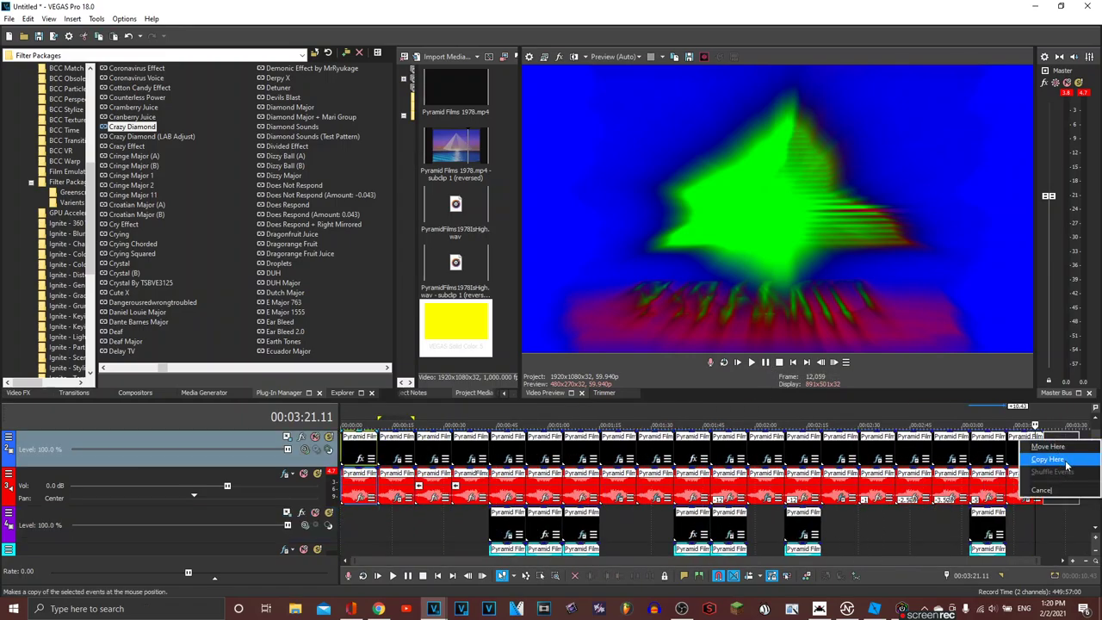
pyautogui.scroll(8, 1052, 461)
pyautogui.click(913, 445)
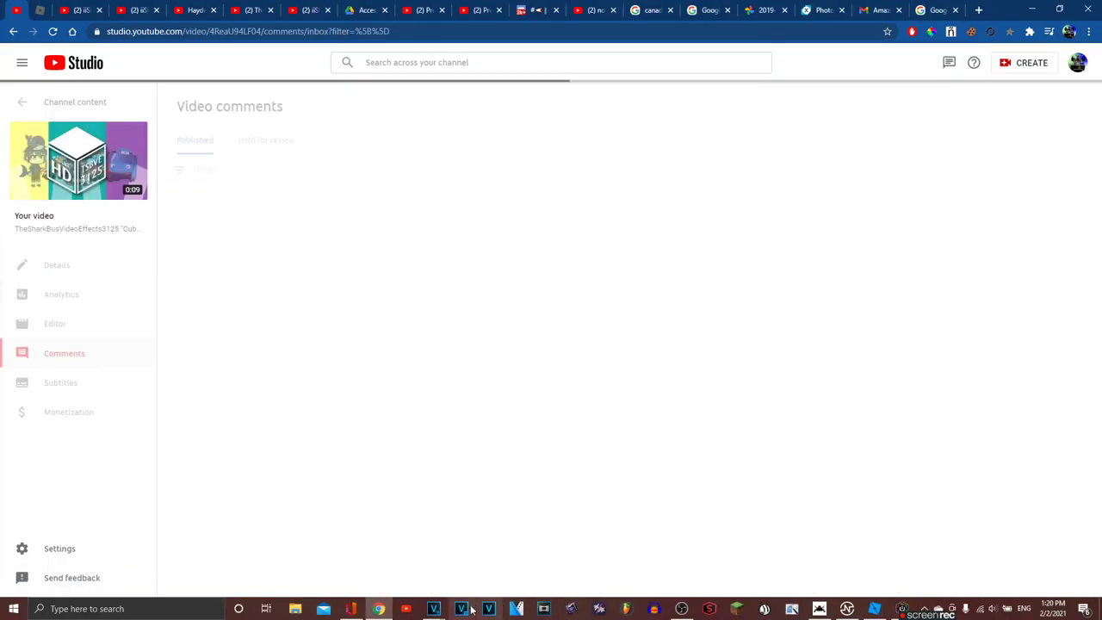
# Step: Go to the channel content page in YouTube Studio and switch back to VEGAS Pro
pyautogui.click(124, 116)
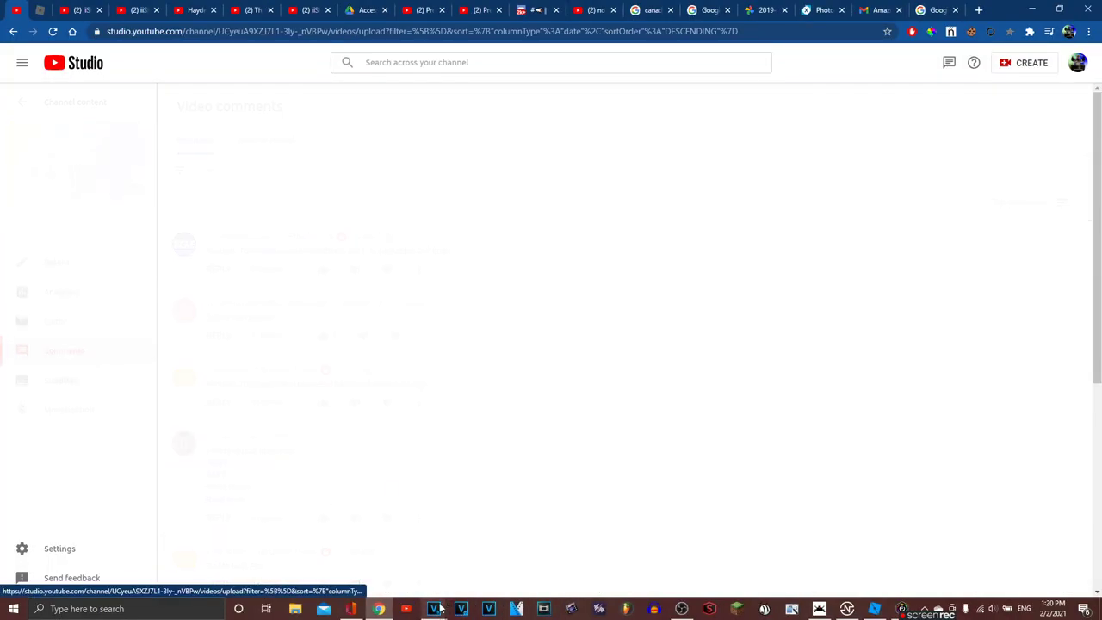
pyautogui.moveTo(438, 608)
pyautogui.click(499, 561)
# Step: Flip the newly copied last clip horizontally in its Pan/Crop settings
pyautogui.click(892, 524)
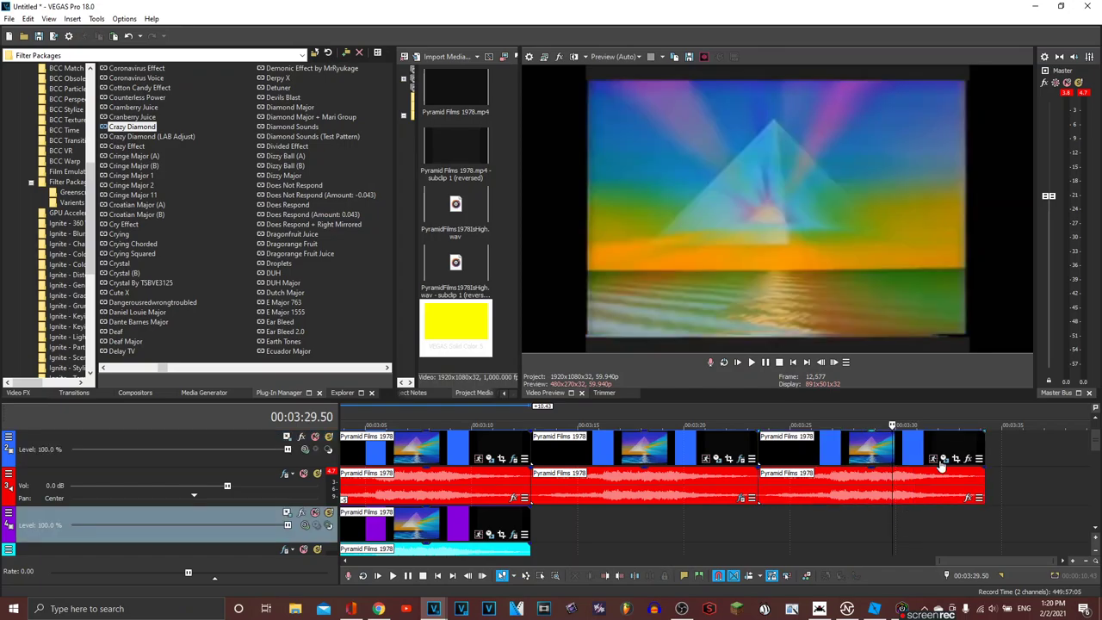
pyautogui.click(955, 458)
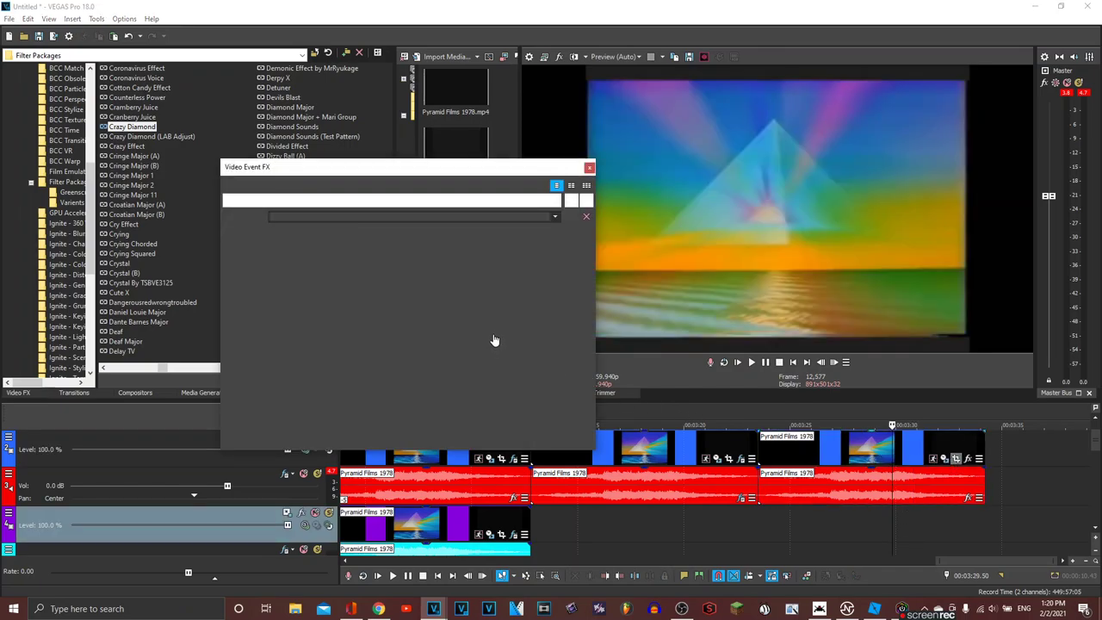
pyautogui.rightClick(504, 286)
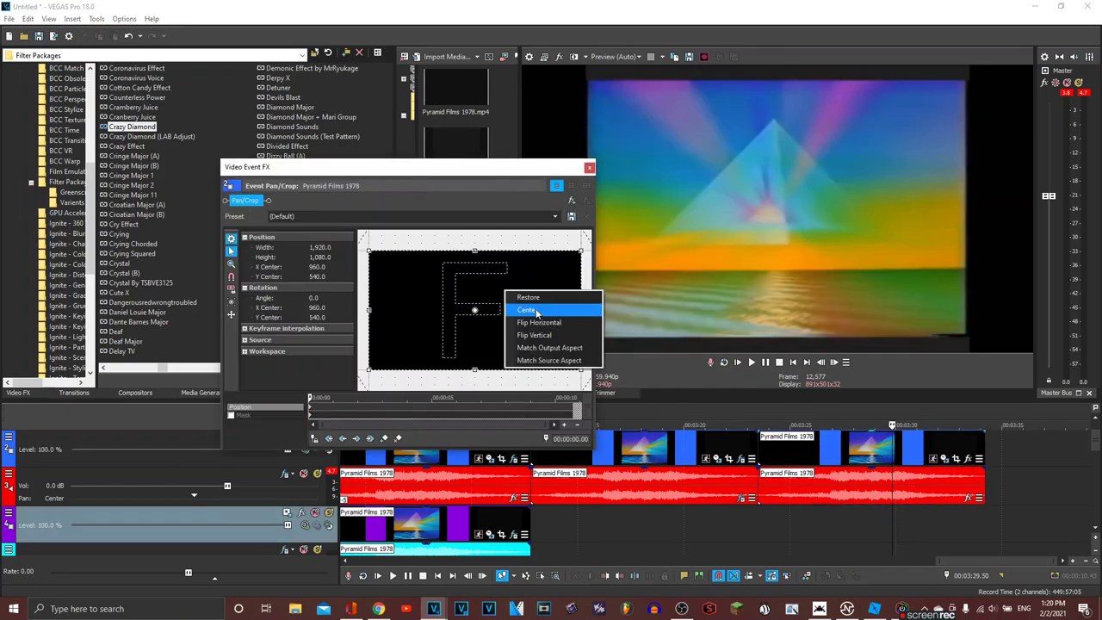
pyautogui.click(529, 321)
pyautogui.click(589, 168)
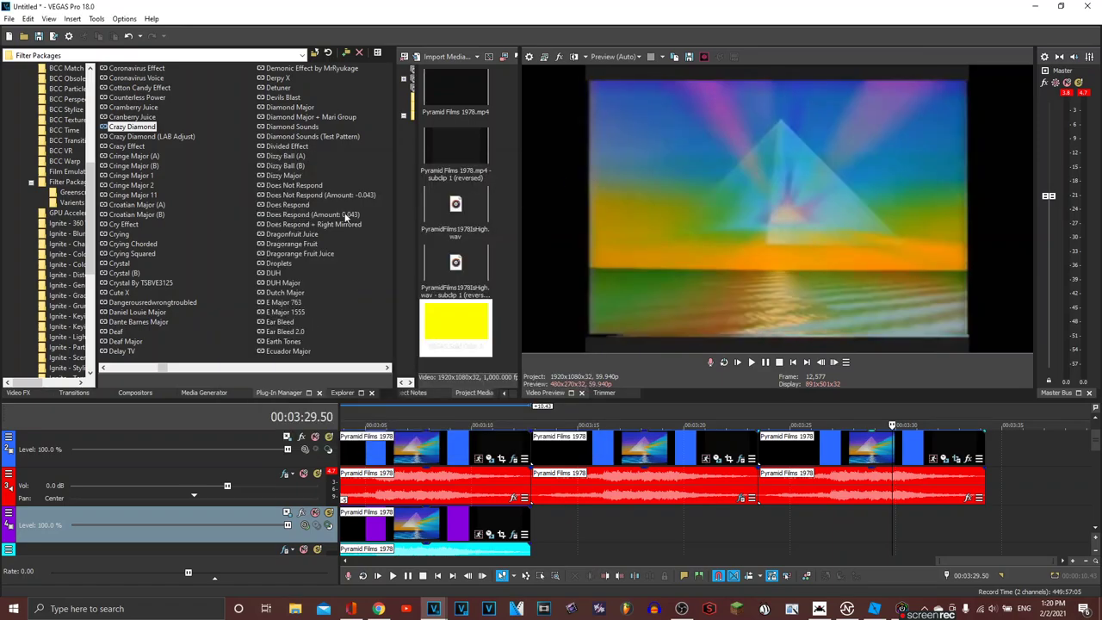
# Step: Apply the NSWIDTX filter package to the horizontally flipped clip and play back the result
pyautogui.scroll(-15, 211, 223)
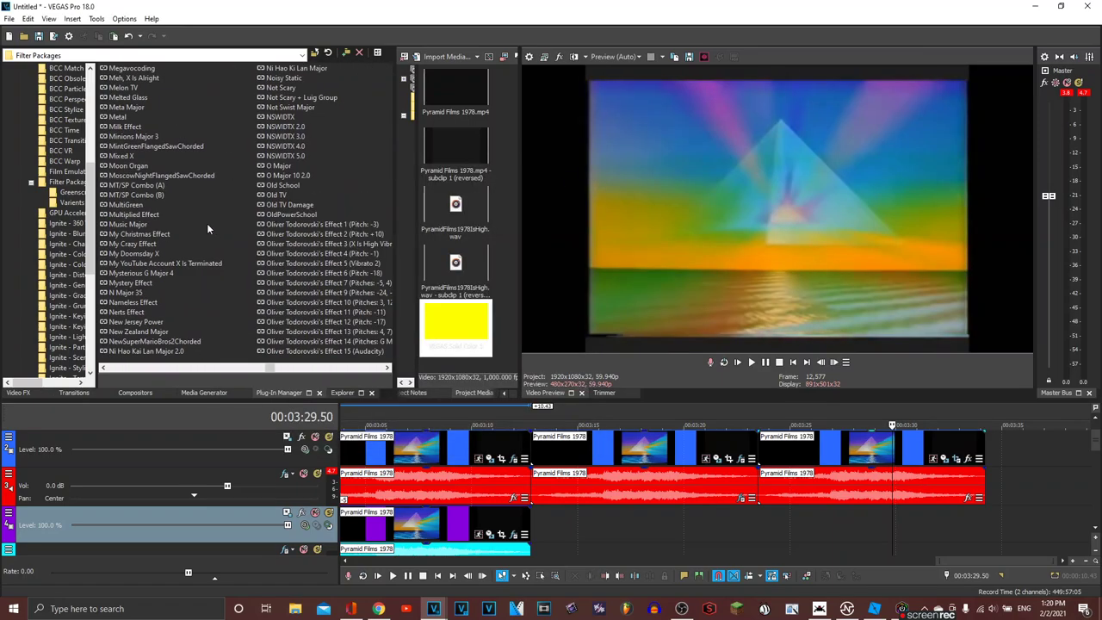
pyautogui.click(292, 108)
pyautogui.moveTo(279, 117); pyautogui.dragTo(840, 454)
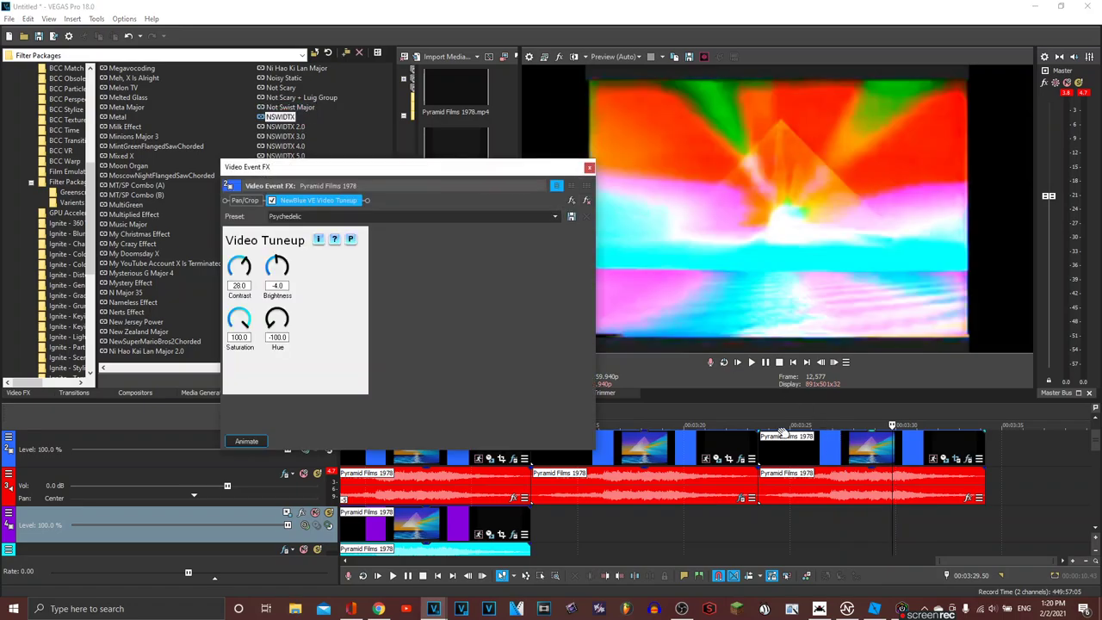
pyautogui.click(589, 167)
pyautogui.press('space')
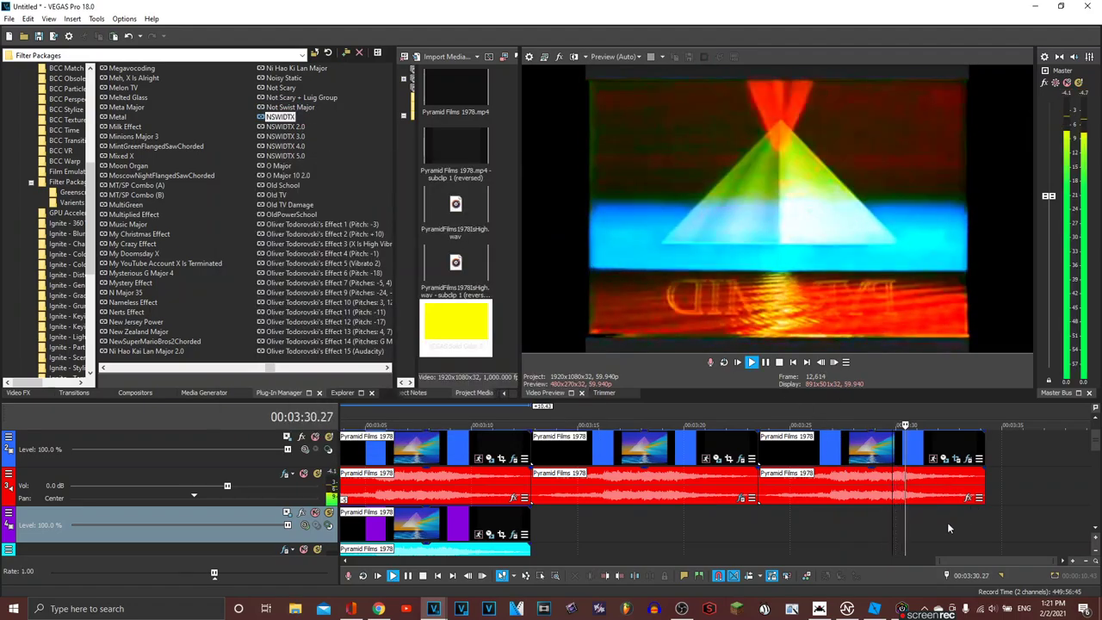
pyautogui.press('space')
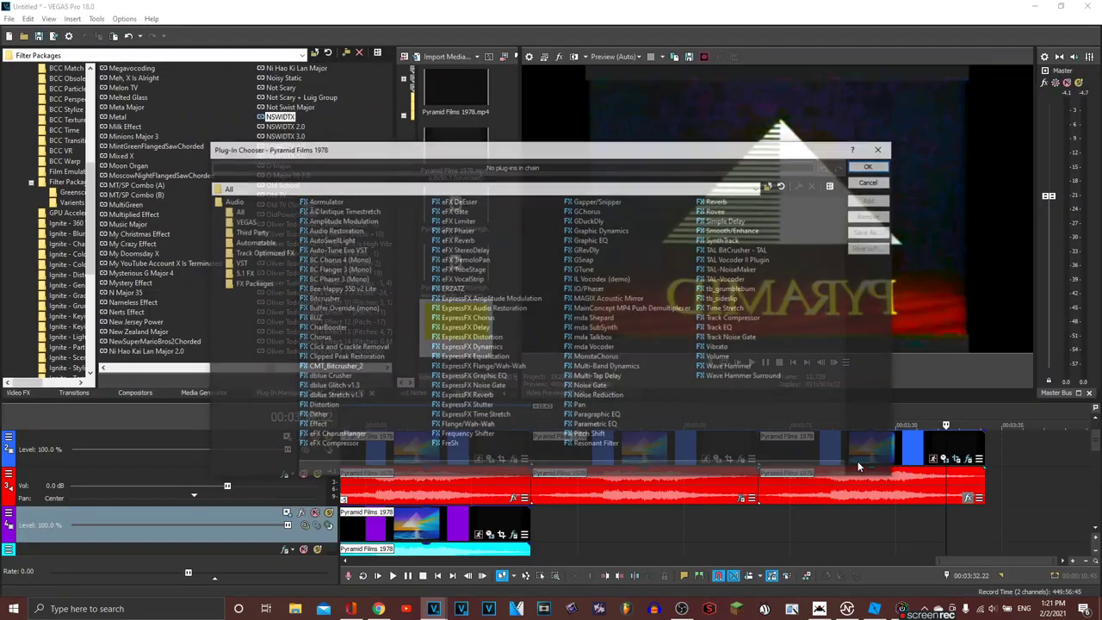
# Step: Add ExpressFX Chorus and ExpressFX Distortion to the NSWIDTX clip's audio, and apply the Mangle preset to the distortion
pyautogui.doubleClick(486, 318)
pyautogui.doubleClick(490, 338)
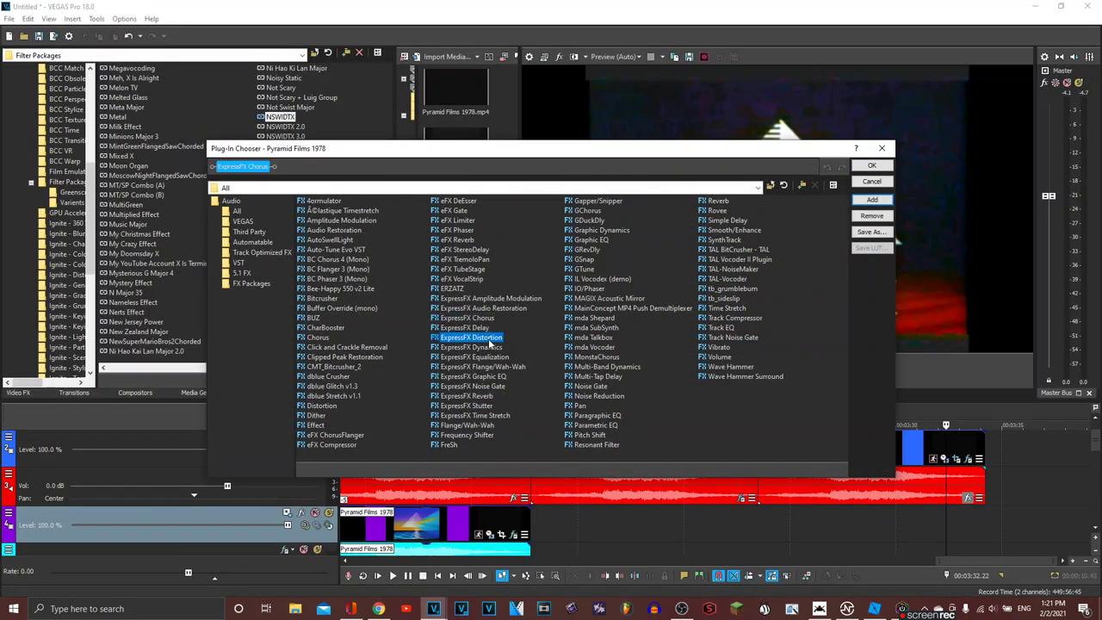
pyautogui.click(872, 167)
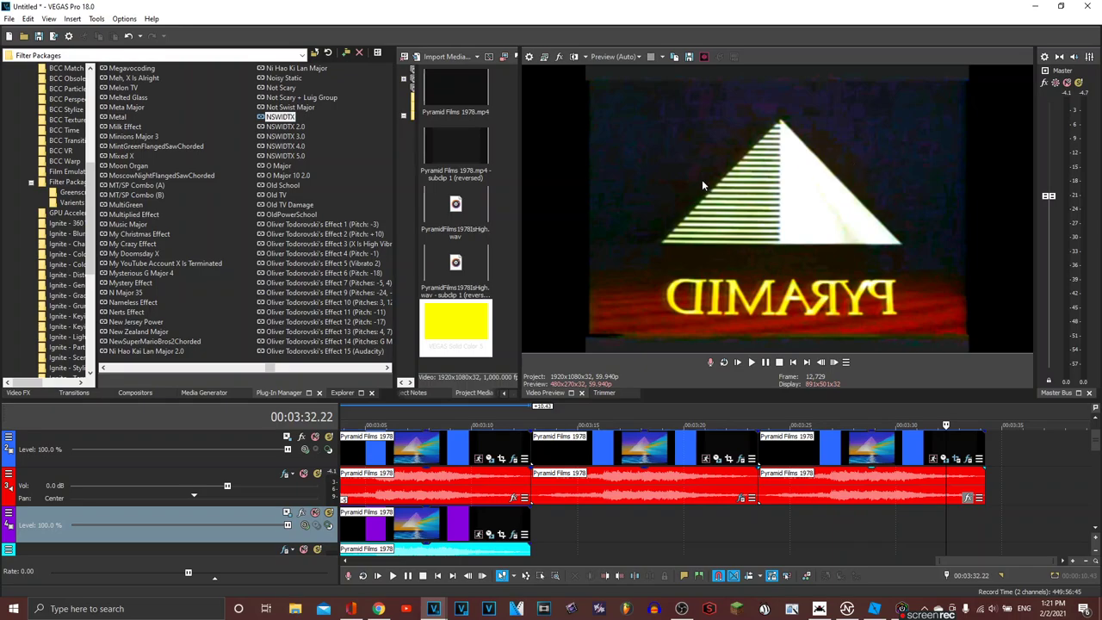
pyautogui.click(262, 139)
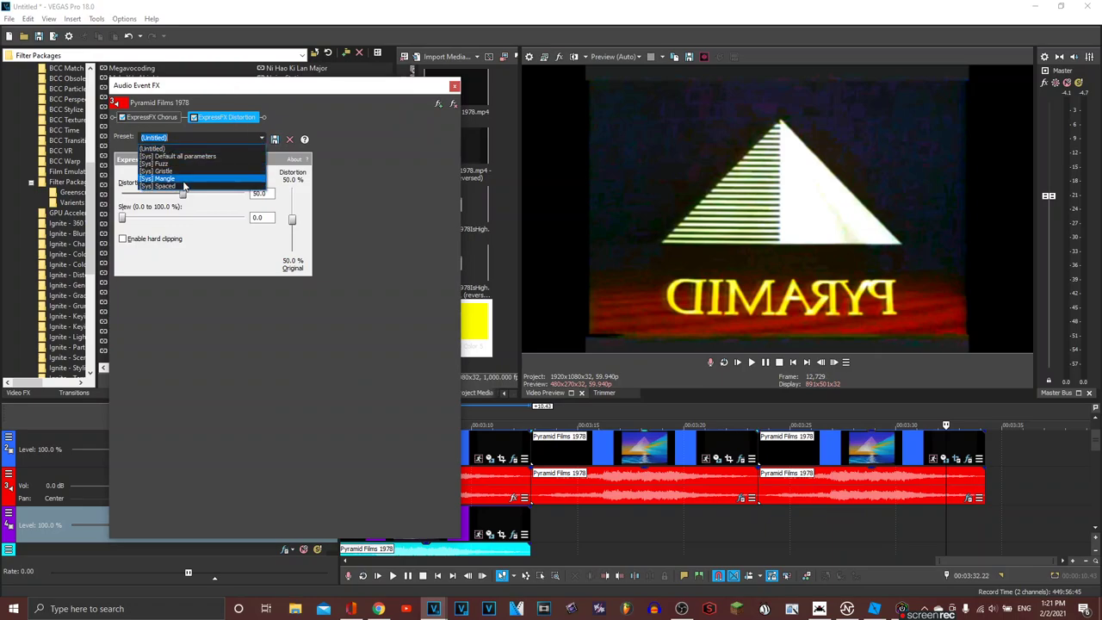
pyautogui.click(175, 179)
pyautogui.click(181, 137)
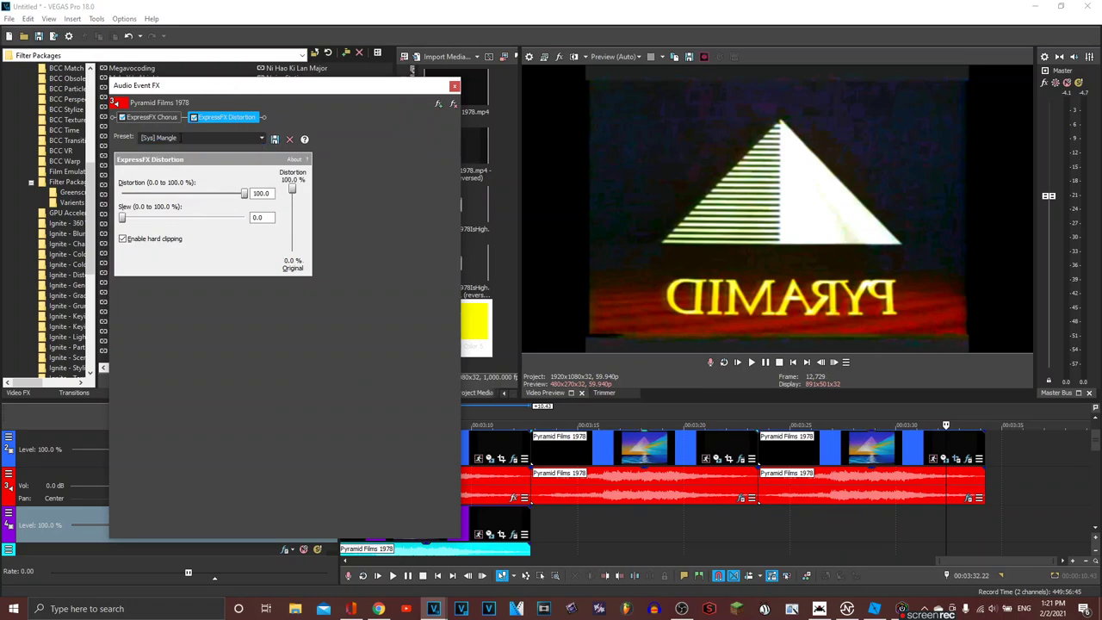
# Step: Apply the Not Sure What I Did To X preset to the NSWIDTX clip's ExpressFX Chorus and play back the result
pyautogui.click(172, 118)
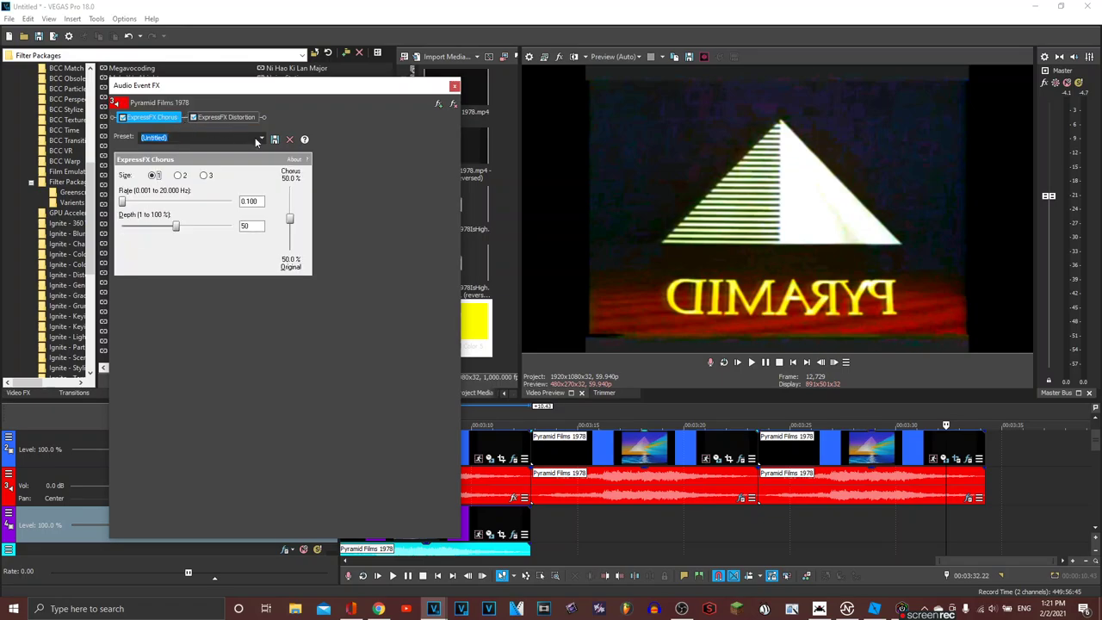
pyautogui.click(261, 138)
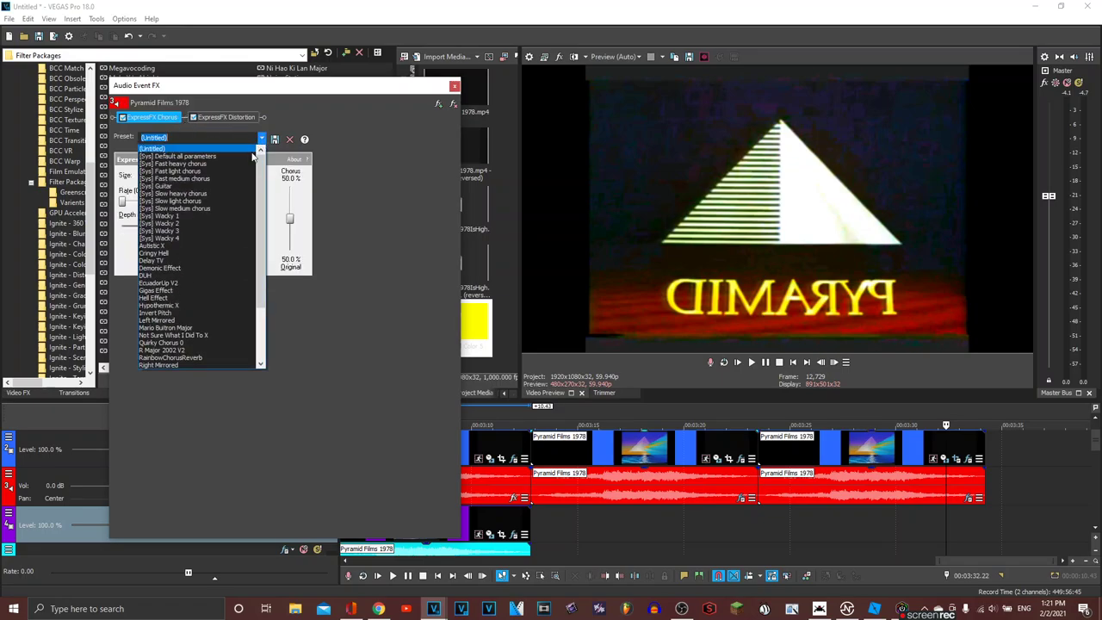
pyautogui.click(171, 335)
pyautogui.click(840, 523)
pyautogui.press('space')
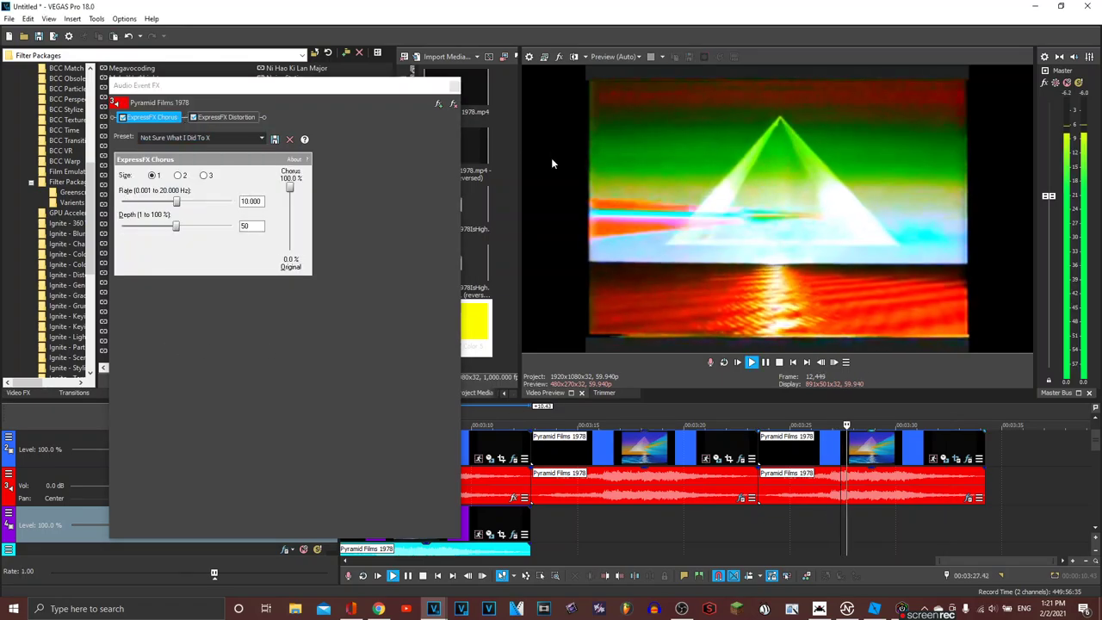
pyautogui.click(455, 88)
# Step: Copy the first clip to the end of the sequence and raise the pitch of the copy's audio
pyautogui.scroll(-5, 829, 541)
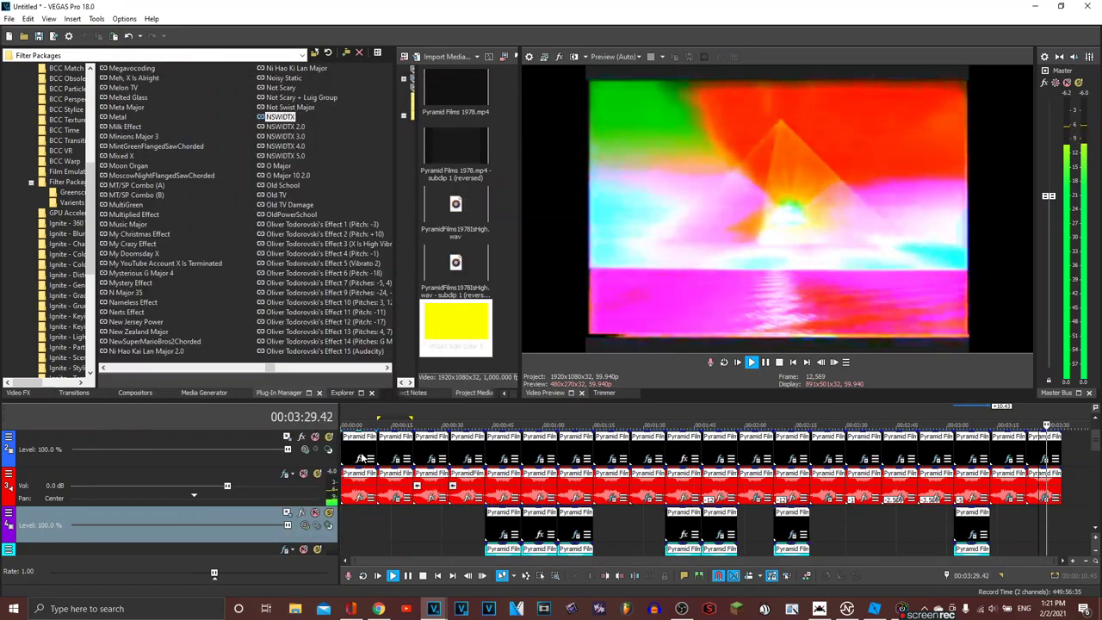
pyautogui.click(842, 437)
pyautogui.scroll(-2, 1055, 445)
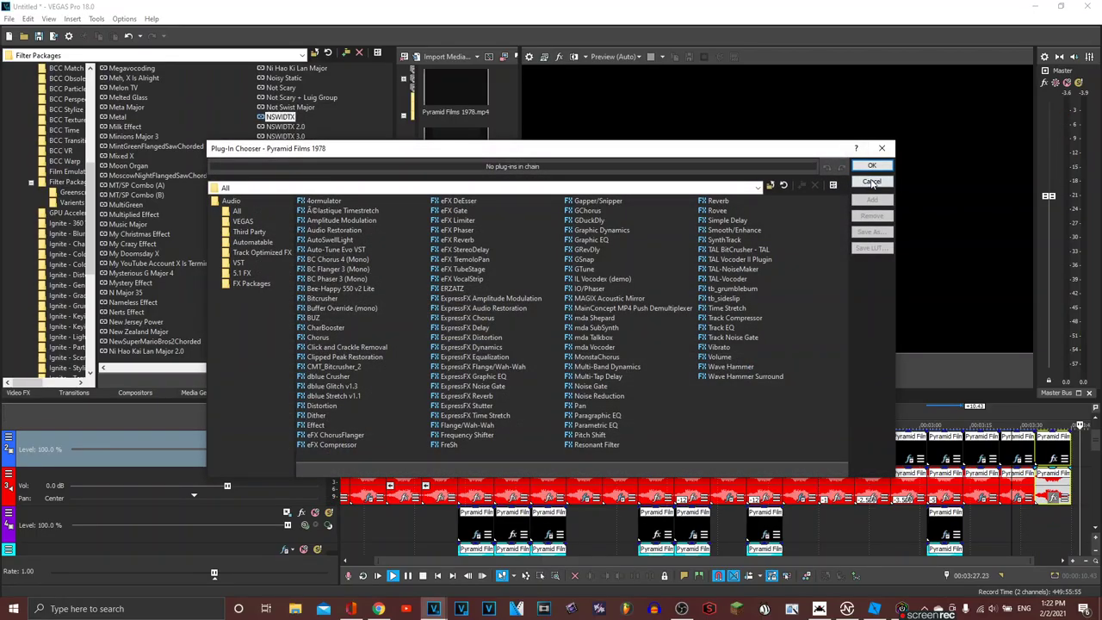
pyautogui.click(872, 182)
pyautogui.scroll(5, 1026, 506)
pyautogui.click(875, 496)
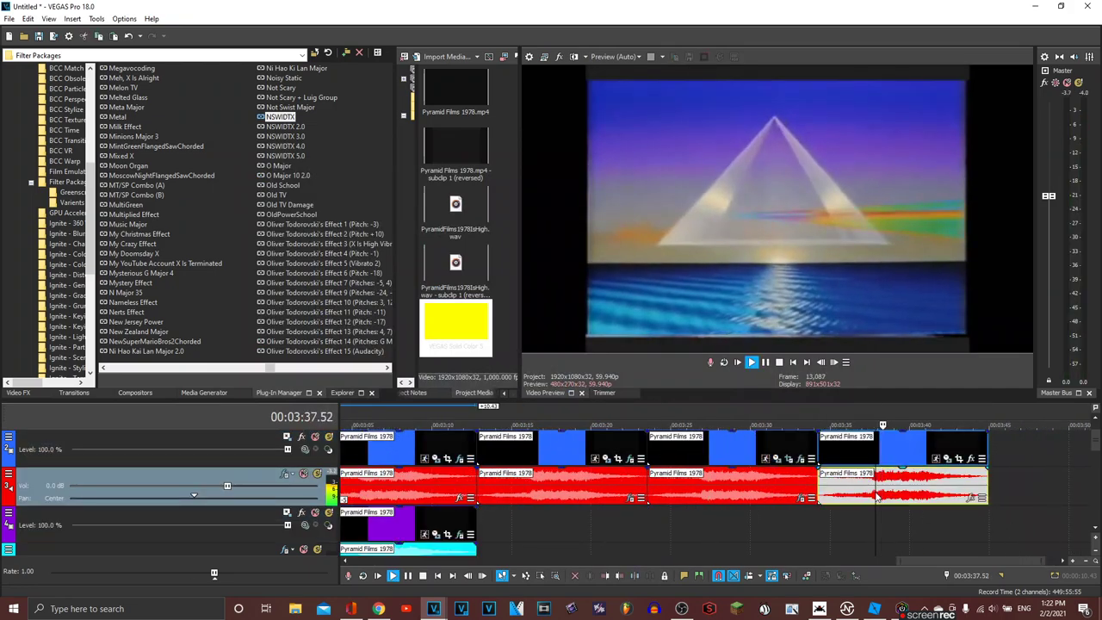
# Step: Find the Boul123 Major filter package and apply it to the last clip's video
pyautogui.scroll(10, 280, 259)
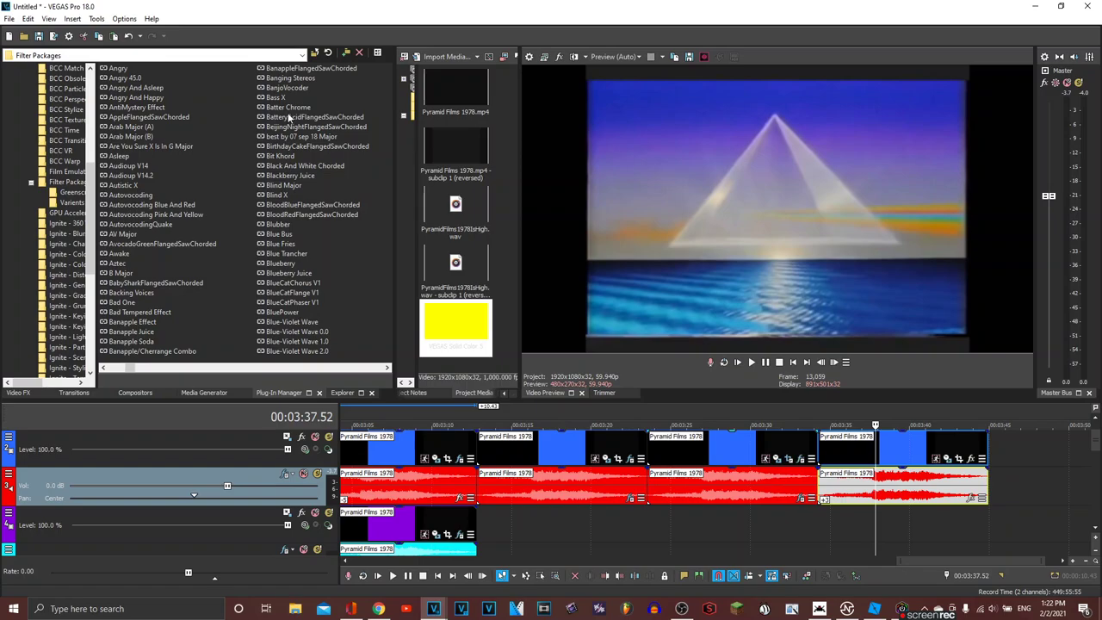
pyautogui.scroll(-1, 288, 117)
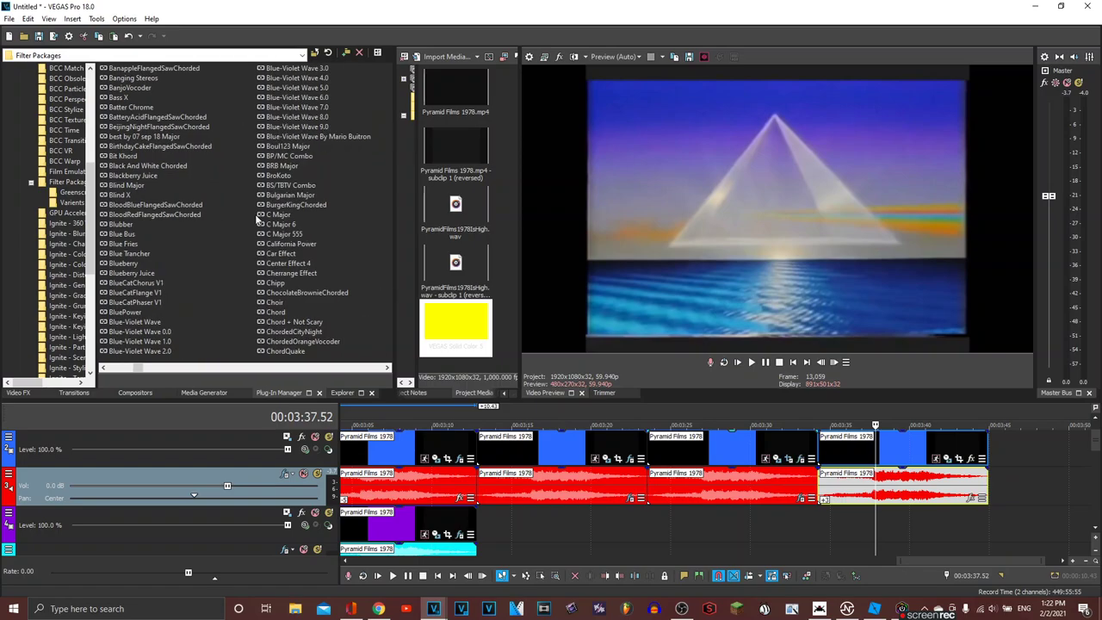
pyautogui.scroll(1, 256, 219)
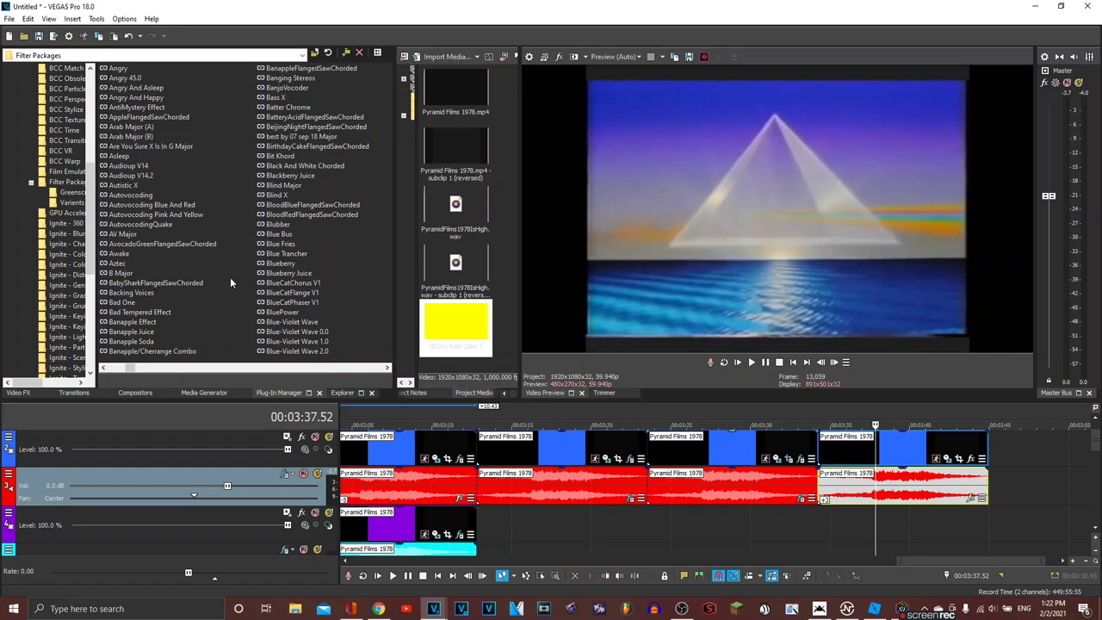
pyautogui.scroll(-1, 281, 226)
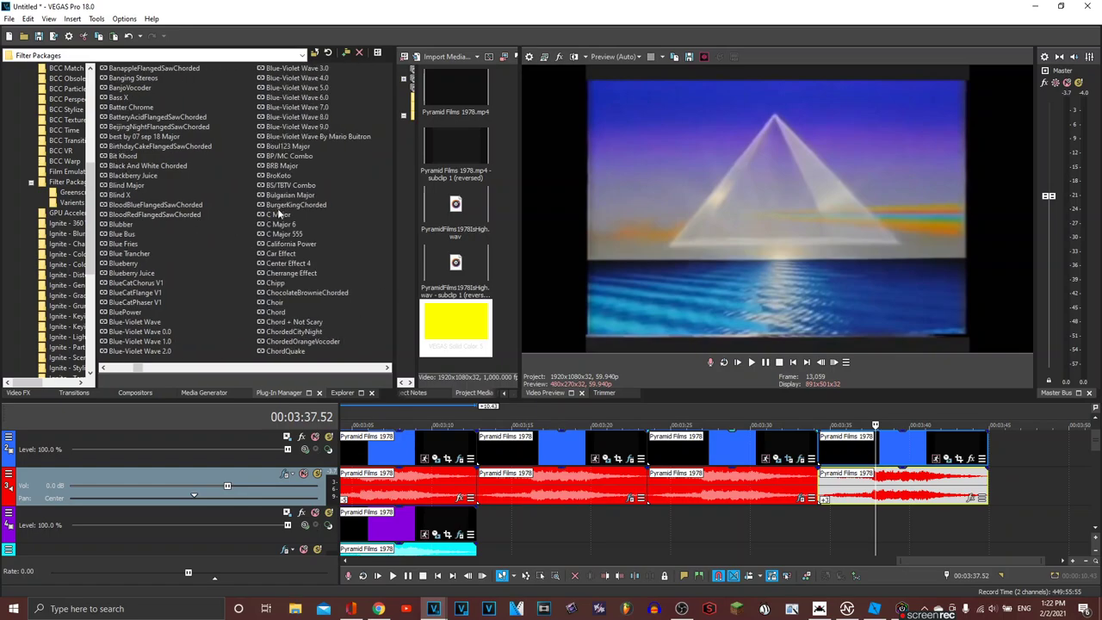
pyautogui.moveTo(284, 147); pyautogui.dragTo(972, 442)
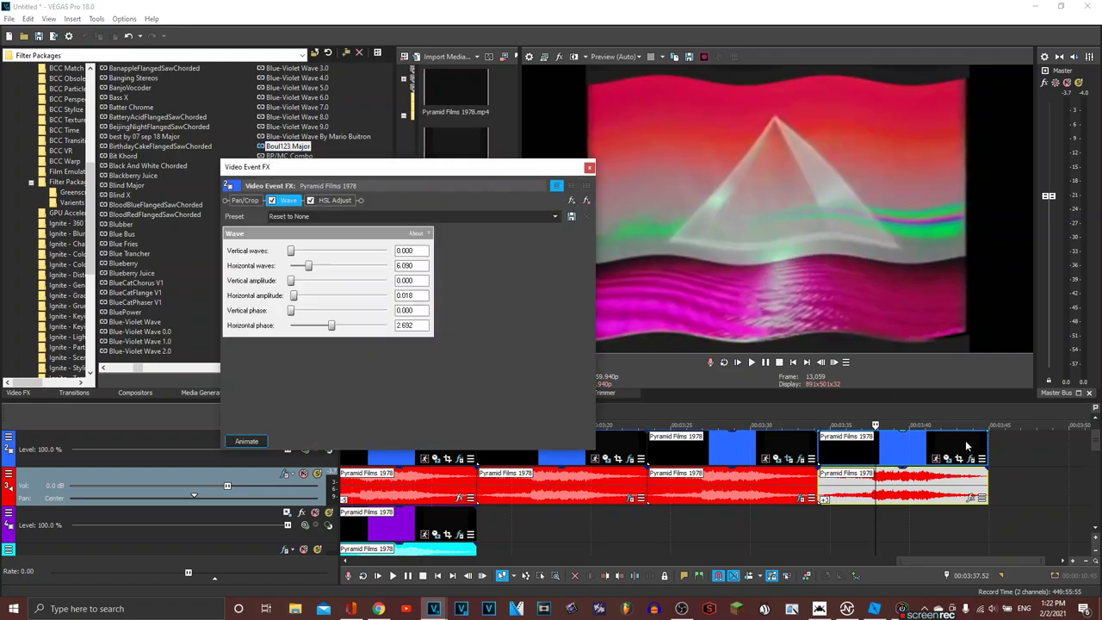
# Step: Name the last clip's Wave effect preset Boul123 Major, check its HSL Adjust settings and play back the clip
pyautogui.click(332, 200)
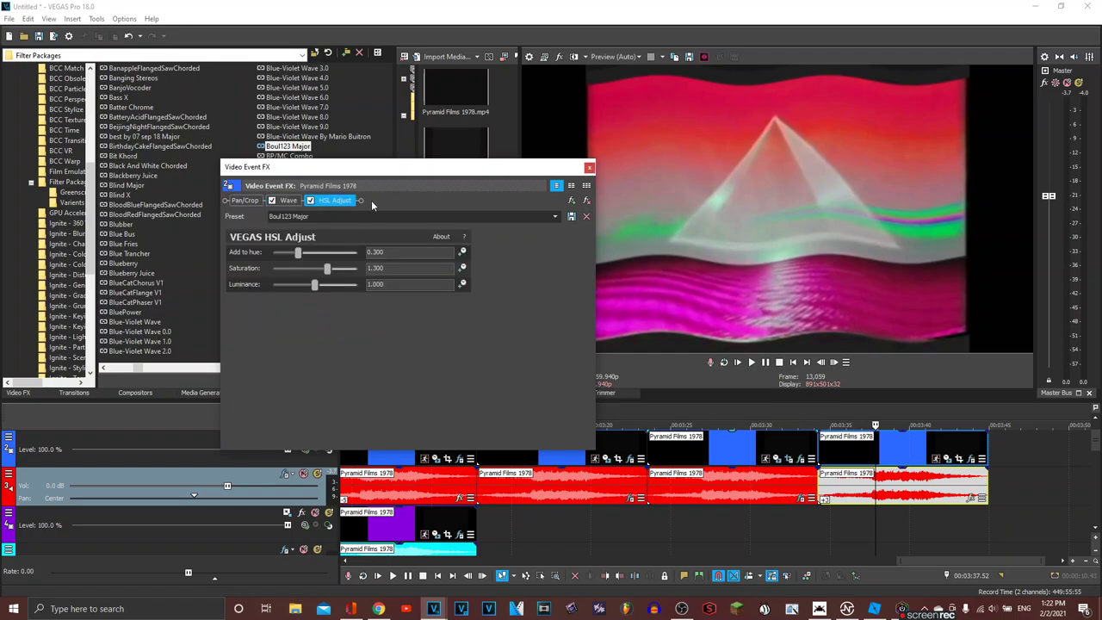
pyautogui.click(288, 200)
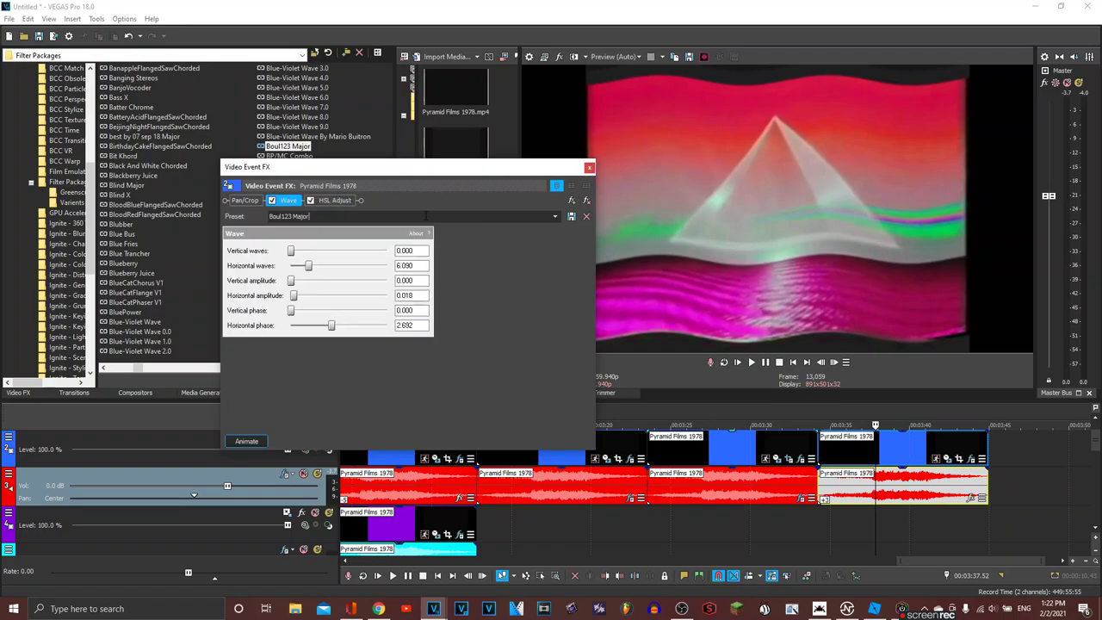
pyautogui.click(555, 216)
pyautogui.click(555, 205)
pyautogui.click(588, 166)
pyautogui.click(857, 515)
pyautogui.press('space')
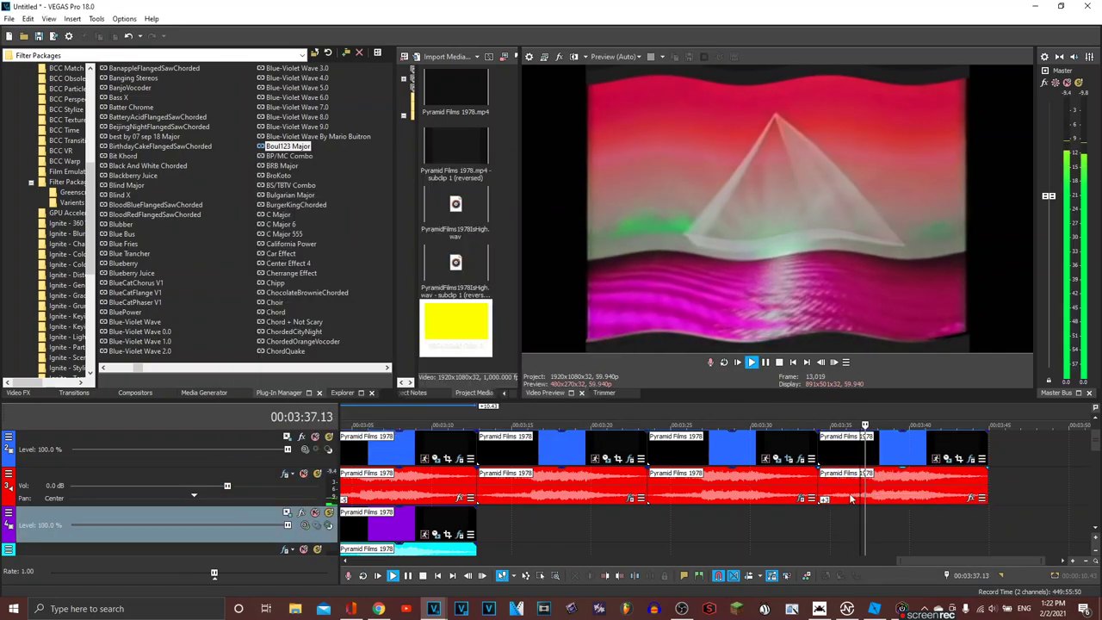
# Step: Place another copy of the original Pyramid Films 1978 clip after the Boul123 Major clip and preview its frames
pyautogui.scroll(-5, 850, 499)
pyautogui.click(1033, 452)
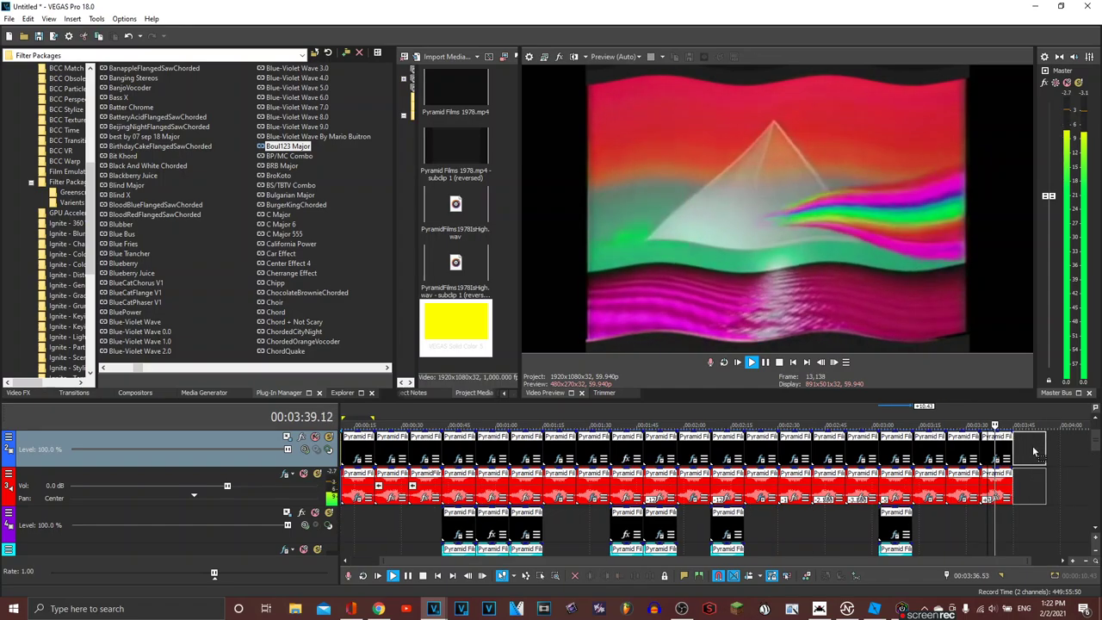
pyautogui.rightClick(1035, 452)
pyautogui.click(1046, 466)
pyautogui.scroll(5, 1007, 459)
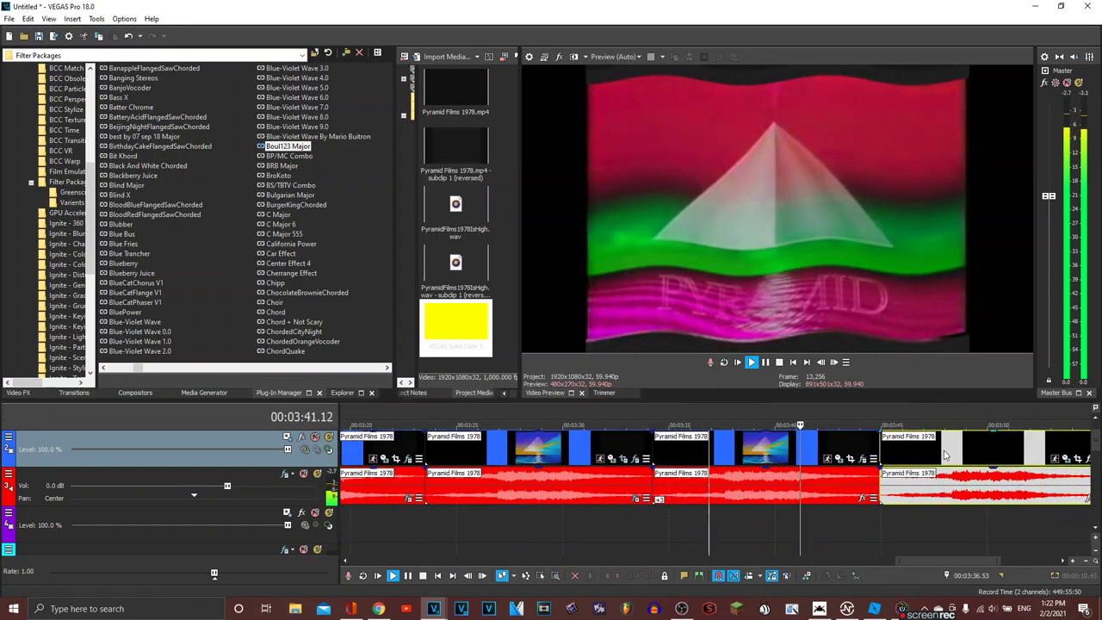
pyautogui.click(944, 451)
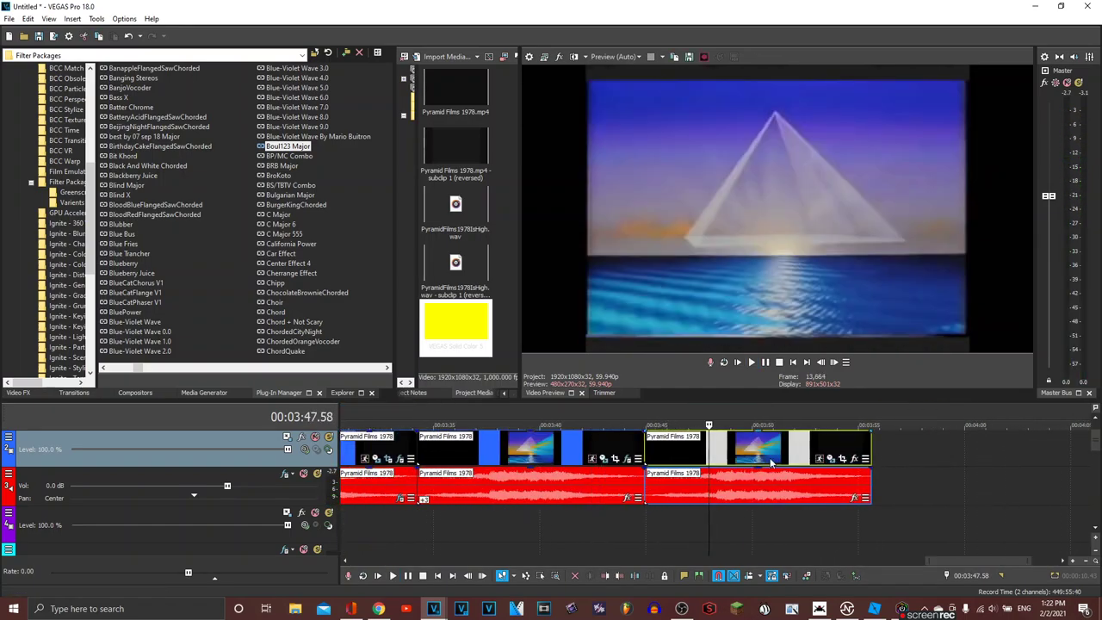
pyautogui.click(746, 462)
pyautogui.click(783, 459)
# Step: Find the DUH filter package and apply it to the newly copied last clip's video
pyautogui.scroll(-1, 263, 224)
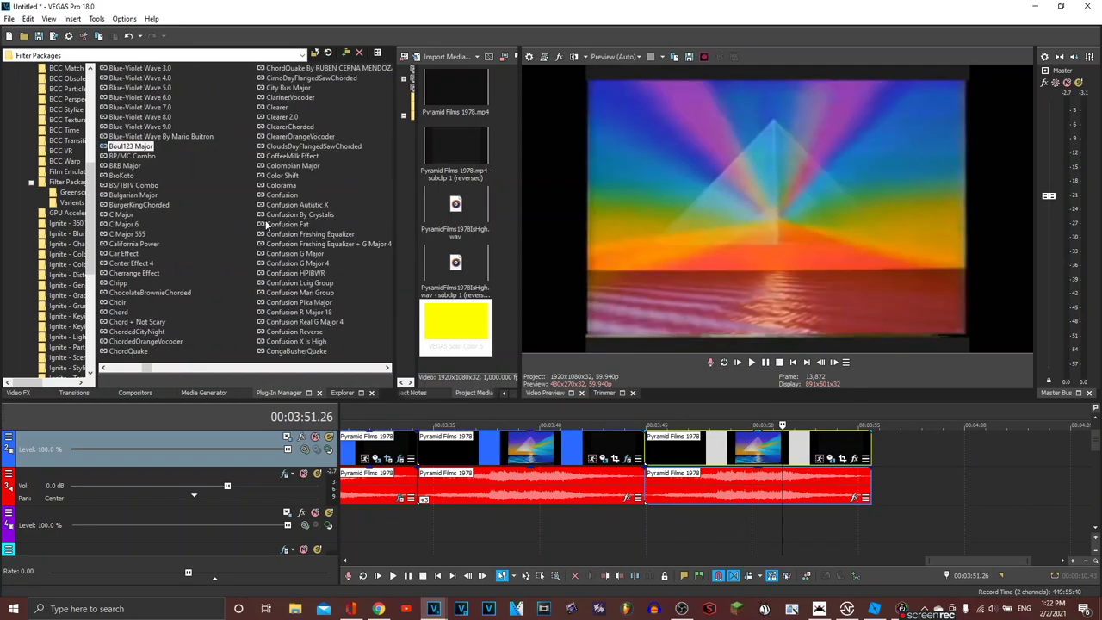
pyautogui.scroll(-4, 266, 225)
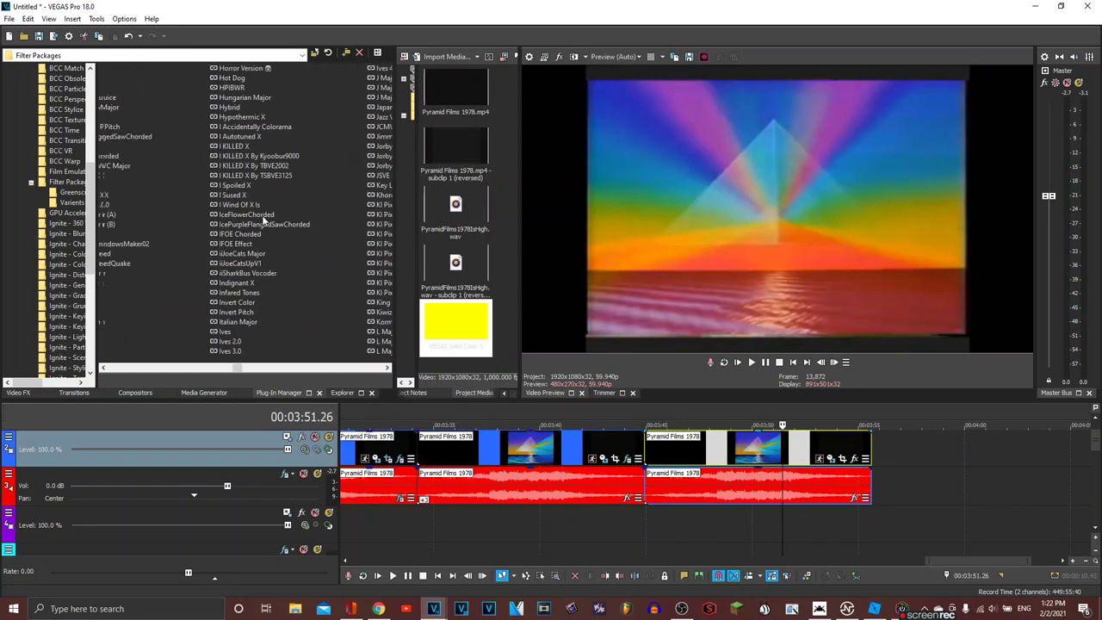
pyautogui.scroll(4, 262, 221)
pyautogui.scroll(-1, 261, 234)
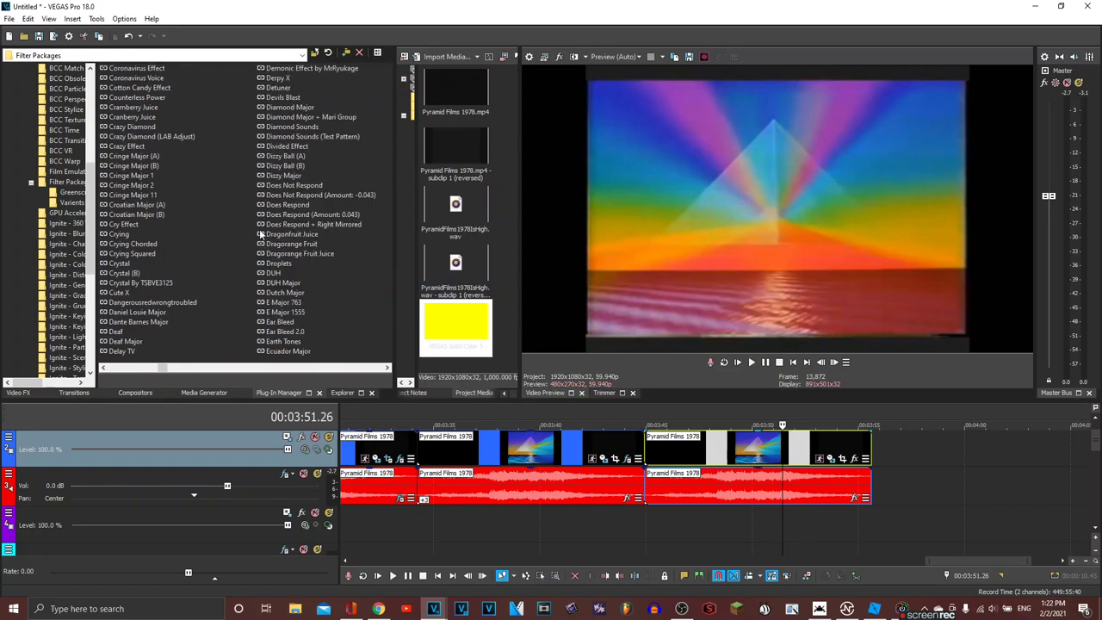
pyautogui.moveTo(274, 273); pyautogui.dragTo(758, 457)
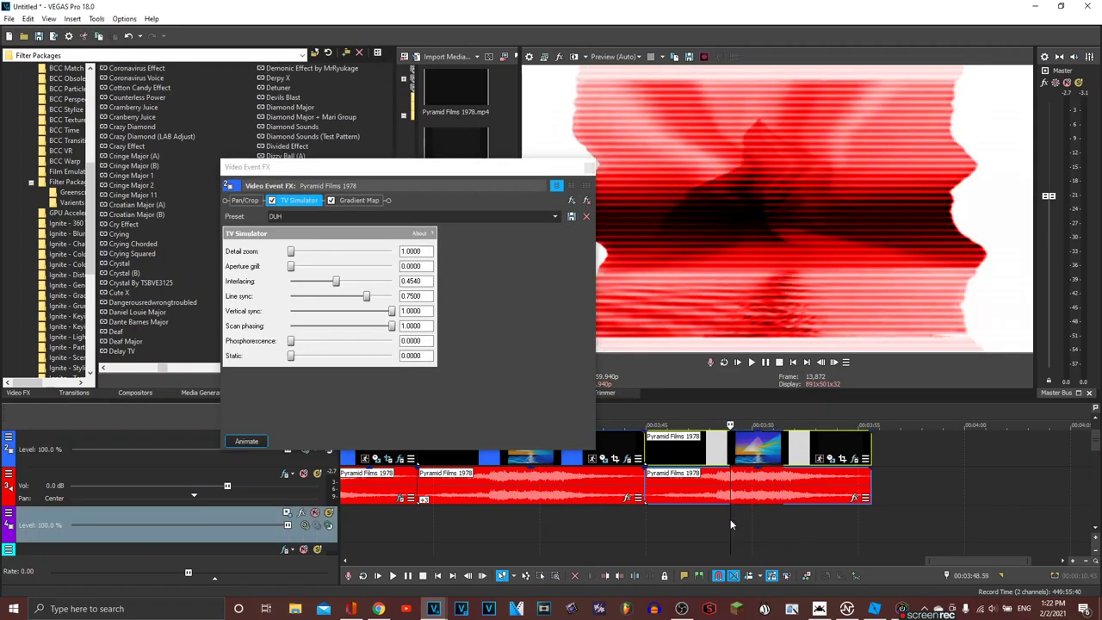
pyautogui.click(588, 167)
# Step: Review the DUH clip's TV Simulator and Gradient Map settings and play back the clip
pyautogui.click(853, 460)
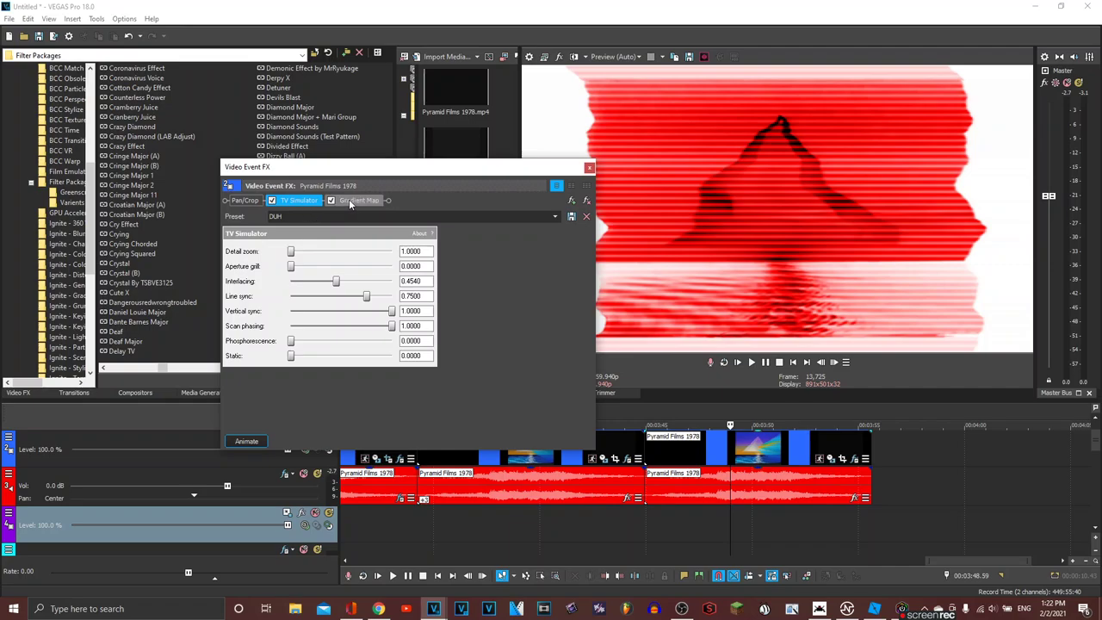
pyautogui.click(353, 200)
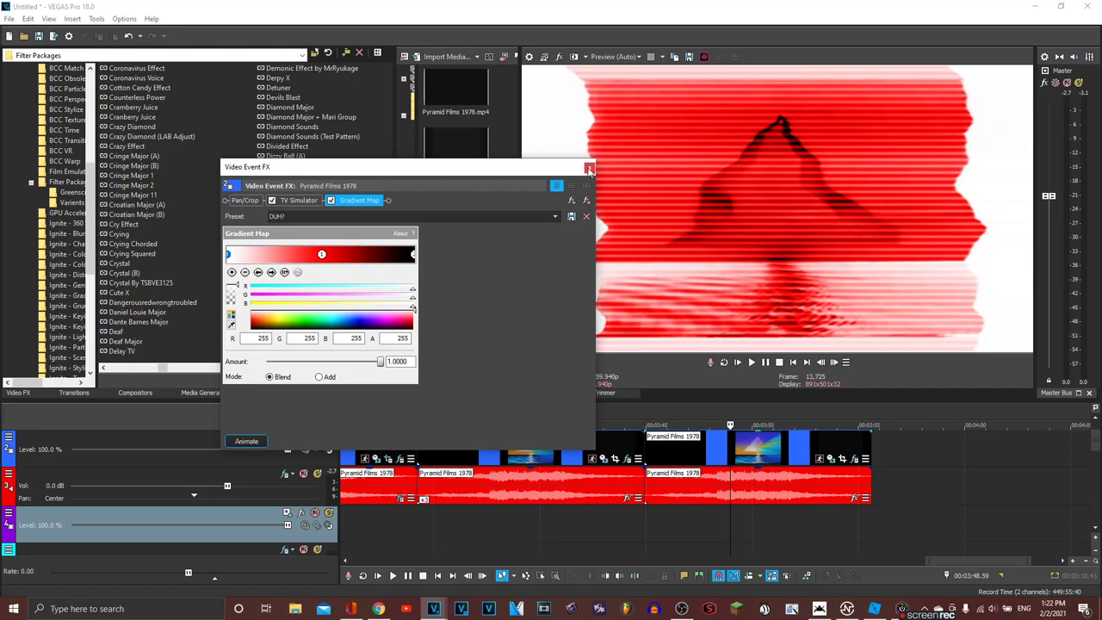
pyautogui.click(589, 168)
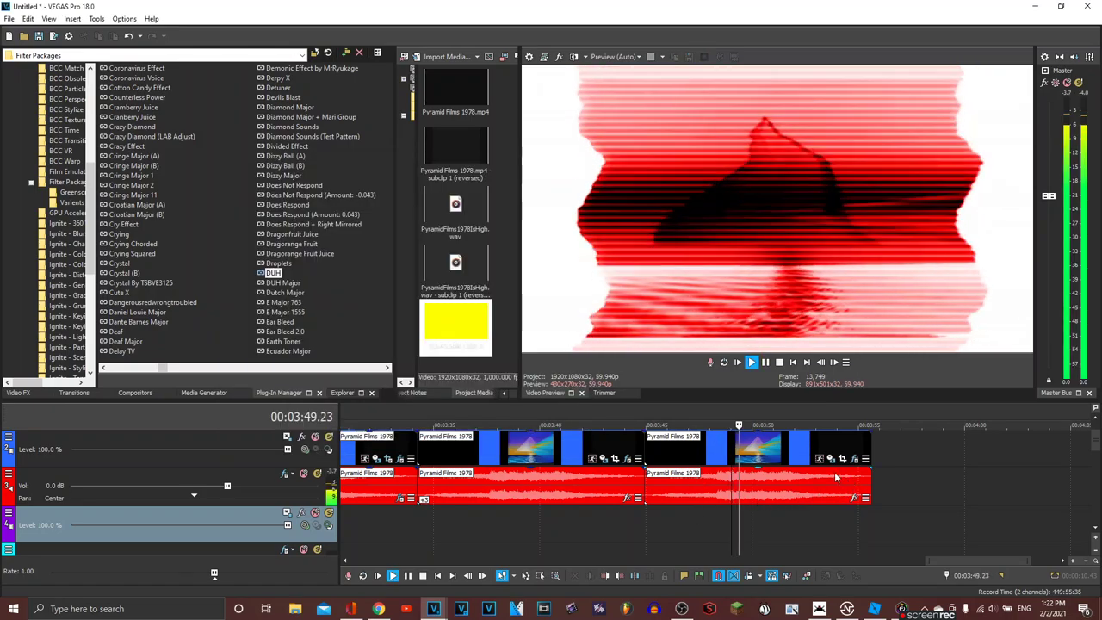
# Step: Add the ExpressFX Chorus plug-in to the DUH clip's audio
pyautogui.click(822, 486)
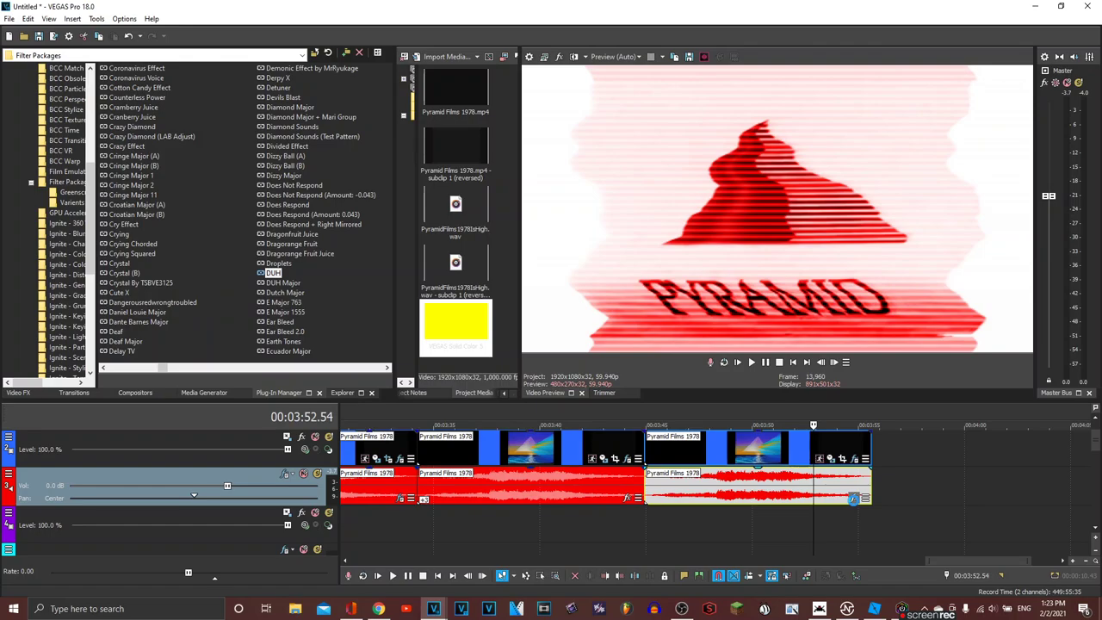
pyautogui.click(853, 499)
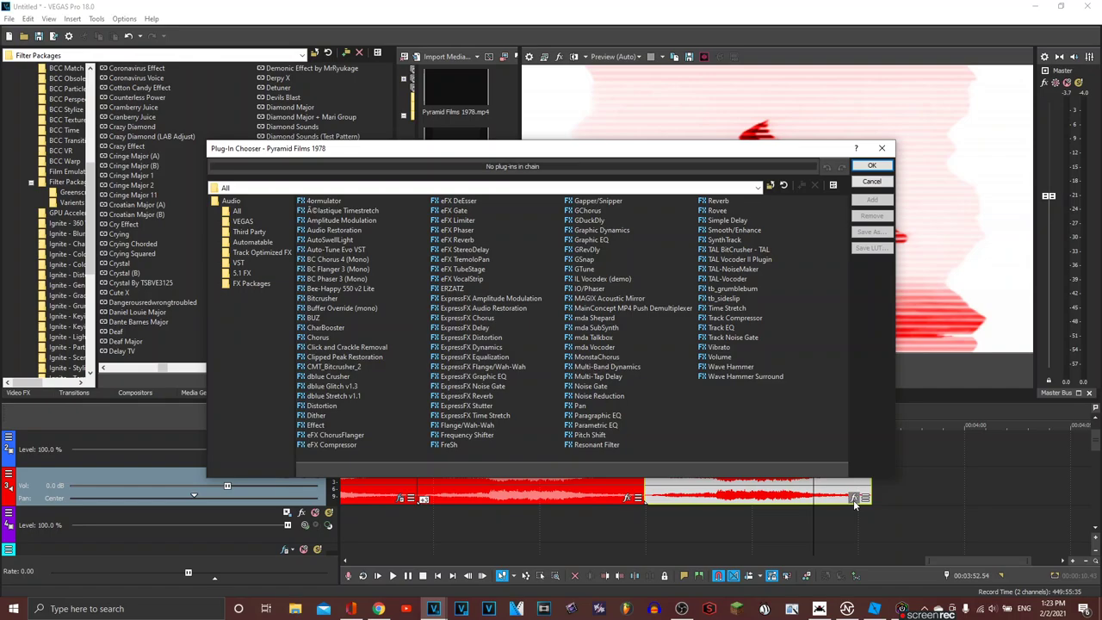
pyautogui.click(482, 317)
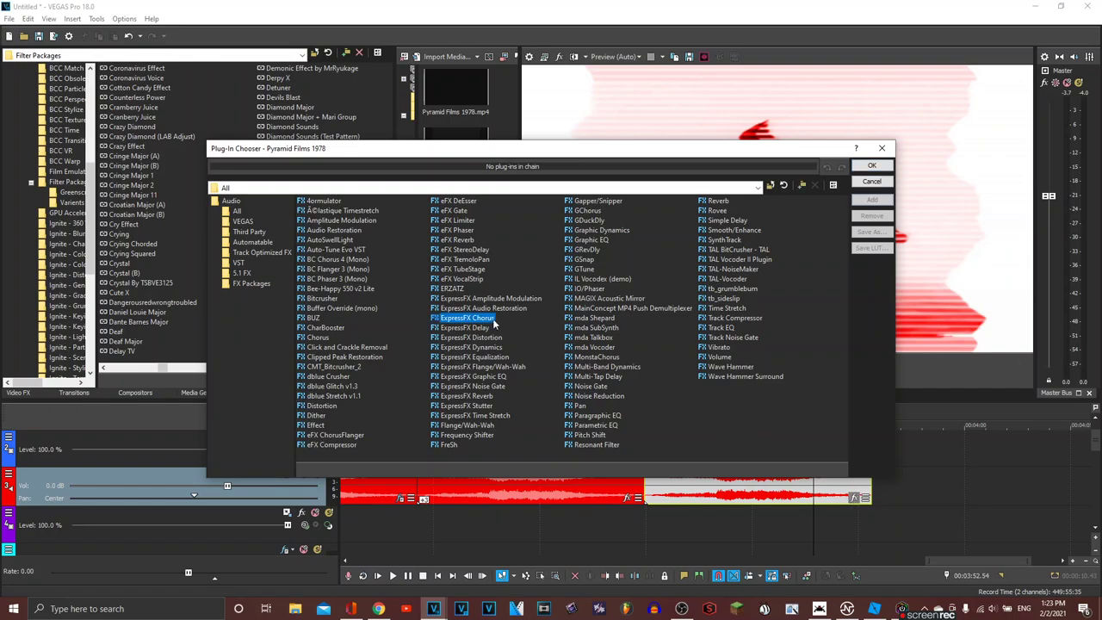
pyautogui.click(871, 199)
pyautogui.click(871, 166)
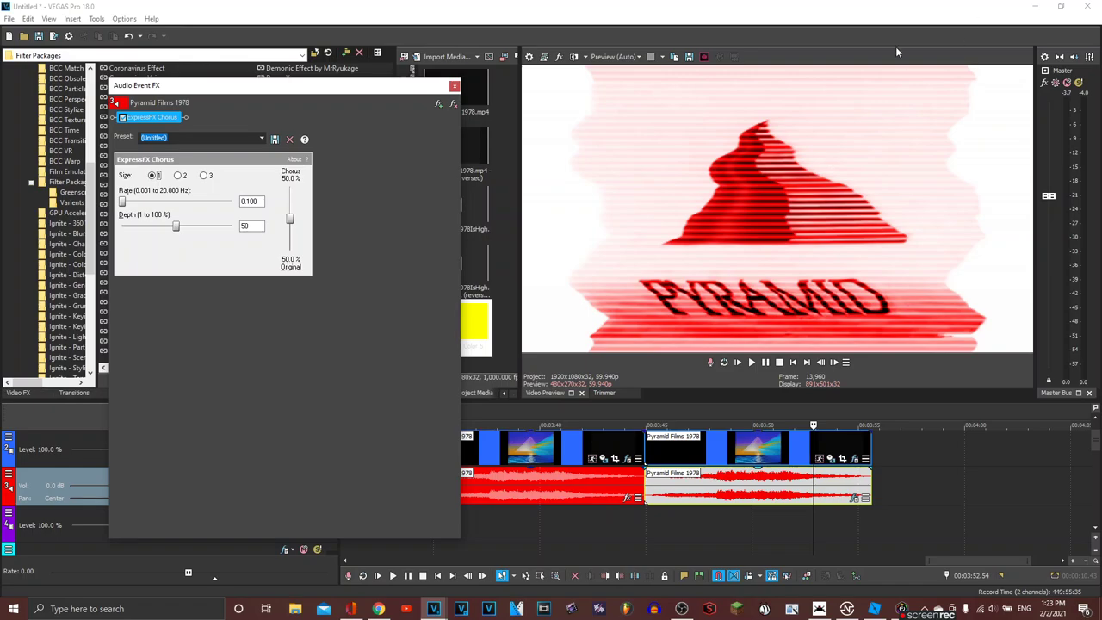
# Step: Apply the DUH preset with size 3 to the ExpressFX Chorus and play back the clip
pyautogui.click(258, 139)
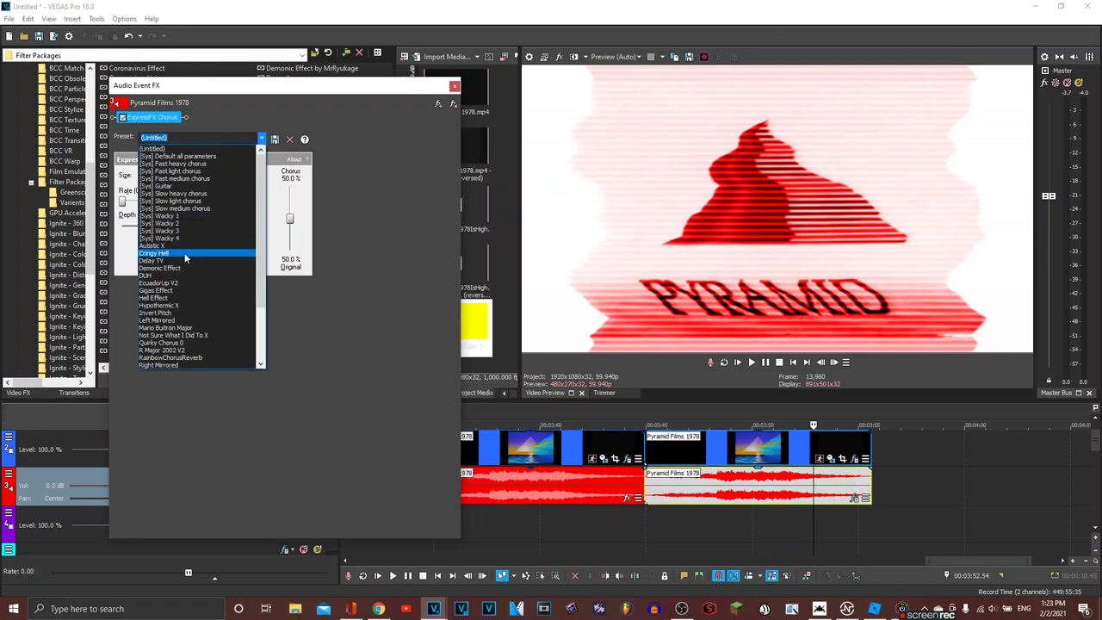
pyautogui.click(173, 274)
pyautogui.click(203, 174)
pyautogui.click(687, 517)
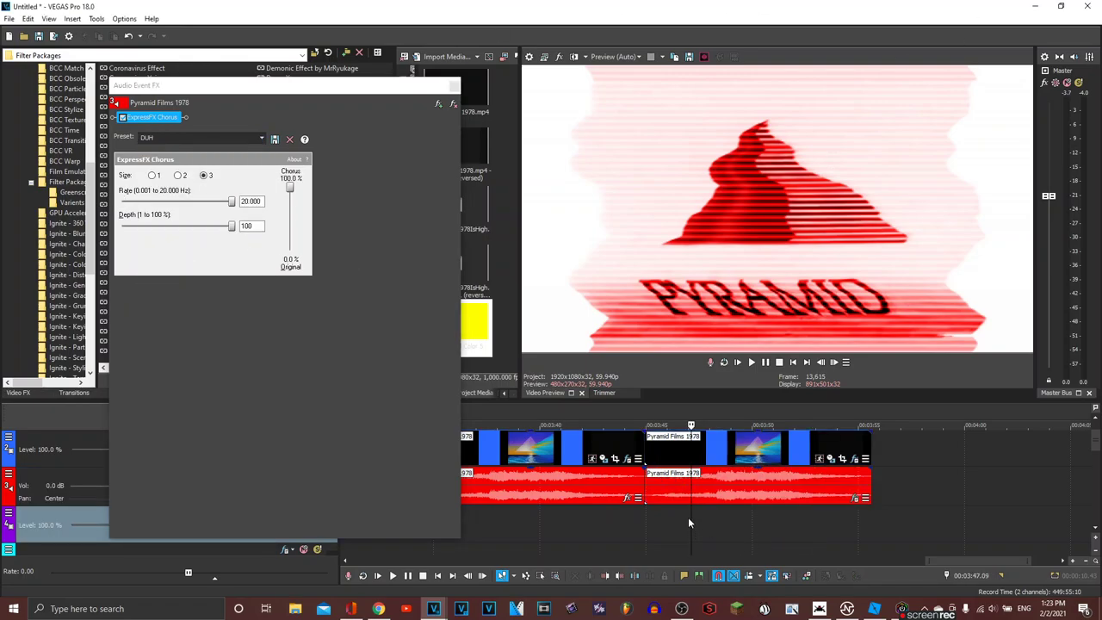
pyautogui.press('space')
pyautogui.click(455, 88)
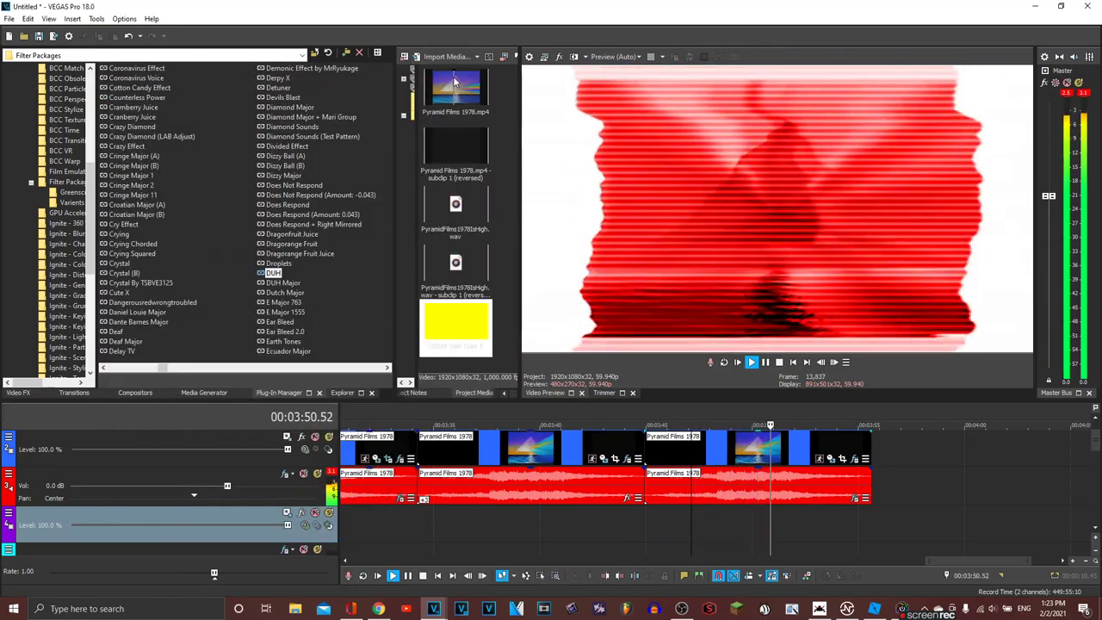
pyautogui.press('space')
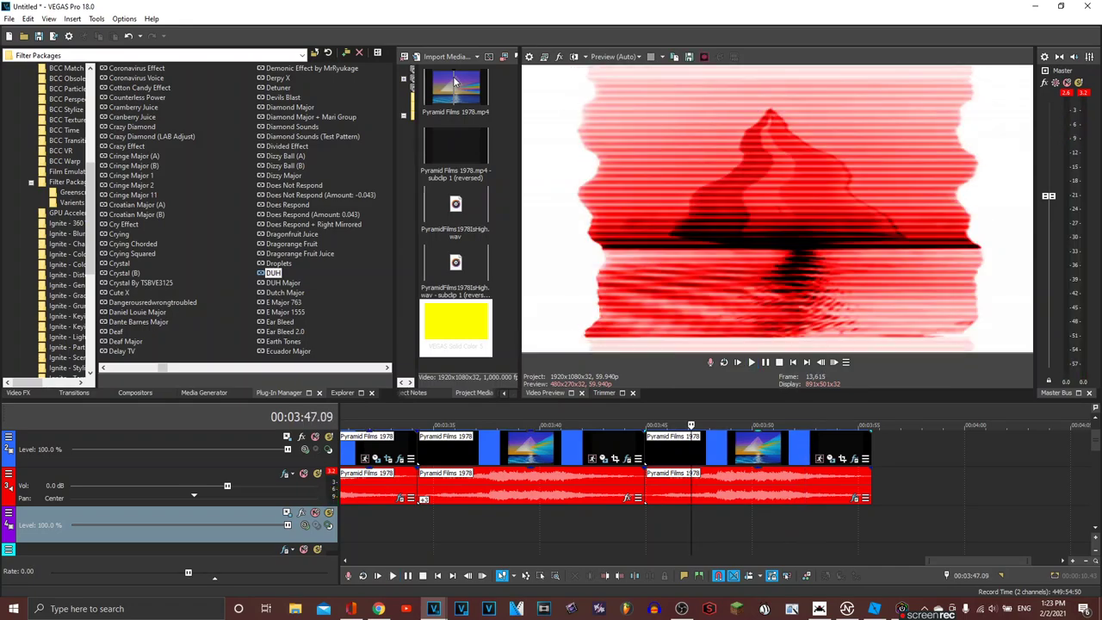
# Step: Copy the first clip to the end of the sequence, directly after the DUH clip
pyautogui.scroll(-6, 704, 503)
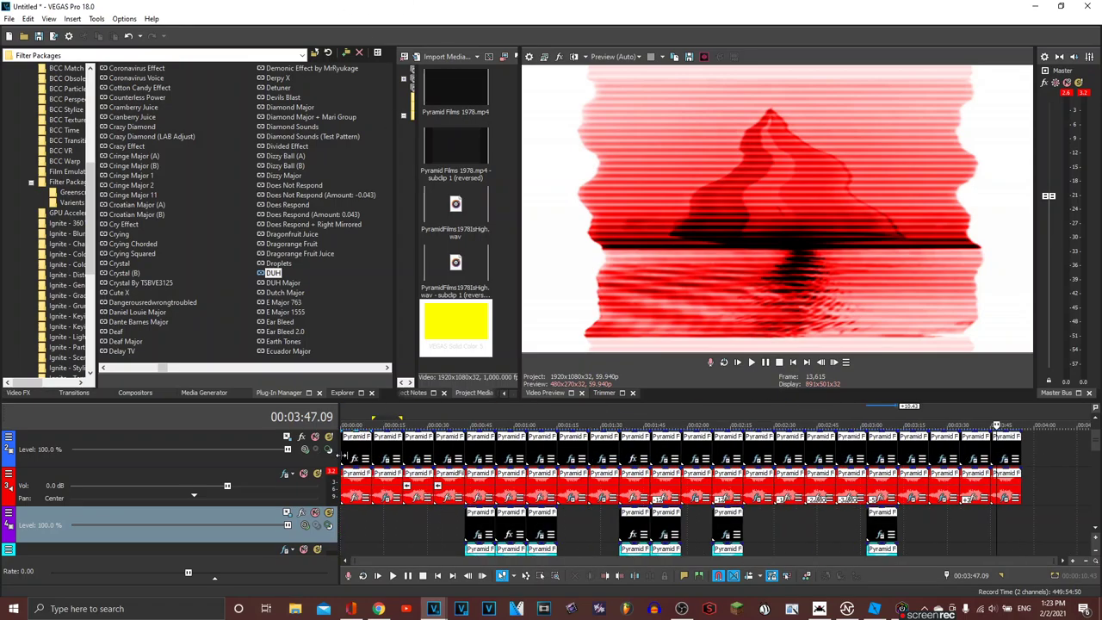
pyautogui.moveTo(363, 454); pyautogui.dragTo(1046, 449)
pyautogui.click(1048, 459)
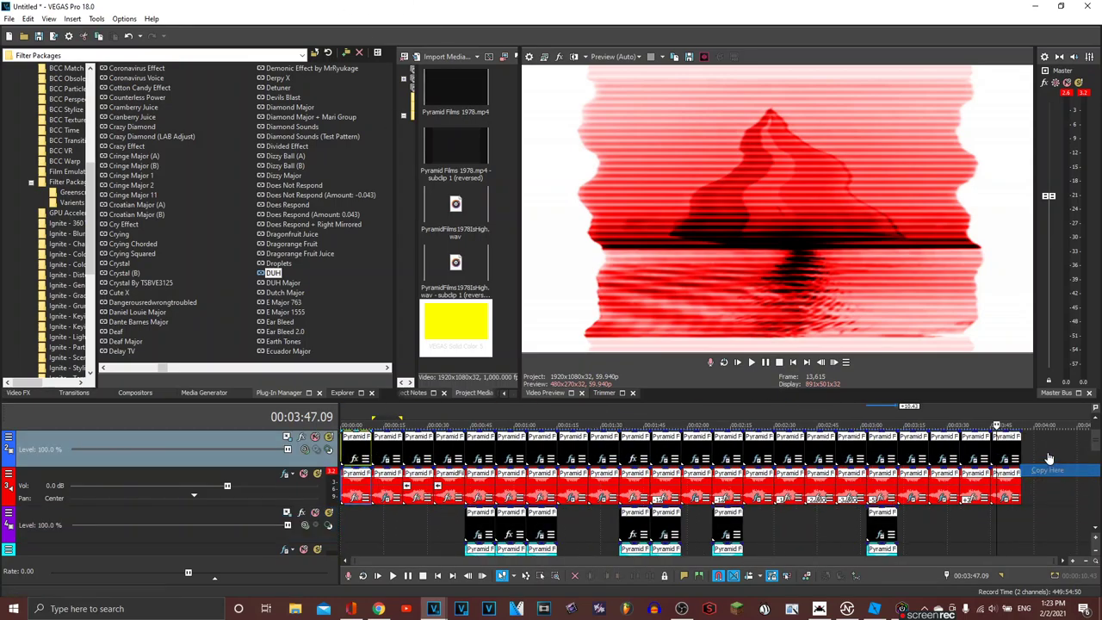
pyautogui.scroll(8, 1018, 454)
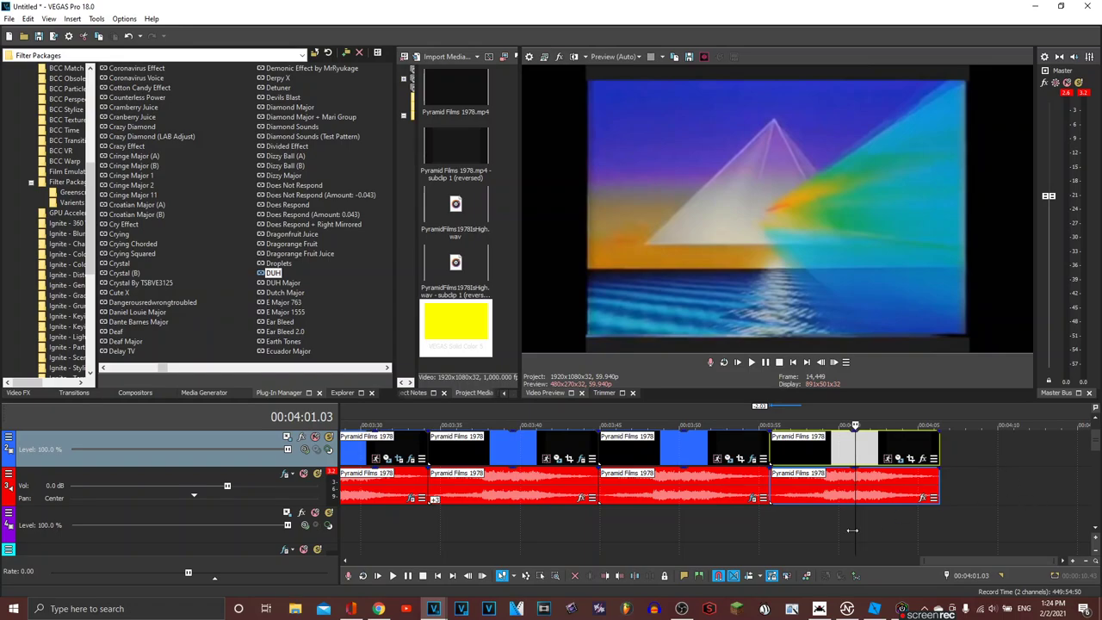
# Step: Apply the Crying filter package to the newest Pyramid Films 1978 clip at the end of the sequence
pyautogui.click(792, 522)
pyautogui.click(877, 487)
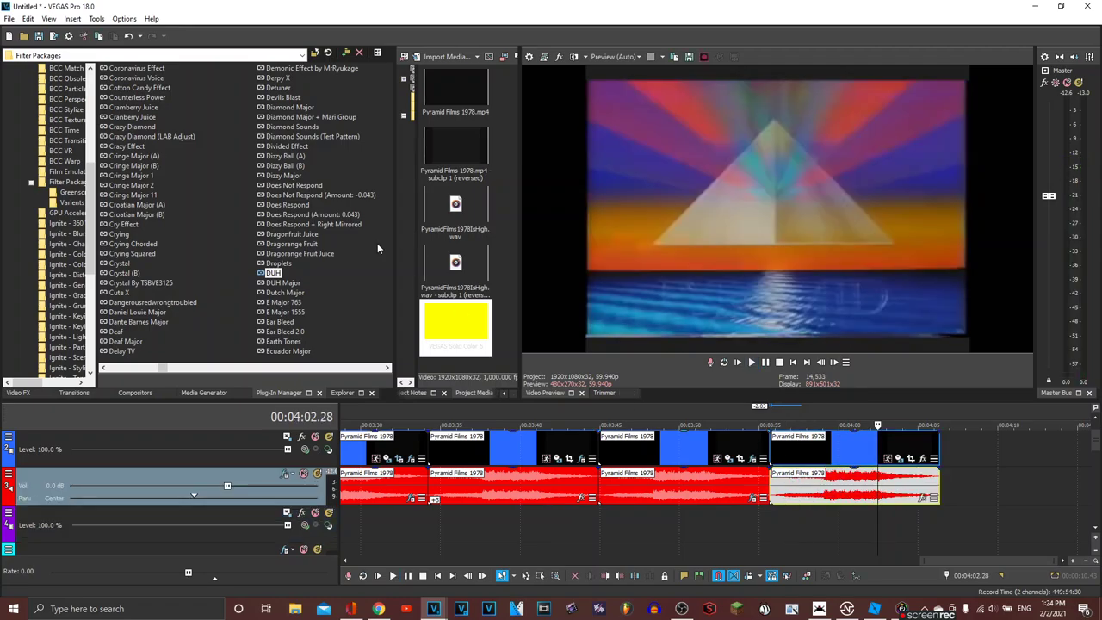
pyautogui.scroll(3, 273, 202)
pyautogui.scroll(-3, 273, 209)
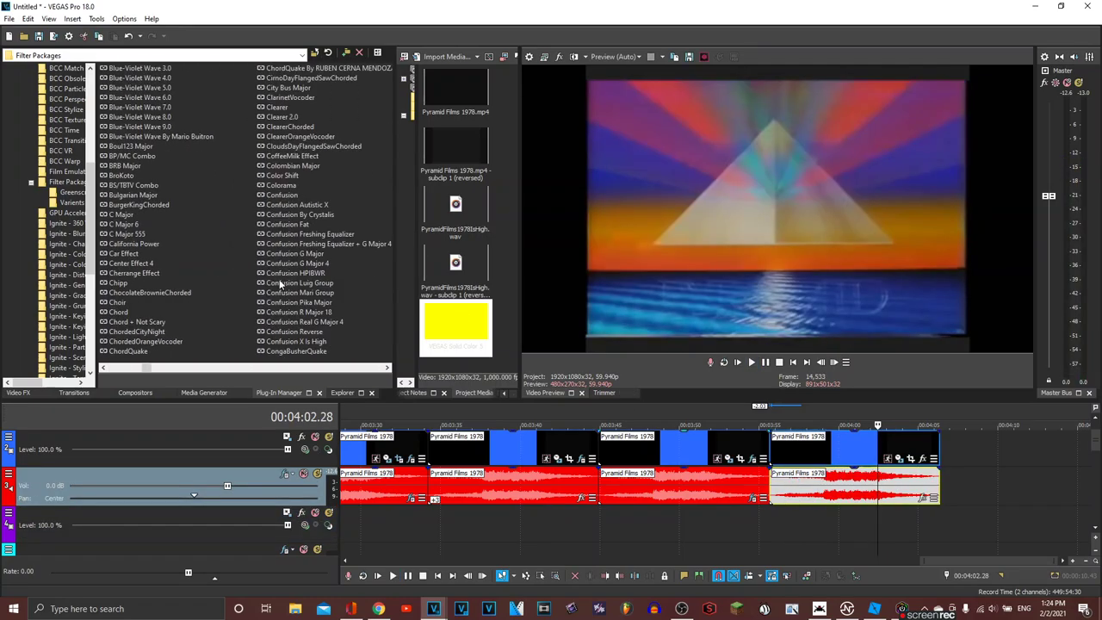
pyautogui.moveTo(275, 233); pyautogui.dragTo(852, 438)
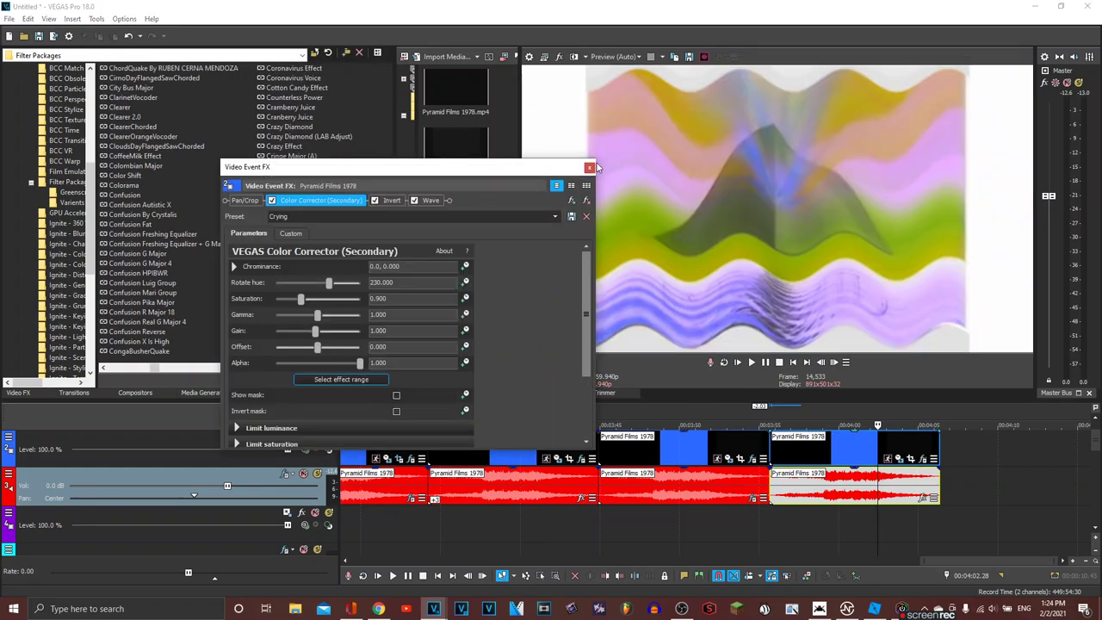
pyautogui.click(590, 168)
# Step: Layer a lower-pitched copy of the Crying clip on the tracks directly beneath it and play back the result
pyautogui.click(848, 494)
pyautogui.hotkey('ctrl', 'c')
pyautogui.click(769, 521)
pyautogui.hotkey('ctrl', 'v')
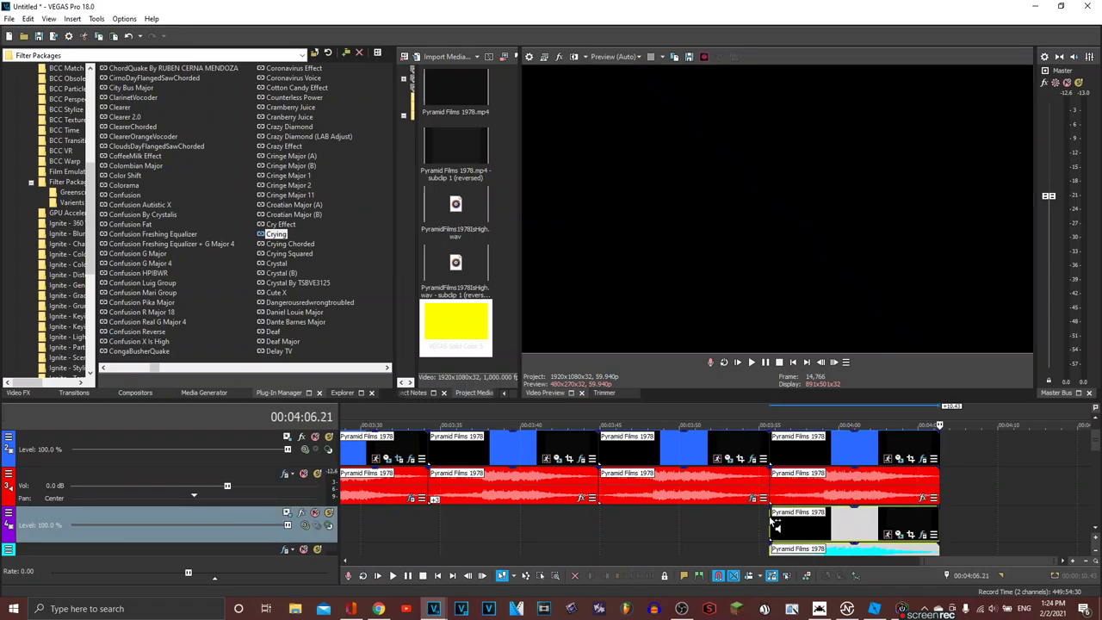
pyautogui.moveTo(1095, 440); pyautogui.dragTo(1096, 455)
pyautogui.press('space')
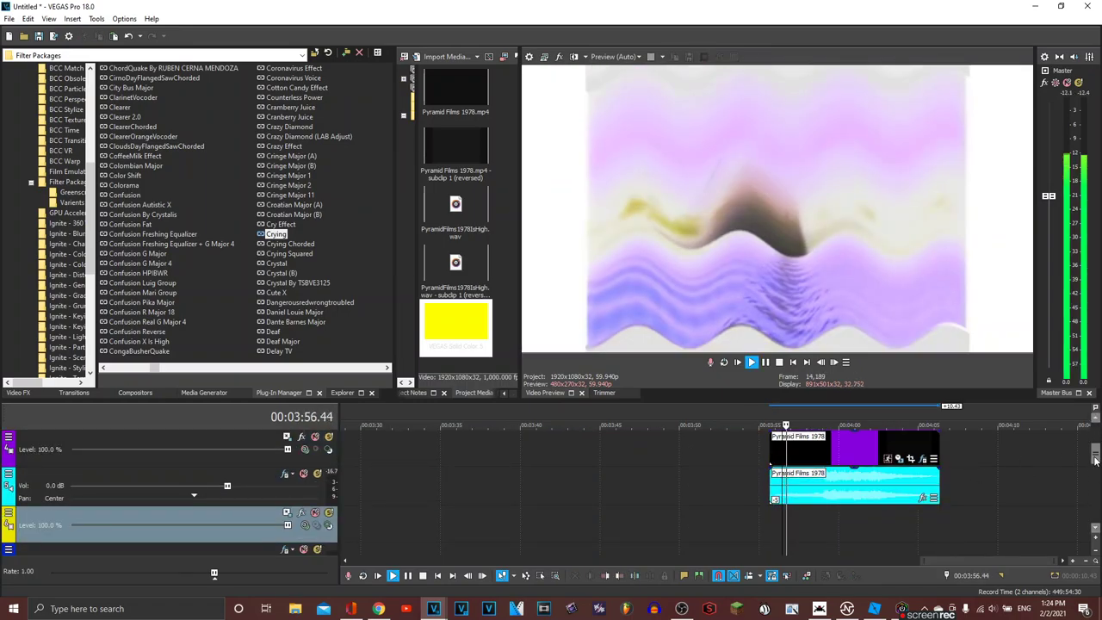
pyautogui.scroll(2, 1095, 444)
pyautogui.click(849, 452)
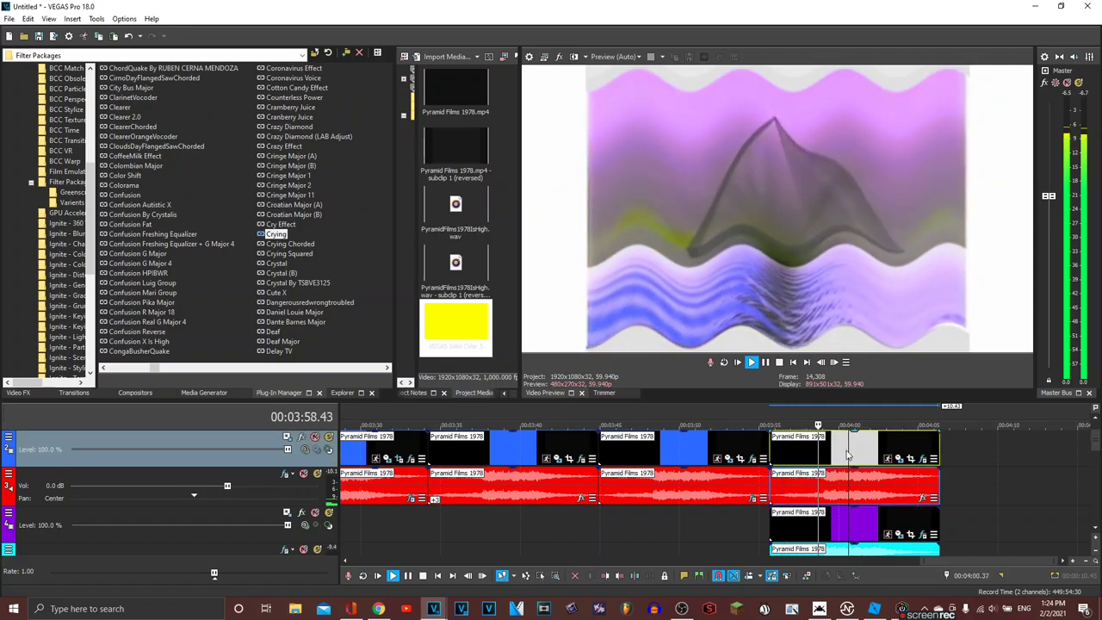
# Step: Copy the first clip to the end of the sequence, right after the Crying clip
pyautogui.scroll(-5, 848, 452)
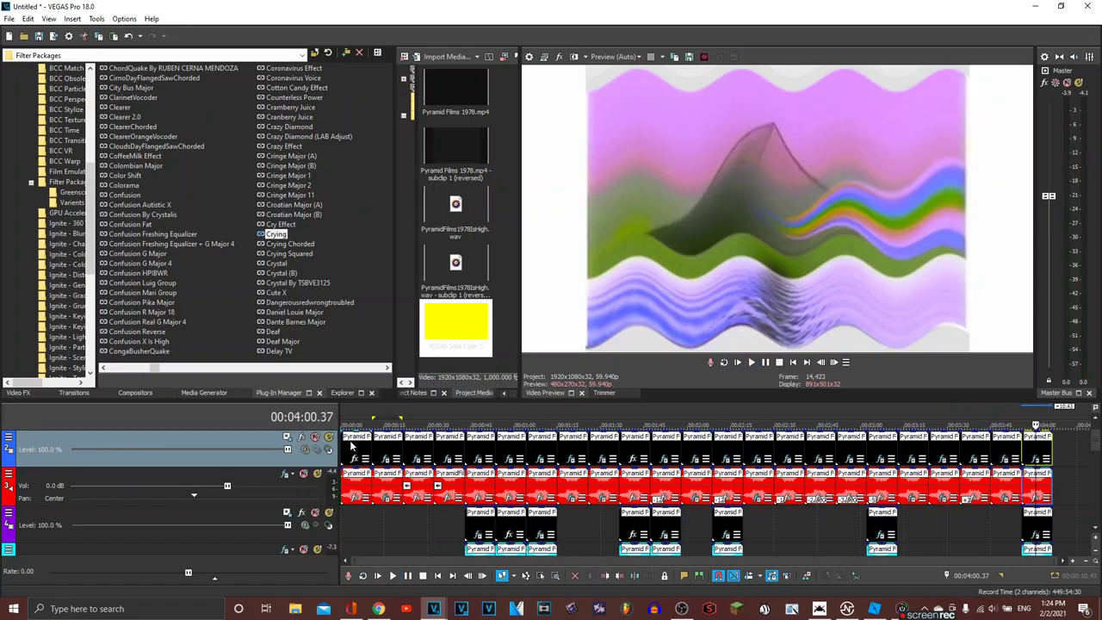
pyautogui.click(351, 441)
pyautogui.scroll(1, 1046, 487)
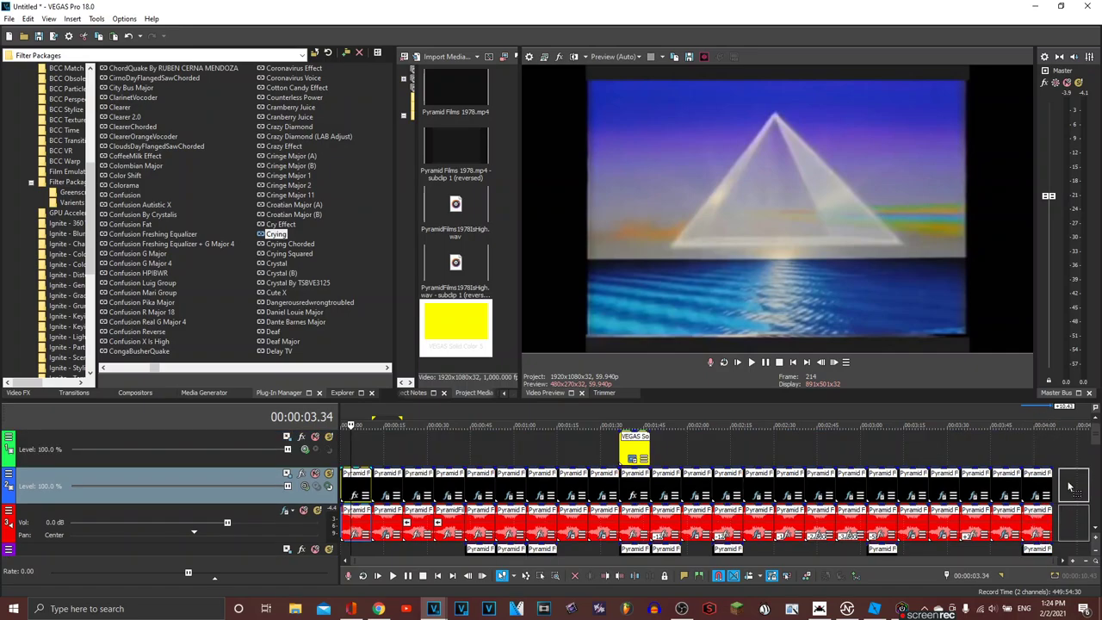
pyautogui.click(1065, 452)
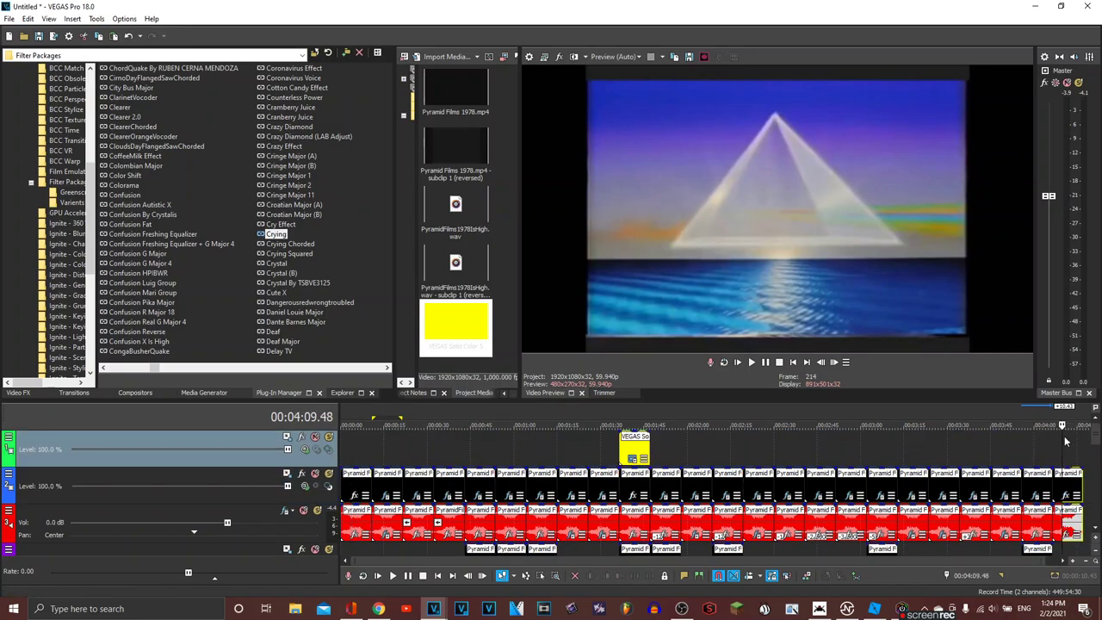
# Step: Apply the X Is Going Weirdness Every filter package to the new last clip
pyautogui.scroll(8, 1023, 446)
pyautogui.scroll(2, 904, 445)
pyautogui.click(942, 446)
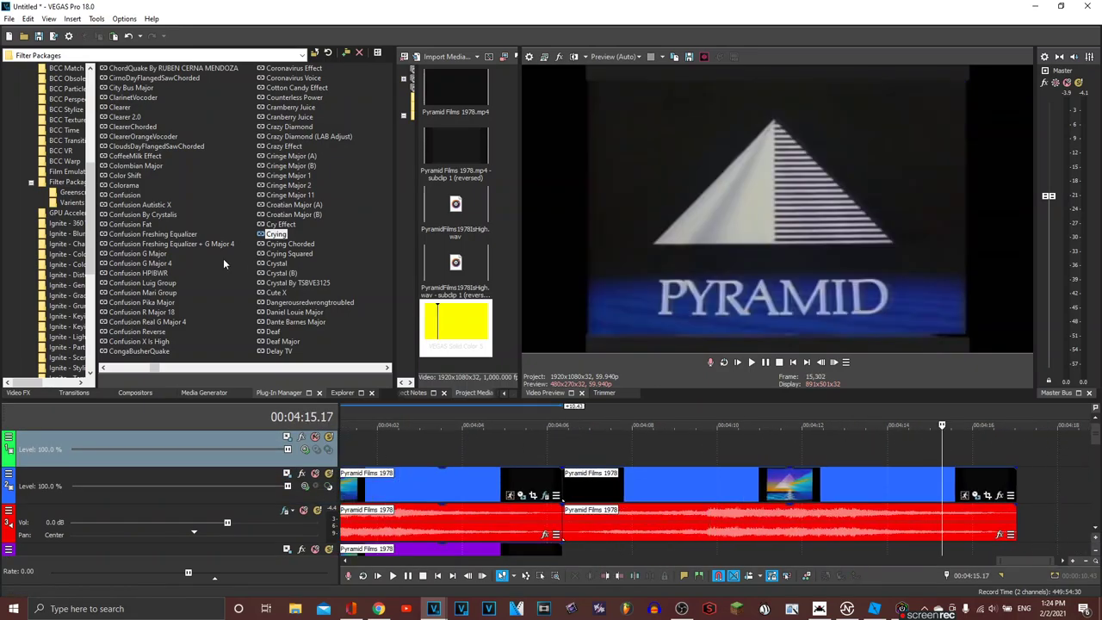
pyautogui.scroll(-5, 230, 271)
pyautogui.scroll(-6, 230, 272)
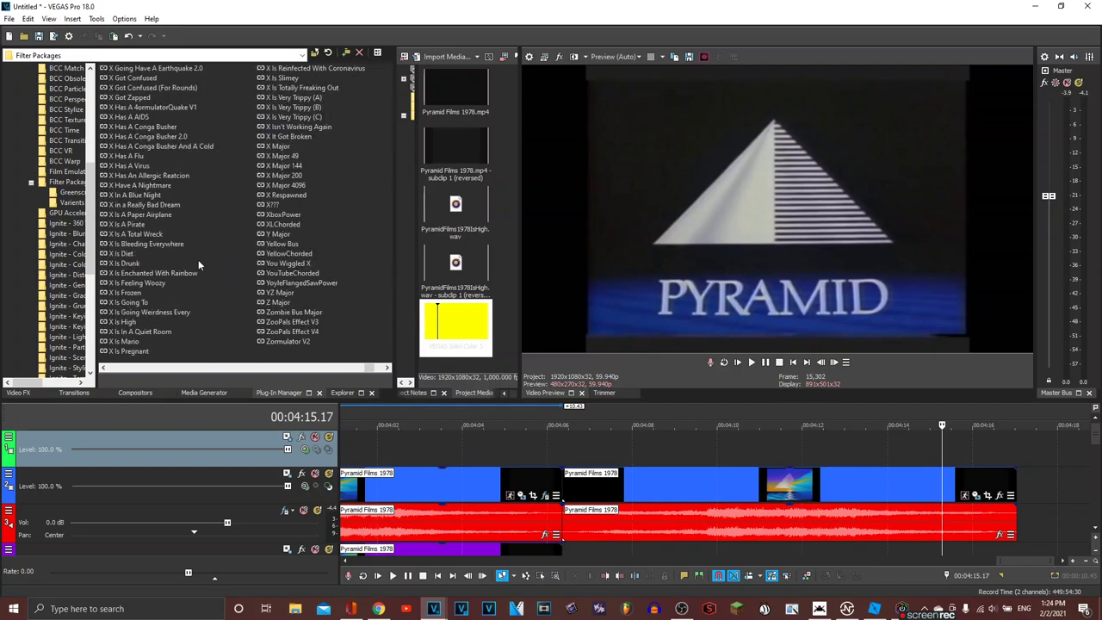
pyautogui.moveTo(153, 314); pyautogui.dragTo(775, 485)
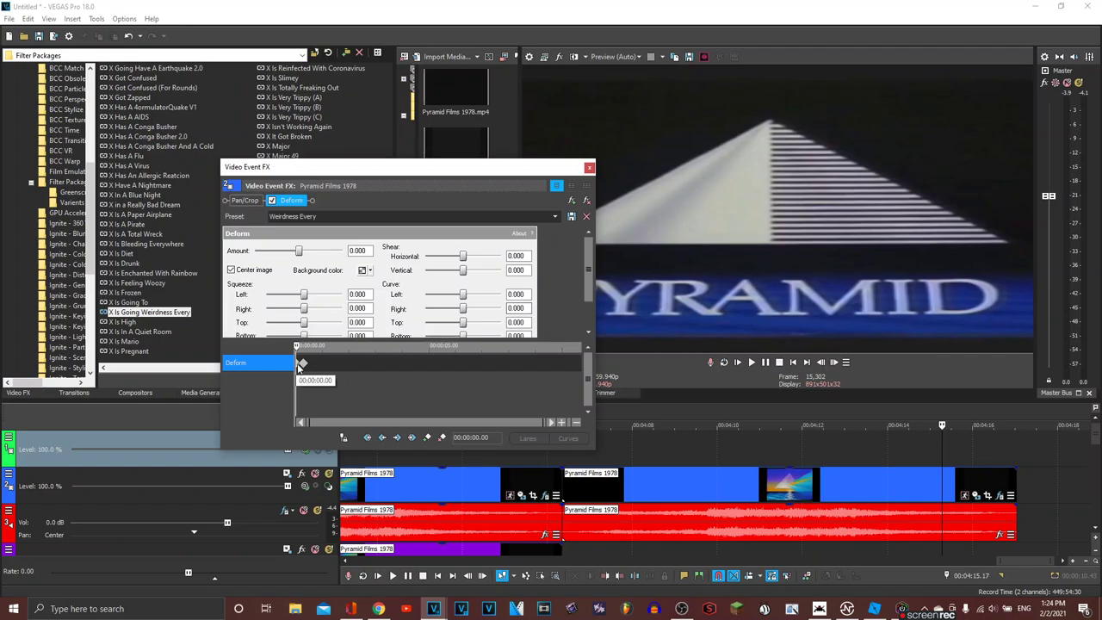
# Step: Move the second Deform keyframe to the end of the clip at 00:00:10.43 and close the effect settings
pyautogui.click(308, 364)
pyautogui.moveTo(307, 365); pyautogui.dragTo(587, 368)
pyautogui.moveTo(300, 386); pyautogui.dragTo(678, 331)
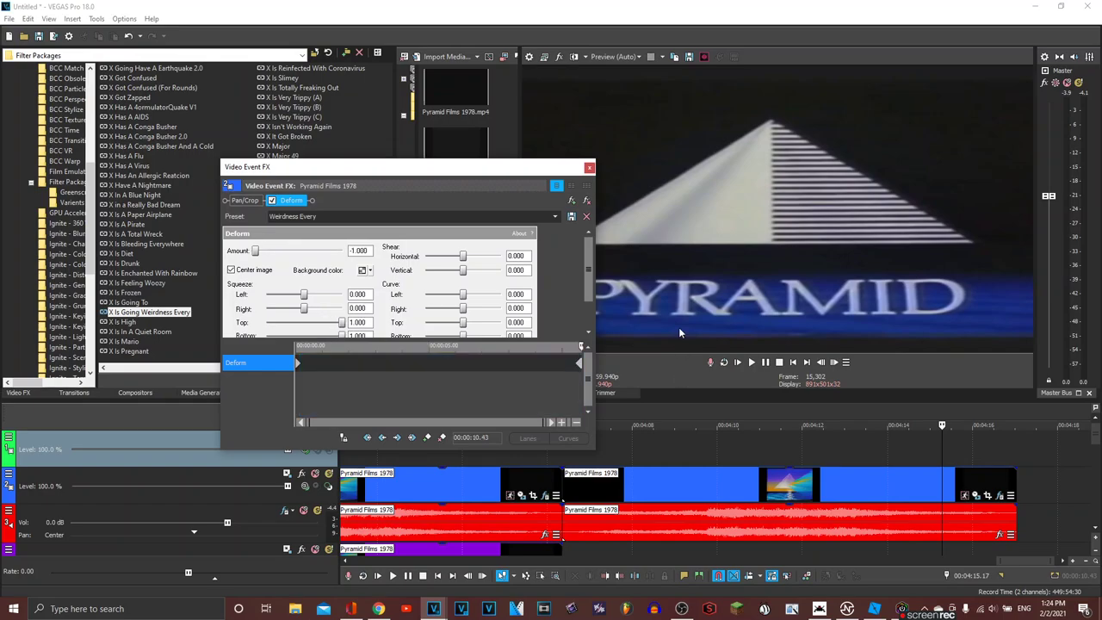
pyautogui.click(589, 168)
# Step: Lower the Weirdness Every clip's audio pitch by 3 semitones and layer a lower-pitched copy on the tracks beneath
pyautogui.click(874, 521)
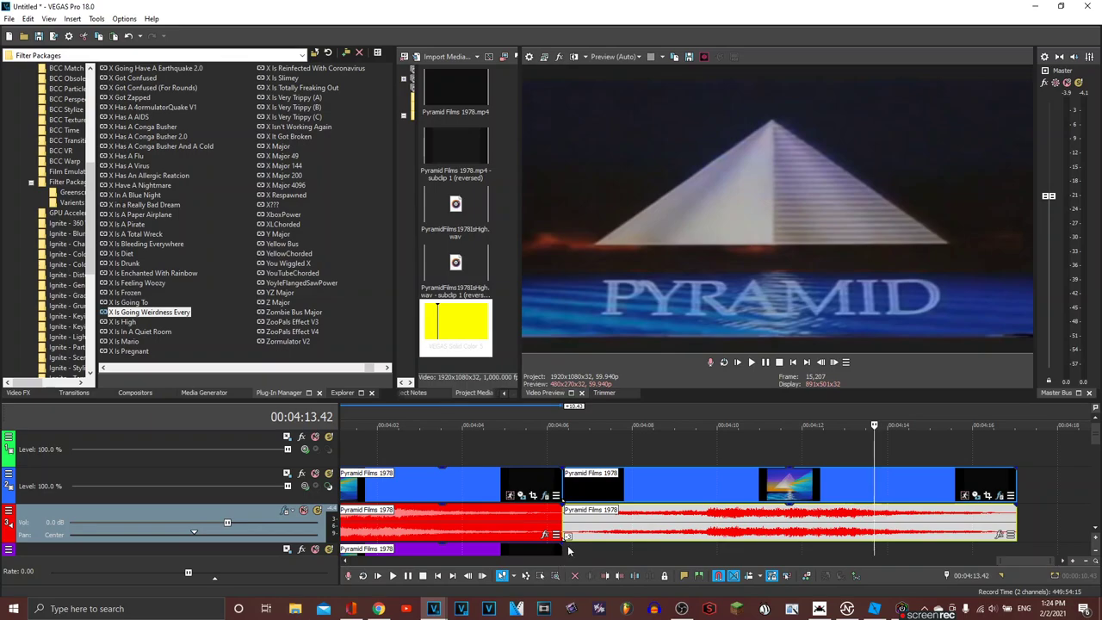
pyautogui.click(566, 550)
pyautogui.hotkey('ctrl', 'v')
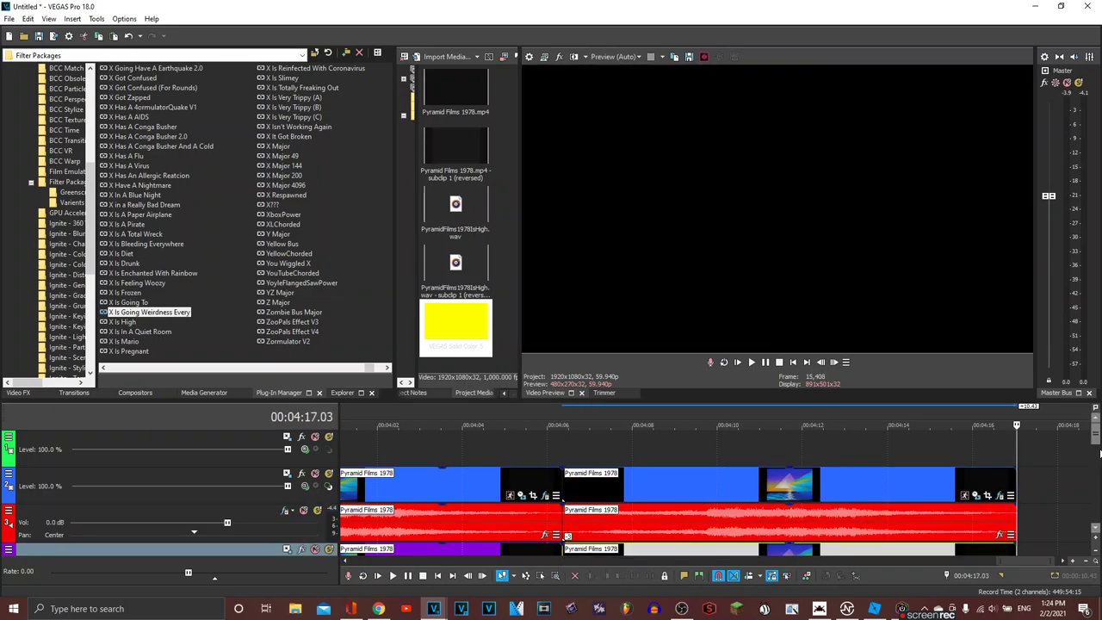
pyautogui.scroll(-3, 1099, 454)
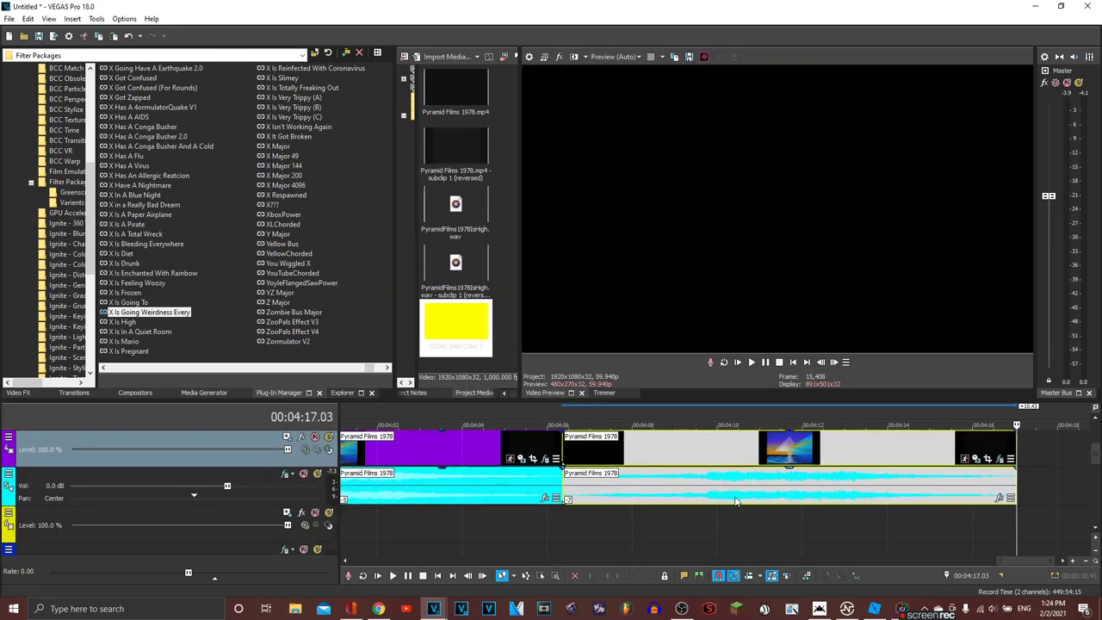
# Step: Play back the layered Weirdness Every clip from about 00:04:08.59
pyautogui.click(673, 517)
pyautogui.scroll(1, 1095, 430)
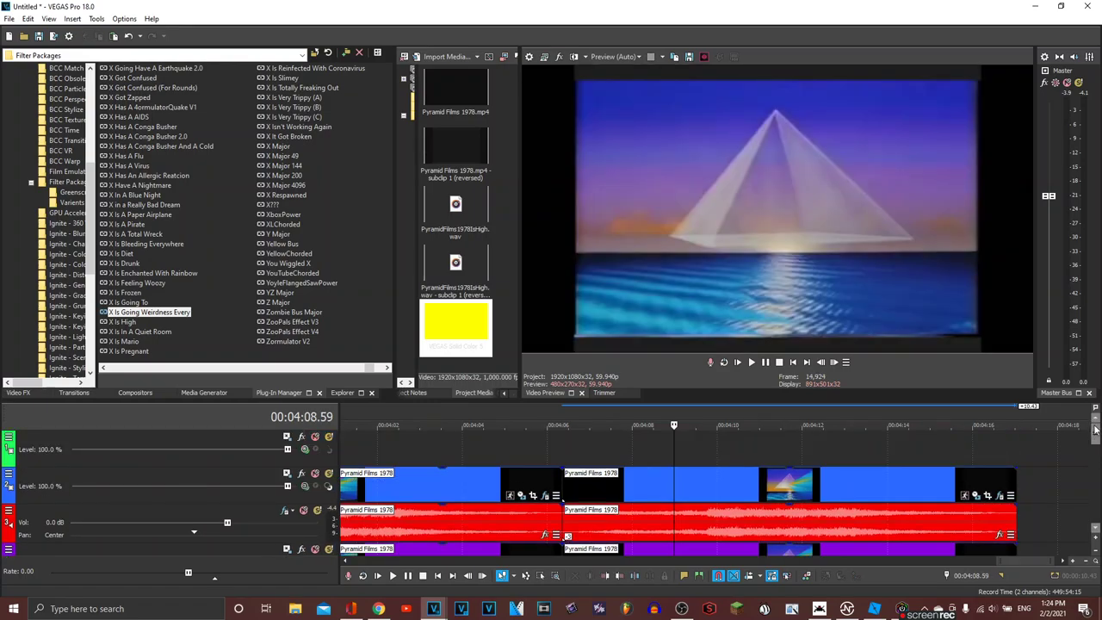
pyautogui.press('space')
# Step: Copy the first clip to the end of the sequence, directly after the Weirdness Every clip
pyautogui.scroll(-5, 694, 482)
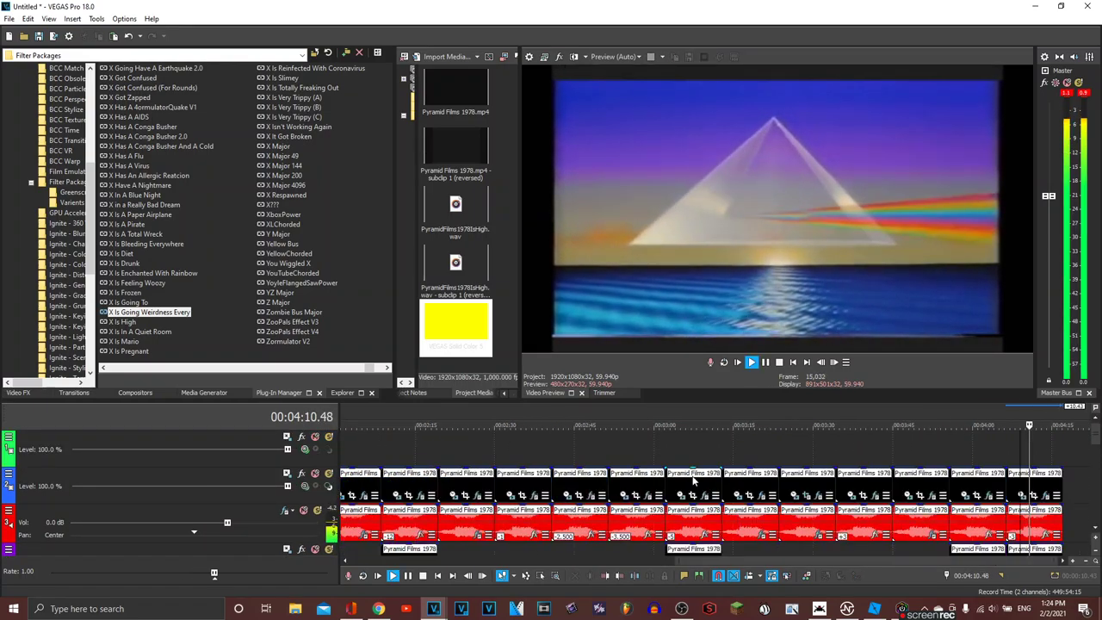
pyautogui.scroll(-3, 694, 482)
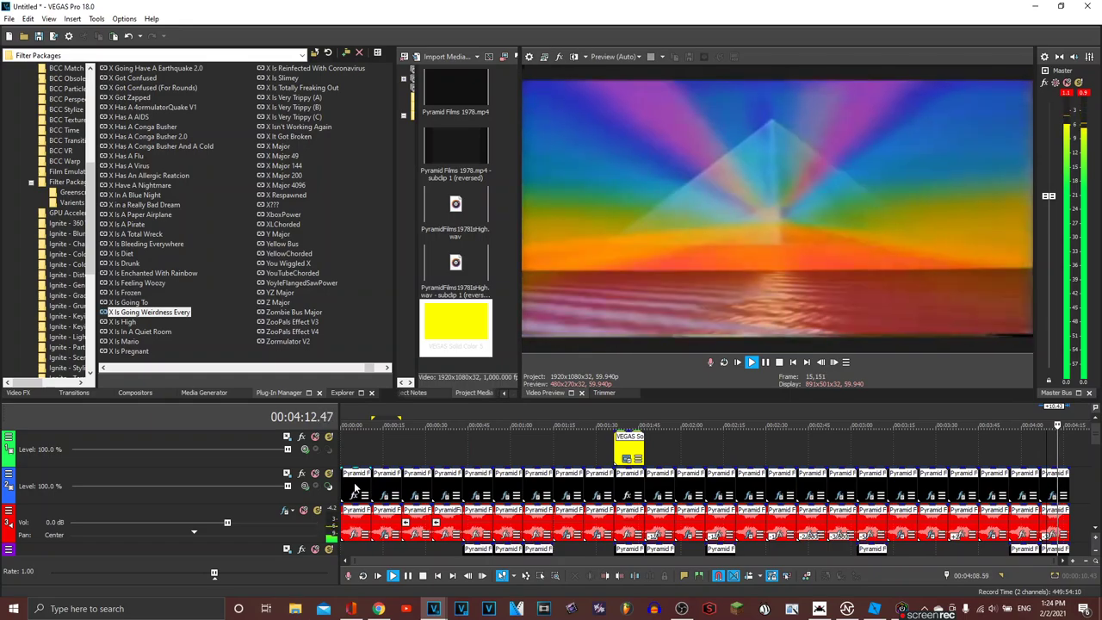
pyautogui.moveTo(354, 487); pyautogui.dragTo(1019, 484)
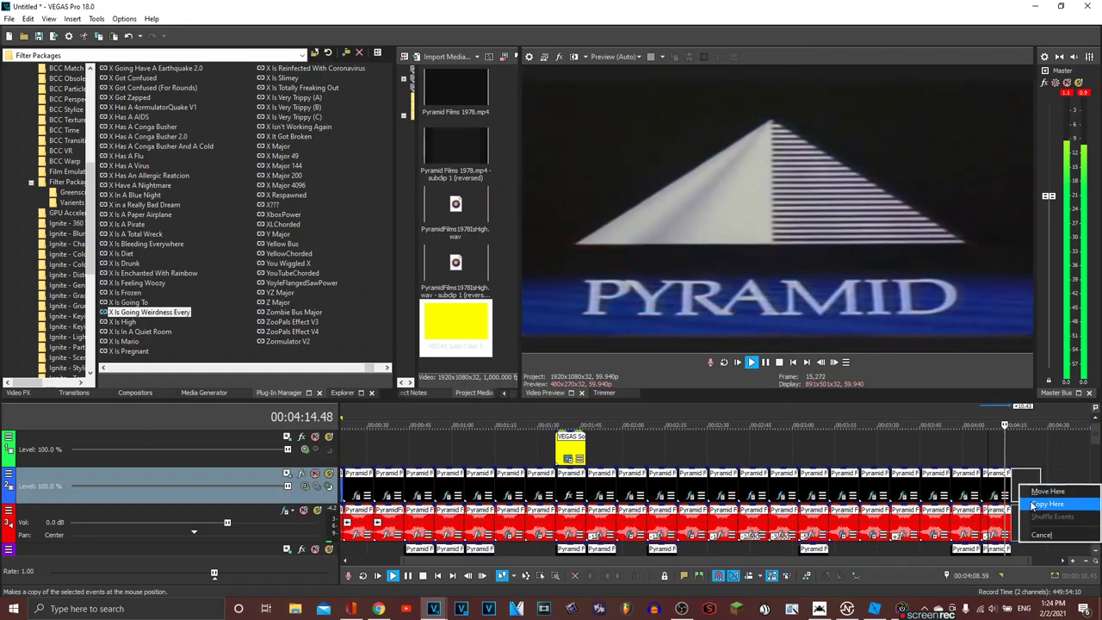
pyautogui.click(1035, 505)
pyautogui.click(1025, 441)
pyautogui.press('space')
# Step: Apply the G Major 74 filter package to the new last clip and review its Pinch/Punch settings
pyautogui.scroll(5, 1023, 442)
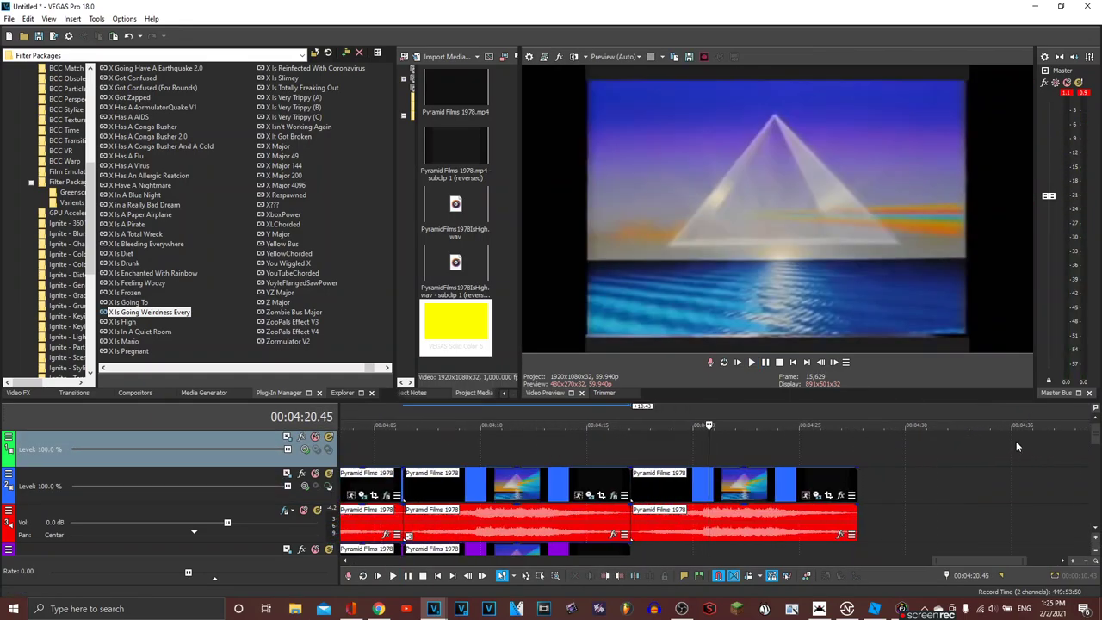
pyautogui.scroll(15, 234, 253)
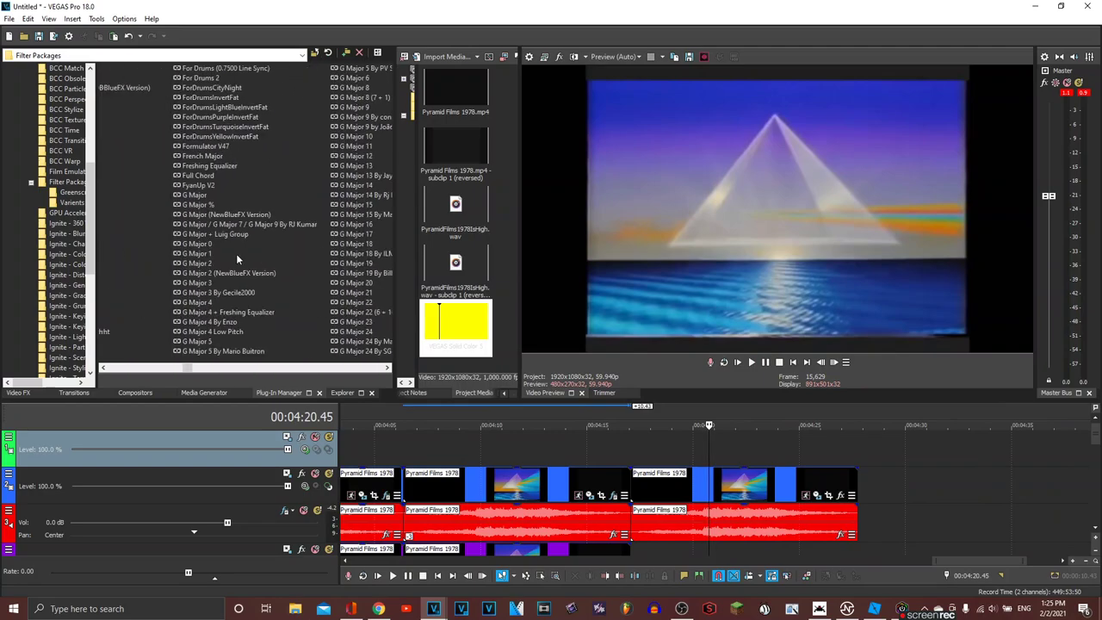
pyautogui.scroll(-3, 236, 254)
pyautogui.scroll(-2, 282, 251)
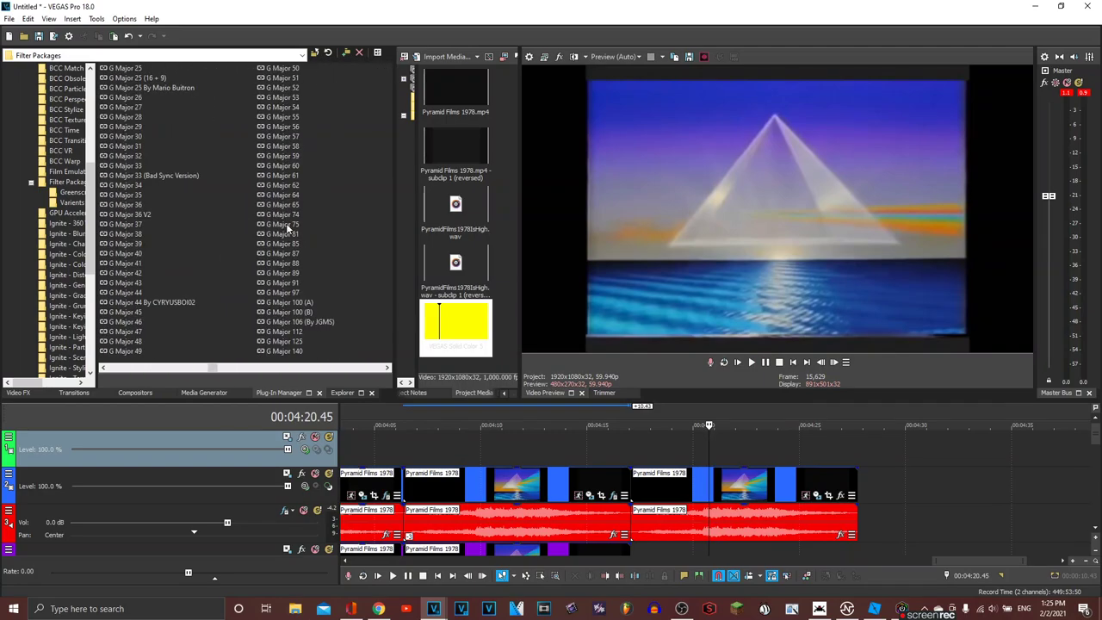
pyautogui.moveTo(275, 224); pyautogui.dragTo(775, 502)
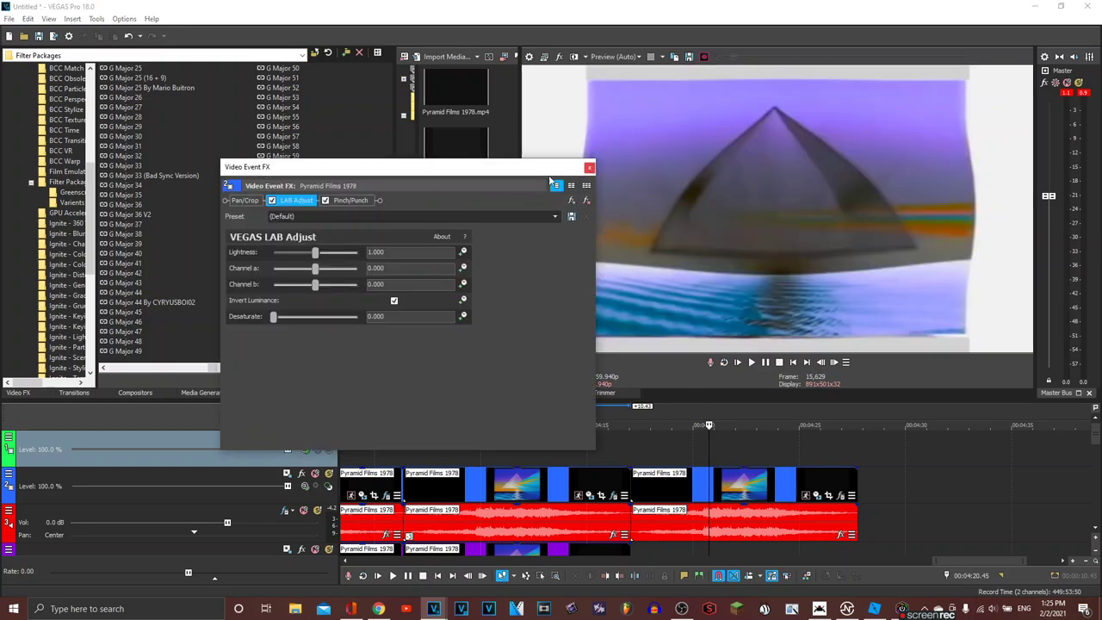
pyautogui.click(342, 200)
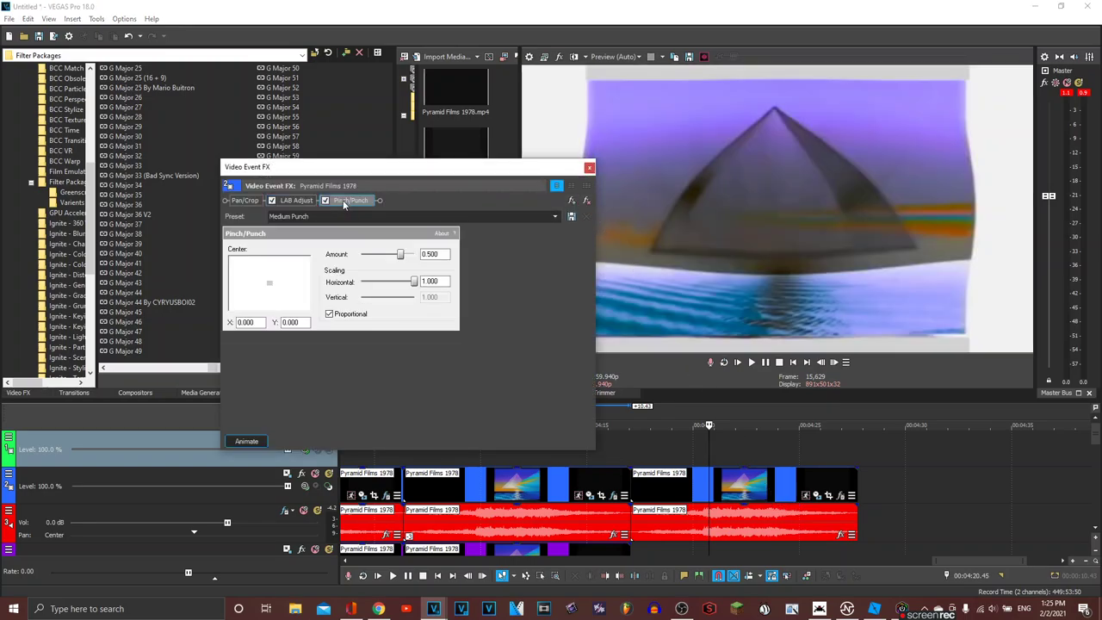
pyautogui.click(588, 168)
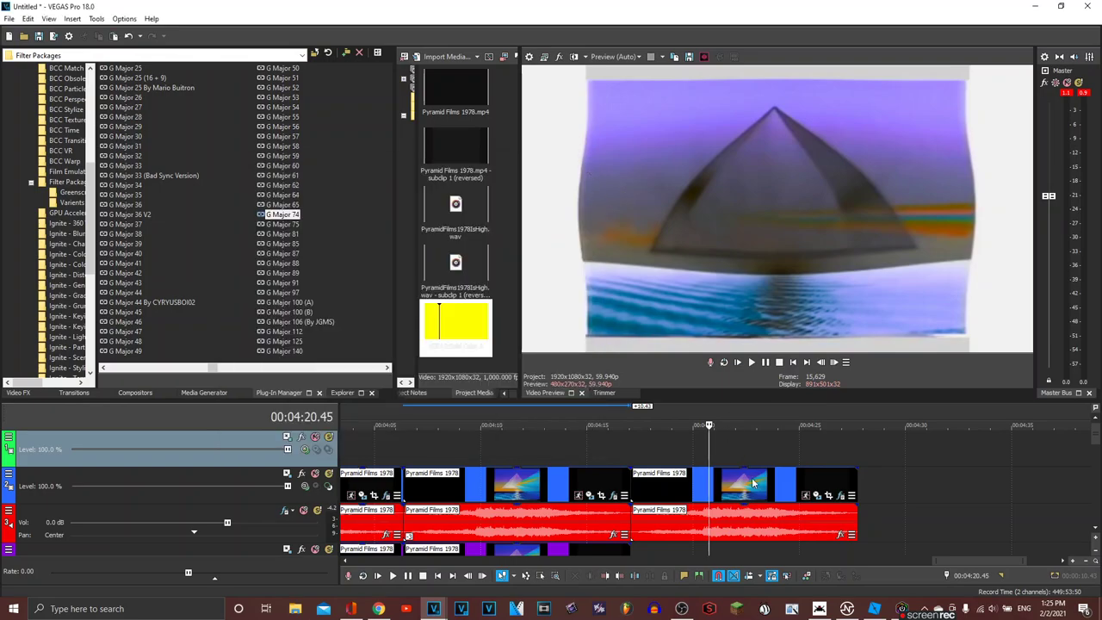
# Step: Raise the G Major 74 clip's audio pitch by 14 semitones and set its élastique stretch attributes to Pro
pyautogui.click(782, 521)
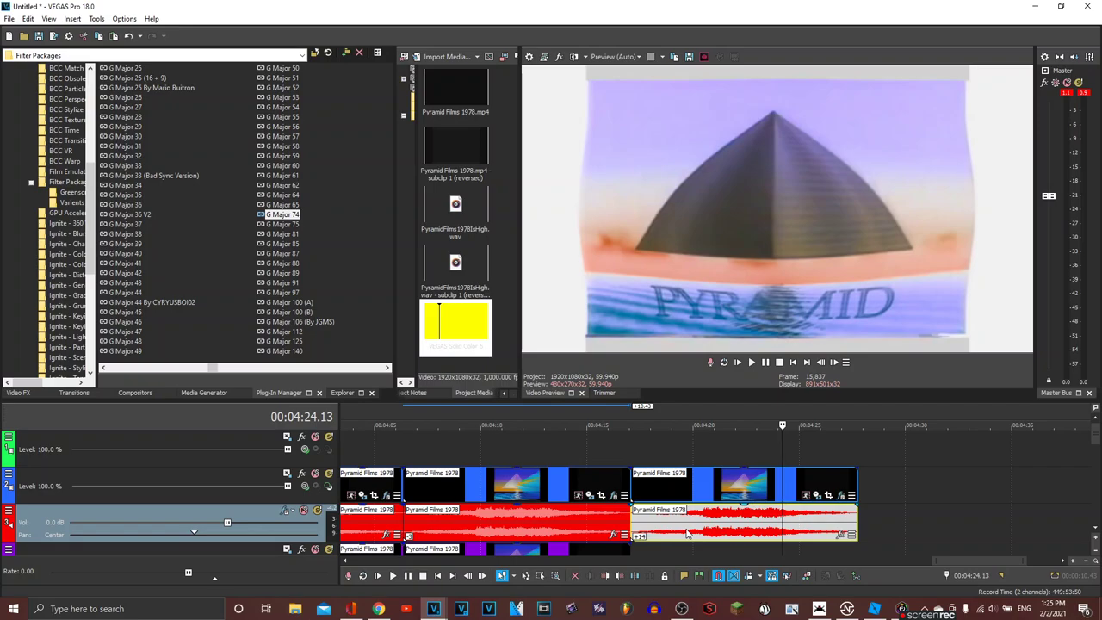
pyautogui.rightClick(687, 534)
pyautogui.click(701, 529)
pyautogui.rightClick(700, 529)
pyautogui.click(732, 549)
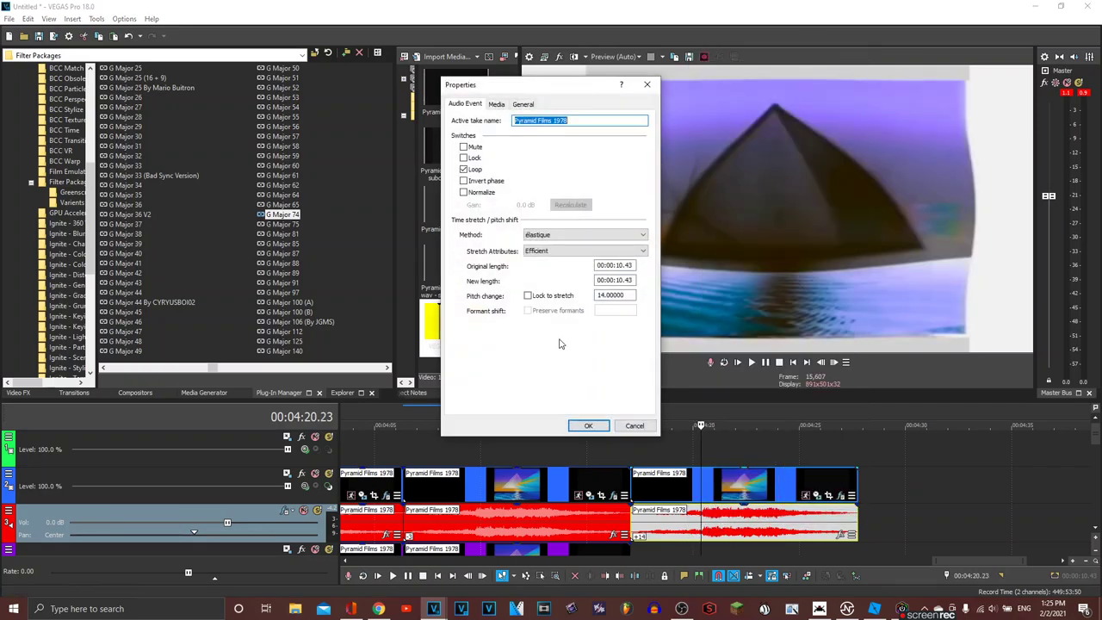
pyautogui.click(551, 251)
pyautogui.click(538, 262)
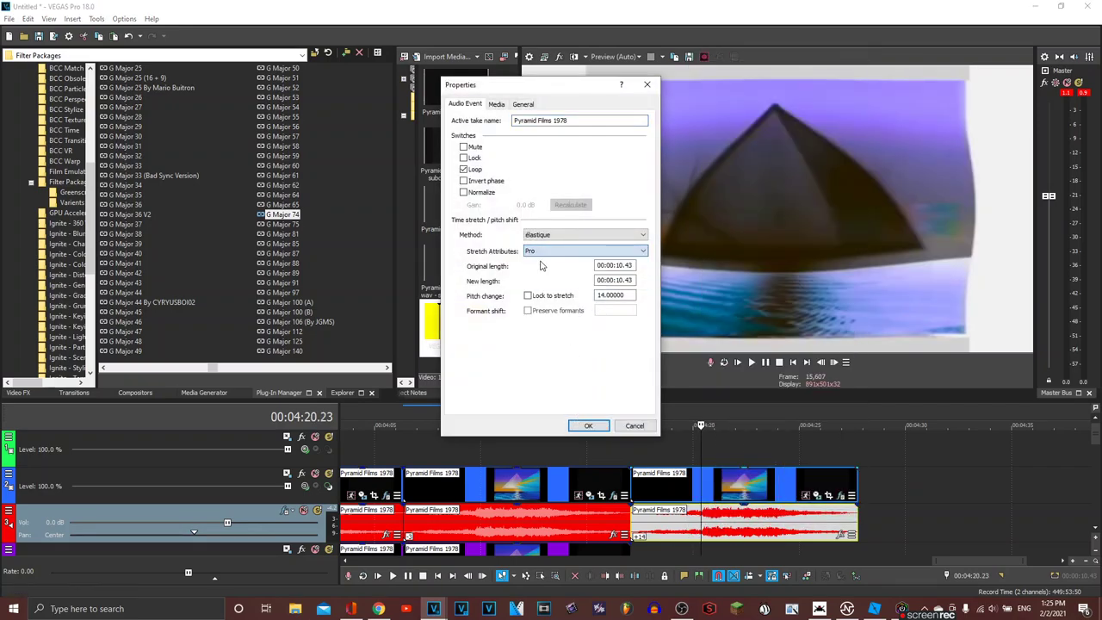
pyautogui.click(590, 425)
# Step: Stack two copies of the G Major 74 clip on the lower tracks, with audio pitches of +9 and -10 semitones
pyautogui.click(633, 552)
pyautogui.hotkey('ctrl', 'v')
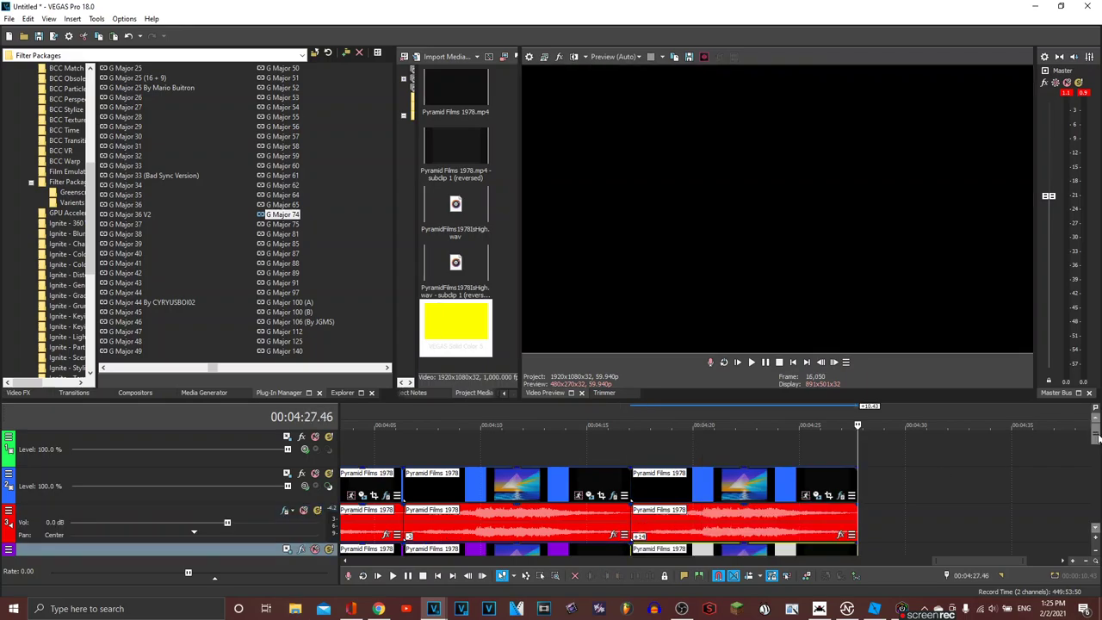
pyautogui.scroll(-3, 1095, 454)
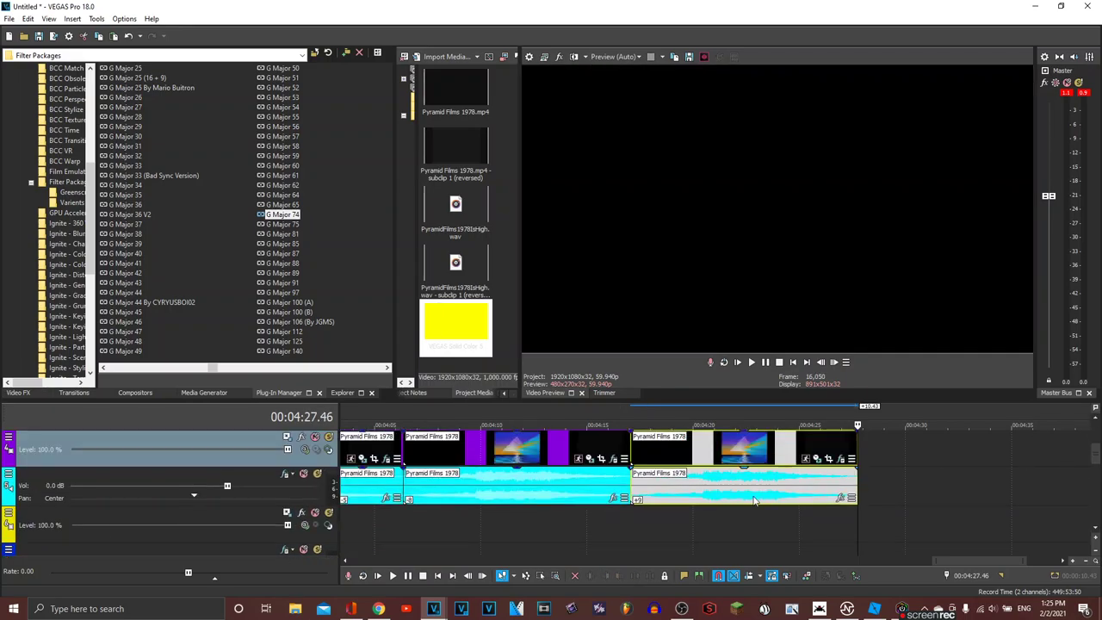
pyautogui.click(631, 517)
pyautogui.hotkey('ctrl', 'v')
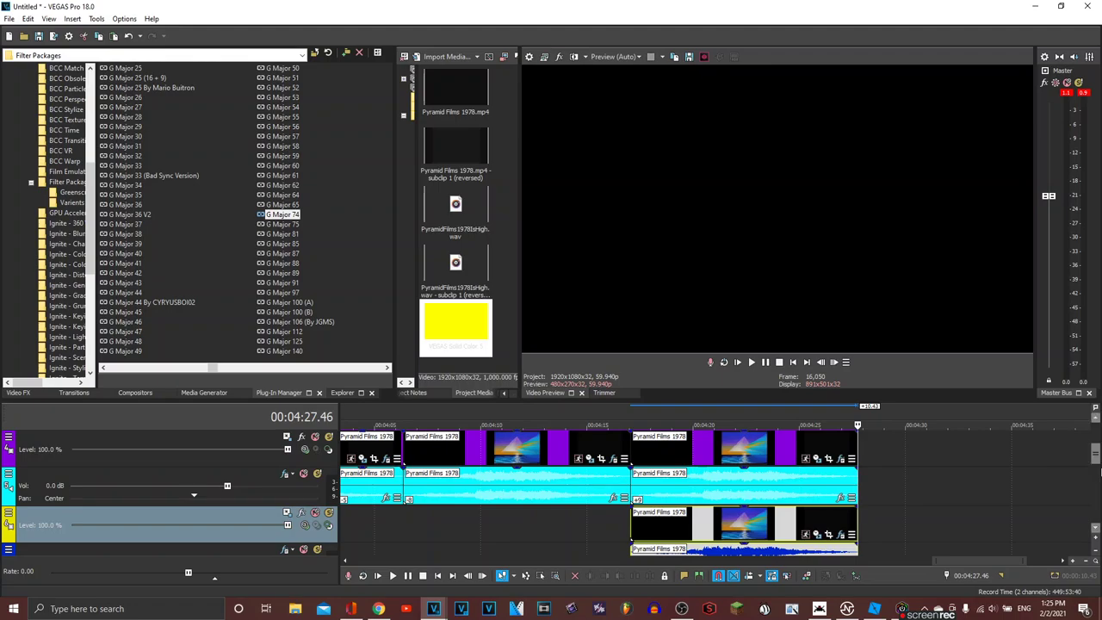
pyautogui.scroll(-2, 1095, 463)
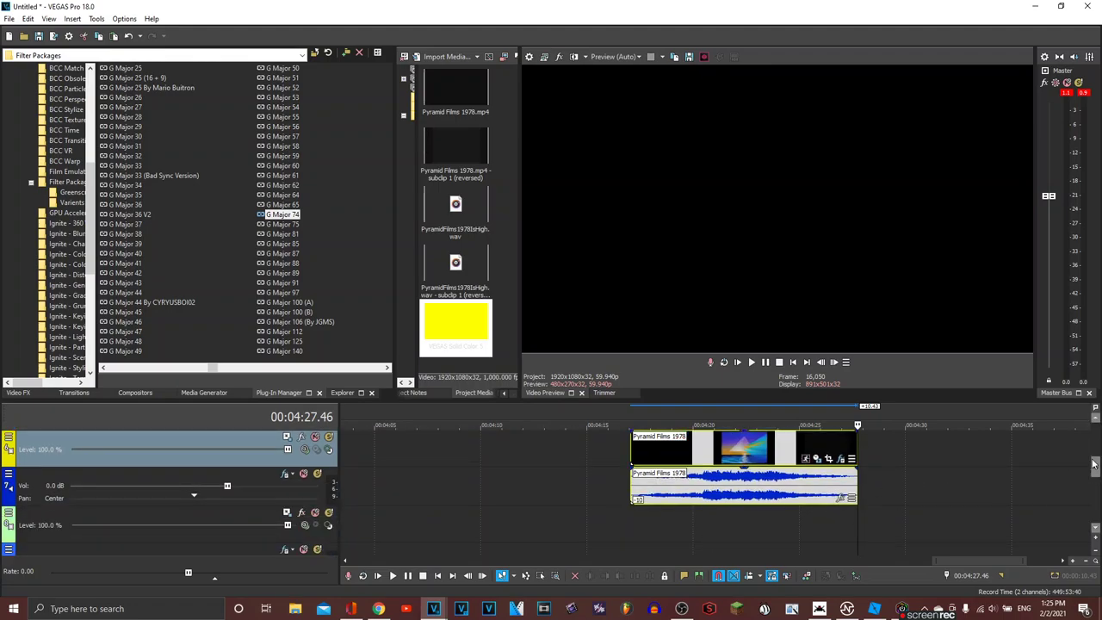
pyautogui.scroll(2, 957, 459)
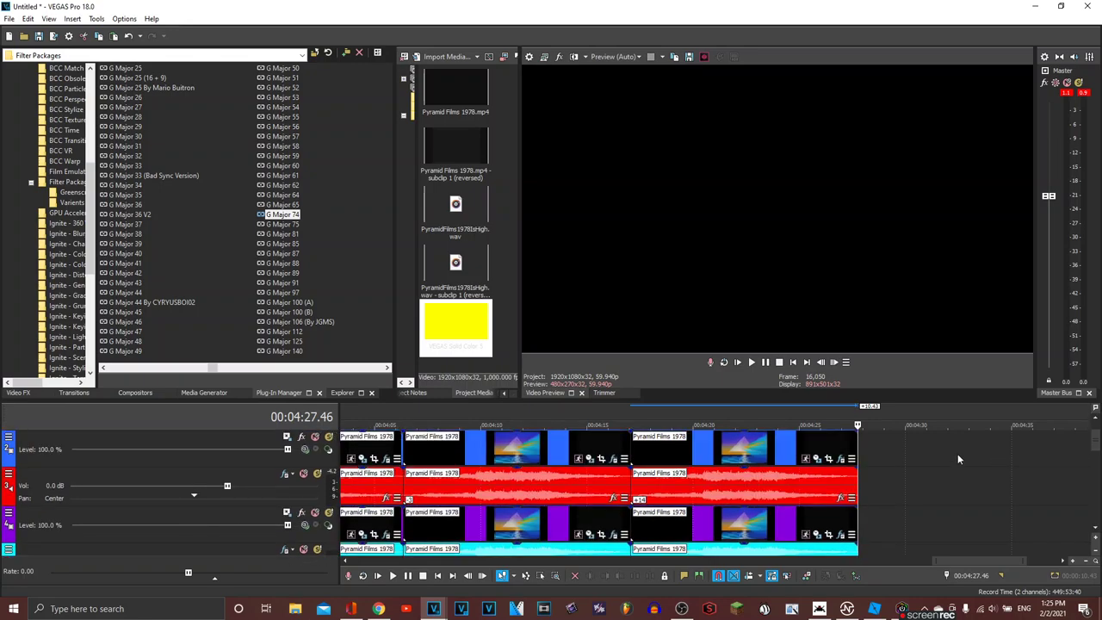
# Step: Add a (Legacy) Text event with the Default Text preset to the upper video track, shortly after the last clip
pyautogui.click(957, 457)
pyautogui.scroll(-2, 957, 457)
pyautogui.click(203, 394)
pyautogui.scroll(10, 36, 129)
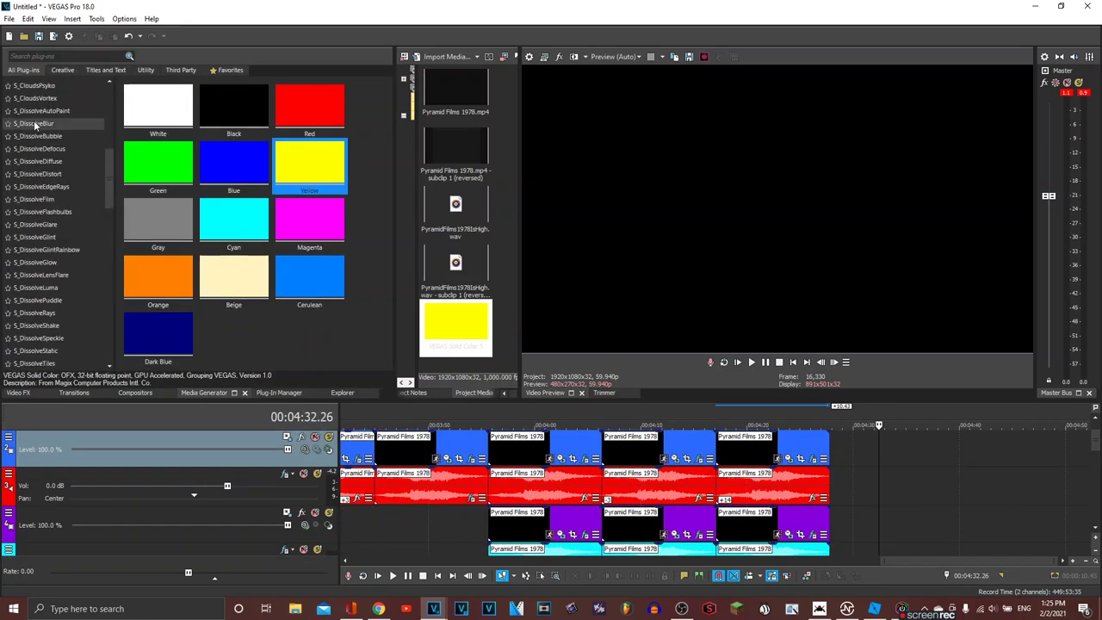
pyautogui.scroll(8, 34, 120)
pyautogui.click(34, 81)
pyautogui.moveTo(176, 129); pyautogui.dragTo(845, 472)
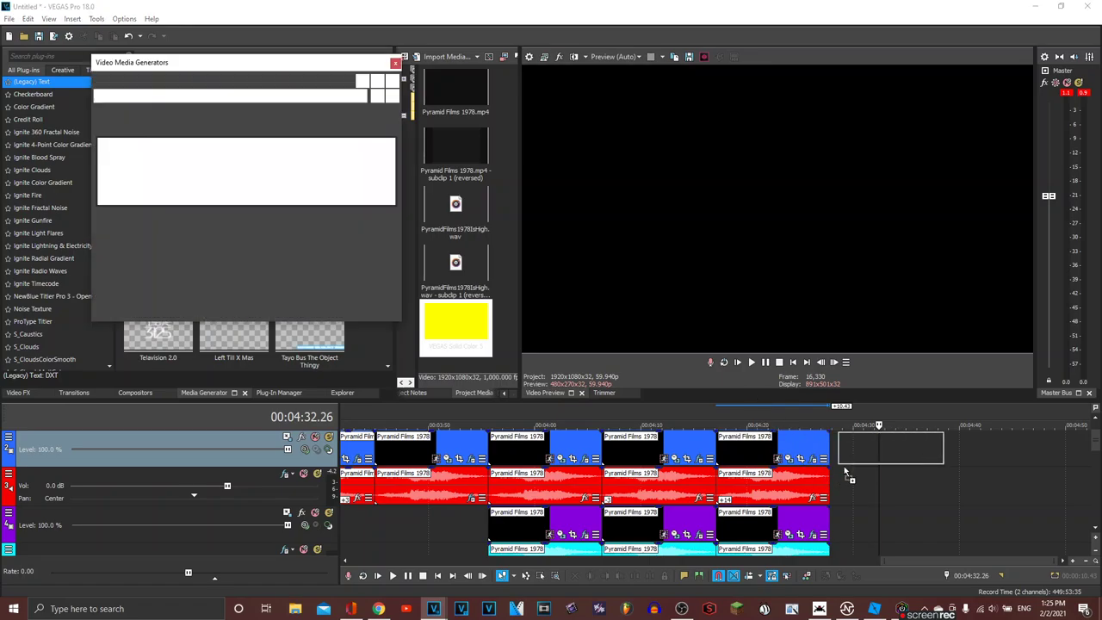
# Step: Replace the sample text with "And that is the series"
pyautogui.hotkey('ctrl', 'a')
pyautogui.write('T')
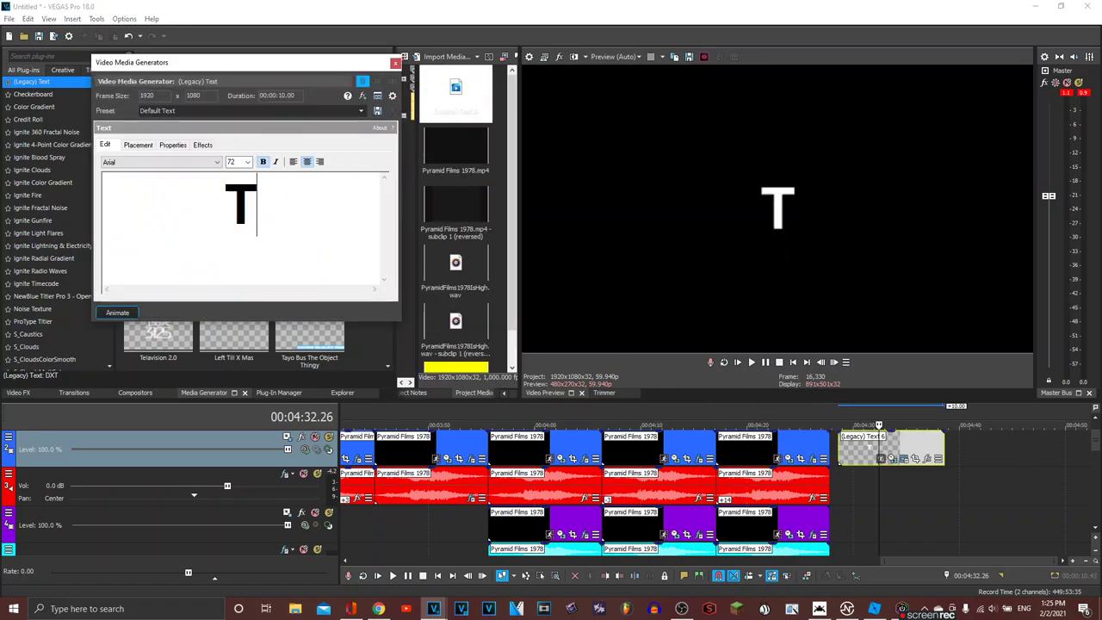
pyautogui.press('BackSpace')
pyautogui.write('And thaty')
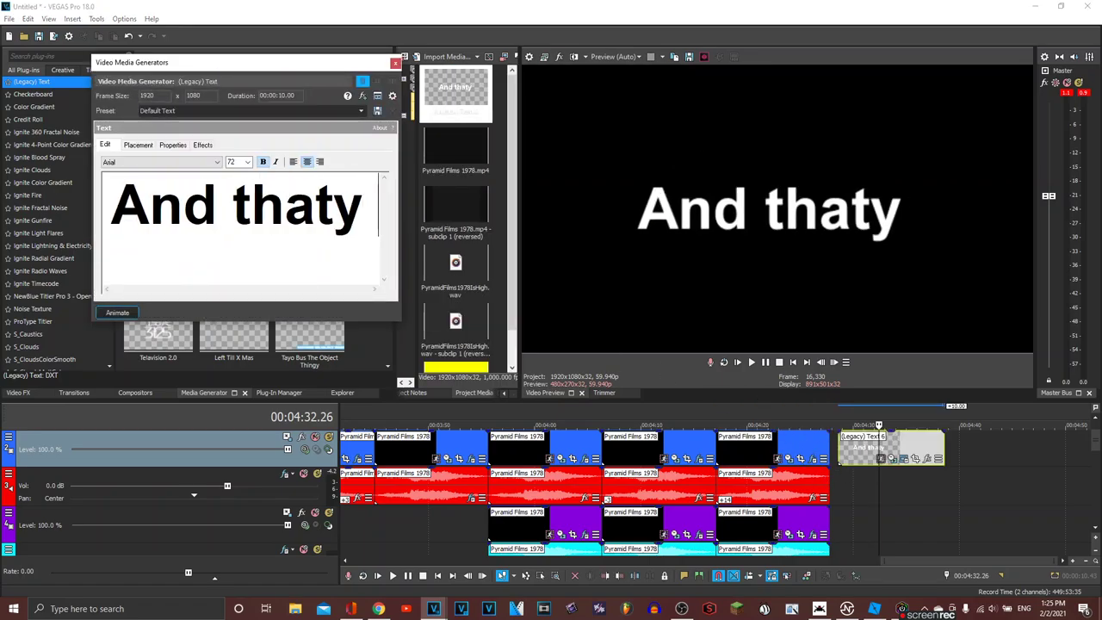
pyautogui.press('BackSpace')
pyautogui.write('is the ser')
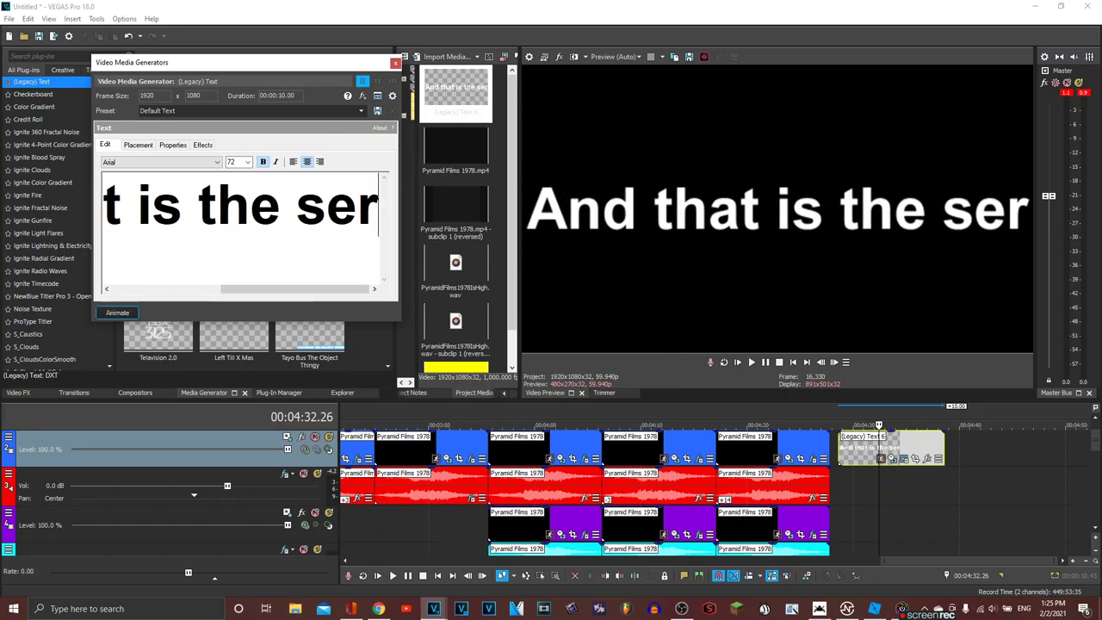
pyautogui.write('ies')
# Step: Reduce the text scaling to 0.629 in the text event's properties
pyautogui.hotkey('ctrl', 'a')
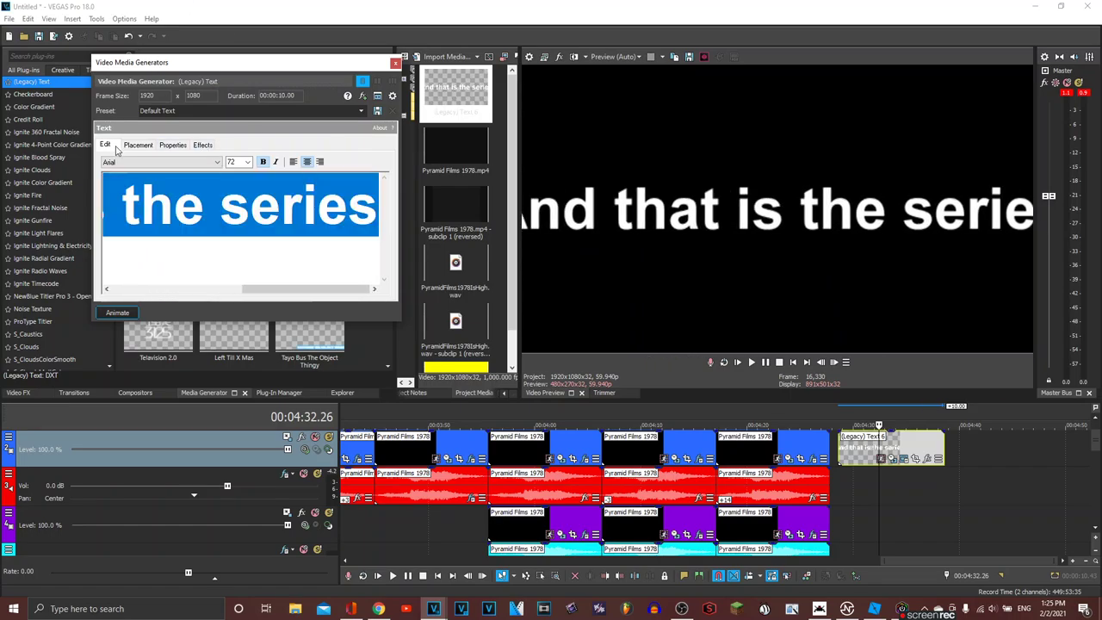
pyautogui.click(138, 144)
pyautogui.click(172, 144)
pyautogui.moveTo(173, 277); pyautogui.dragTo(162, 278)
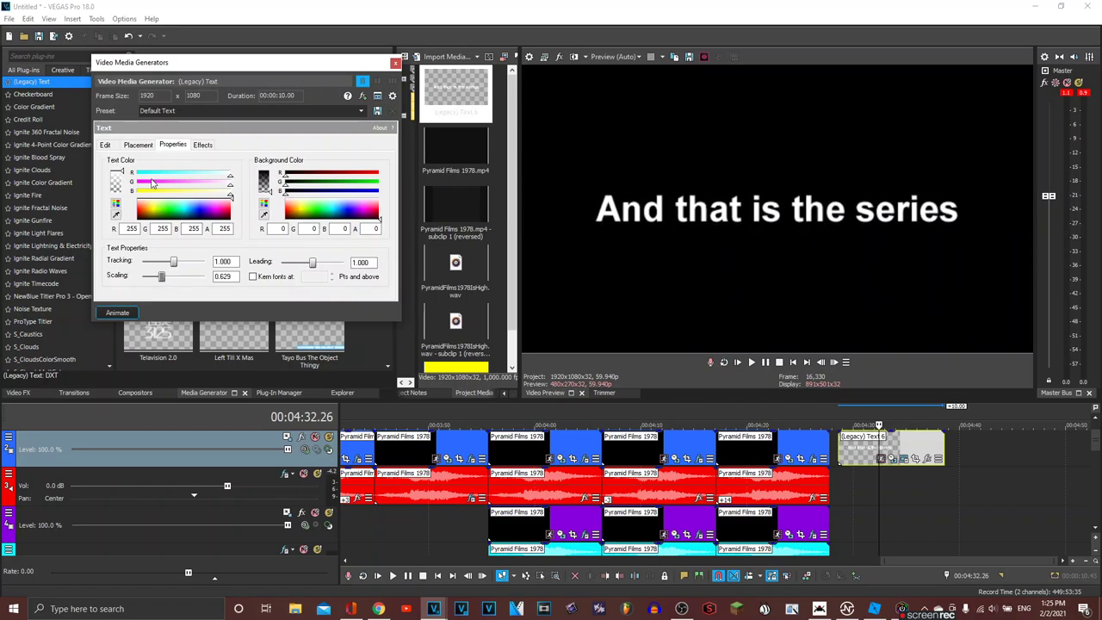
# Step: Add a second line reading "Made With Vegas Pro 18 And" below the first line of text
pyautogui.click(107, 148)
pyautogui.click(305, 238)
pyautogui.press('End')
pyautogui.press('Return')
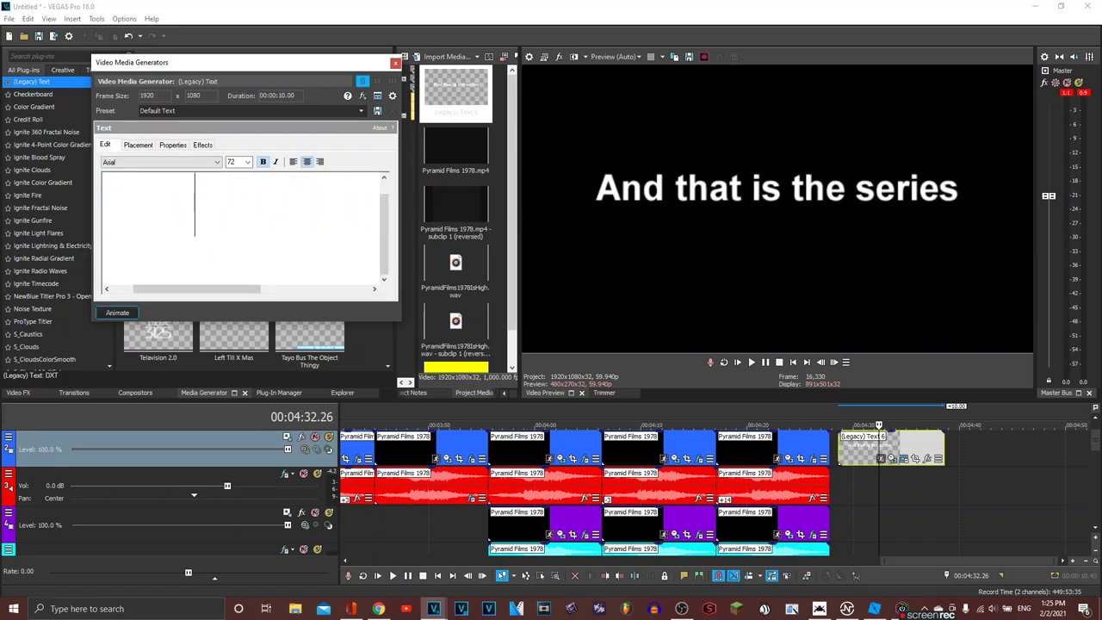
pyautogui.write('Made With ')
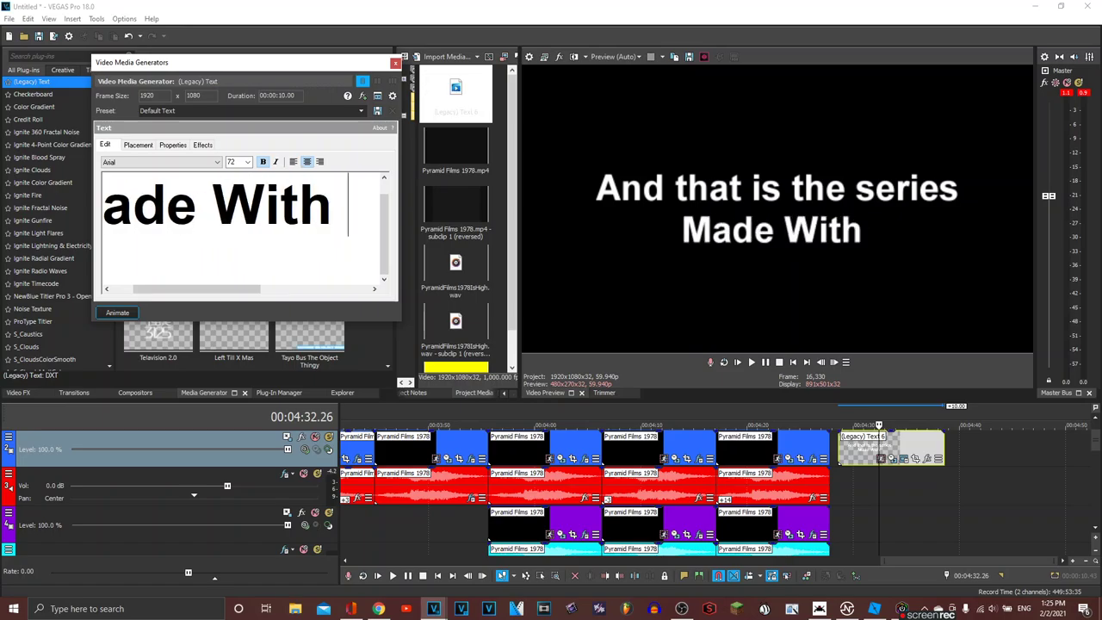
pyautogui.write('Vegas Pro')
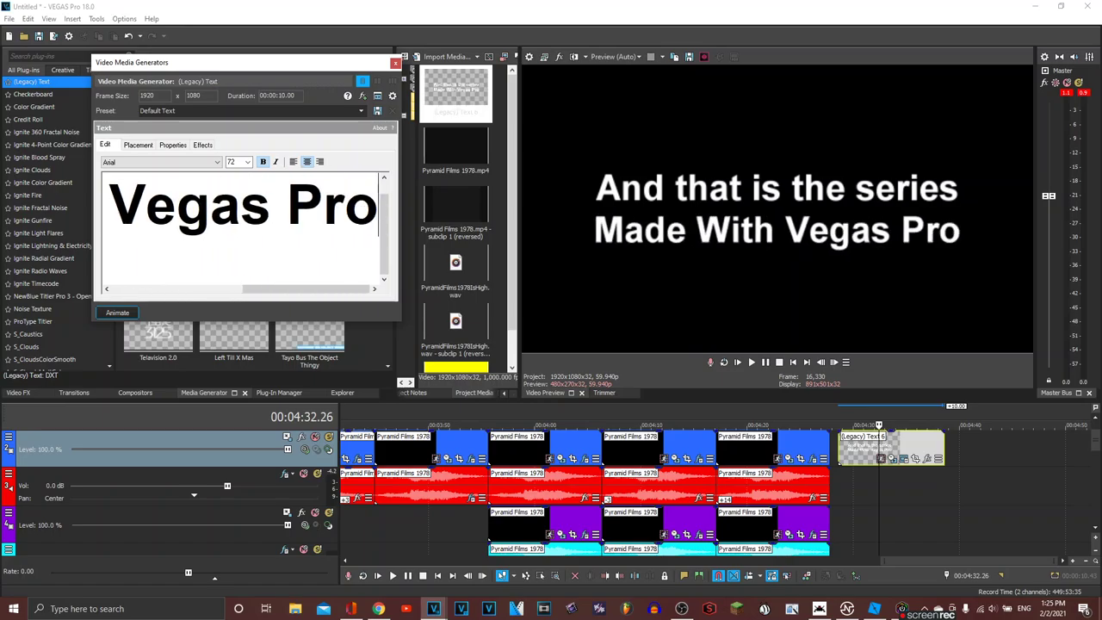
pyautogui.write(' 18 And')
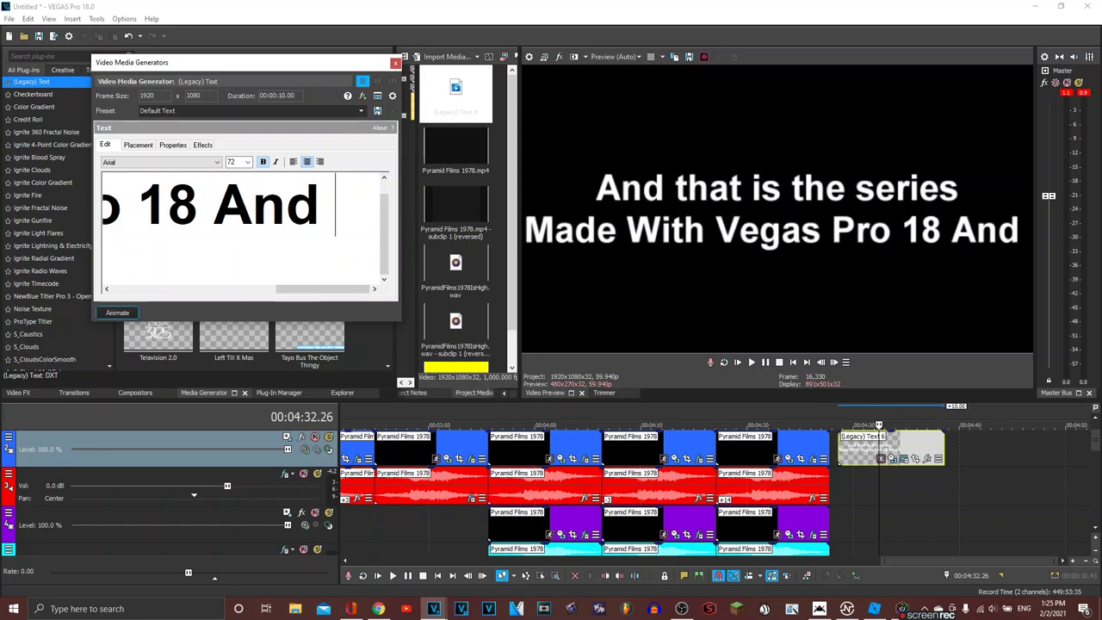
# Step: Add a third line reading "OBS" and close the text generator window
pyautogui.press('Return')
pyautogui.write('I')
pyautogui.press('BackSpace')
pyautogui.write('O')
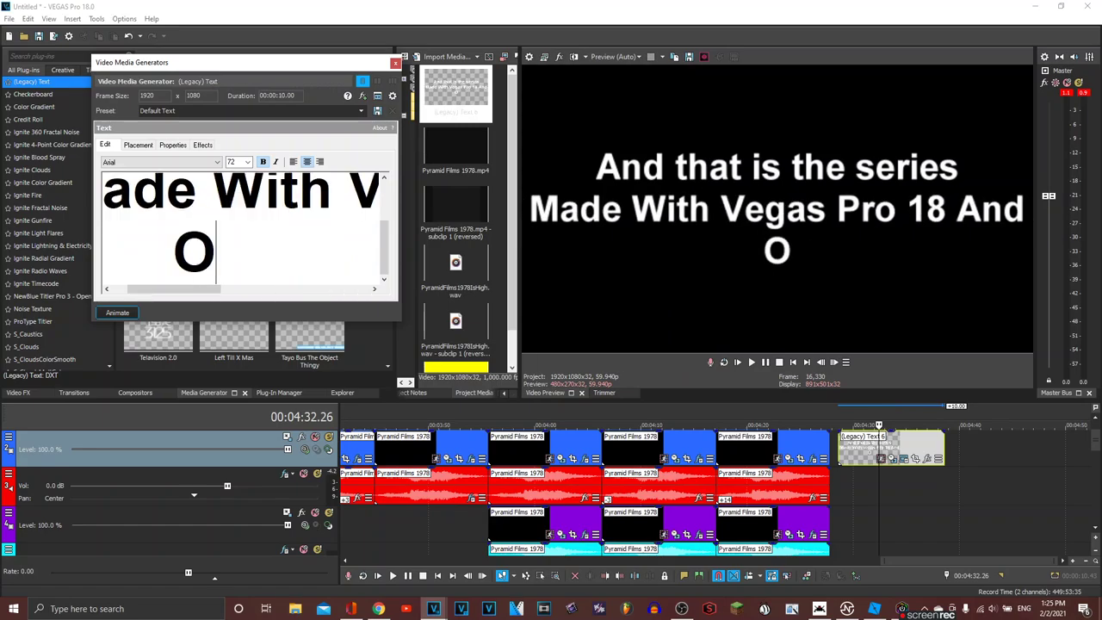
pyautogui.write('BD')
pyautogui.press('BackSpace')
pyautogui.write('S')
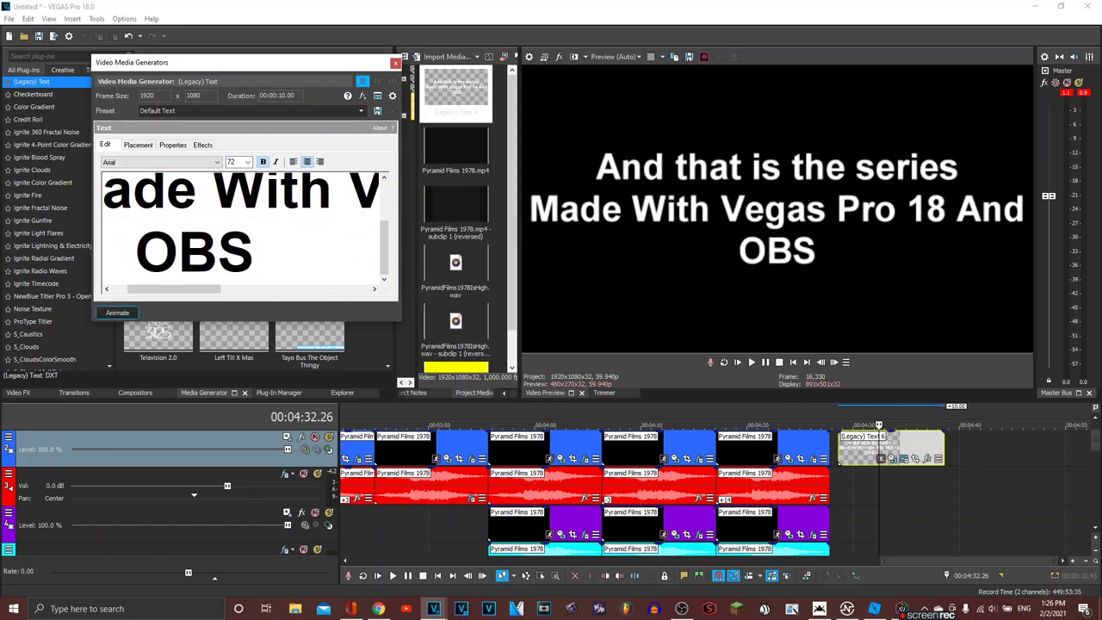
pyautogui.click(395, 63)
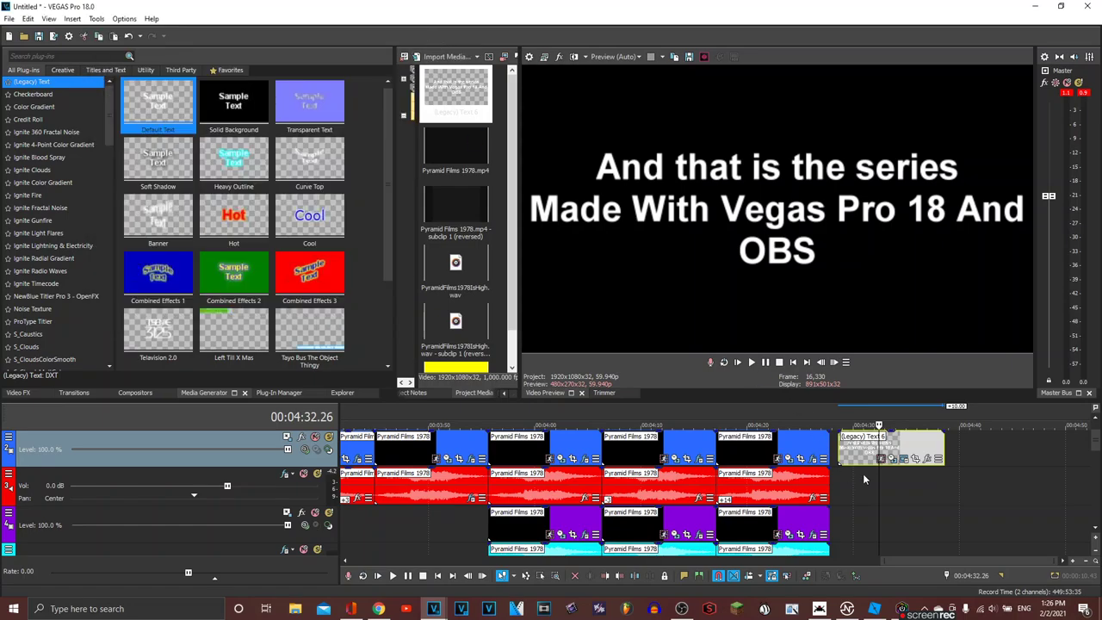
# Step: Delete the text event placed after the last clip
pyautogui.rightClick(852, 456)
pyautogui.click(887, 195)
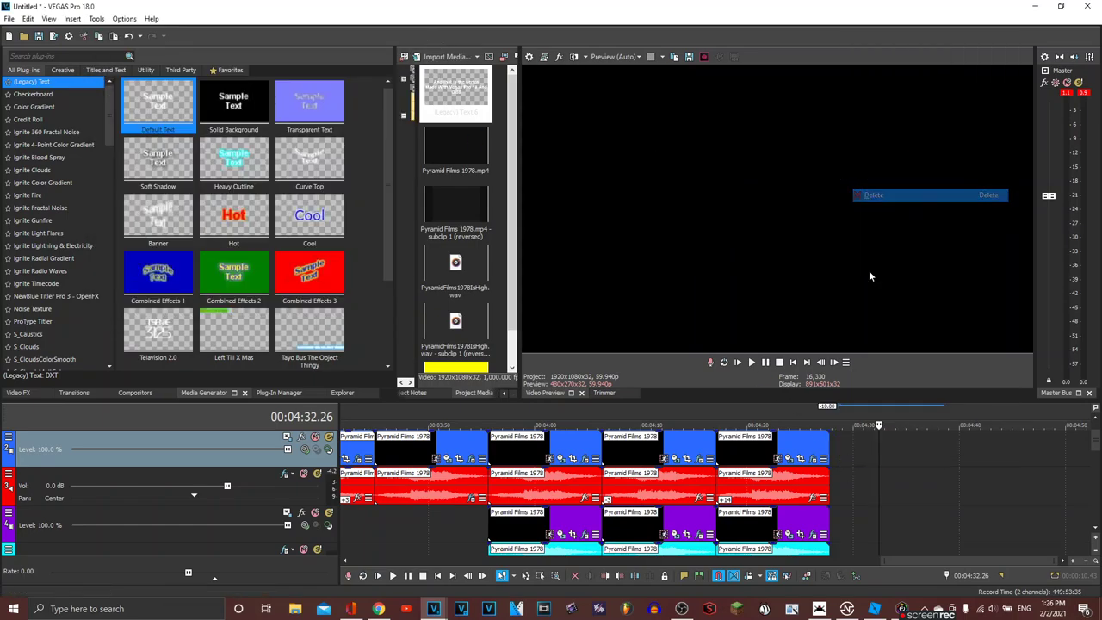